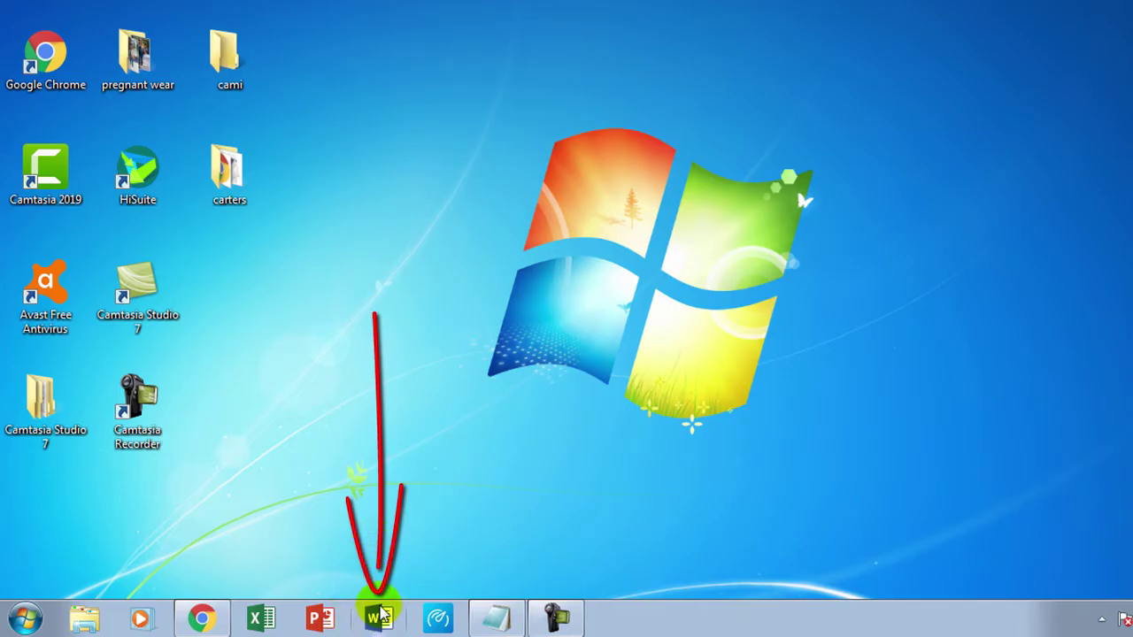
Step: Start Word 2016 from the taskbar icon to reach its start screen
click(380, 620)
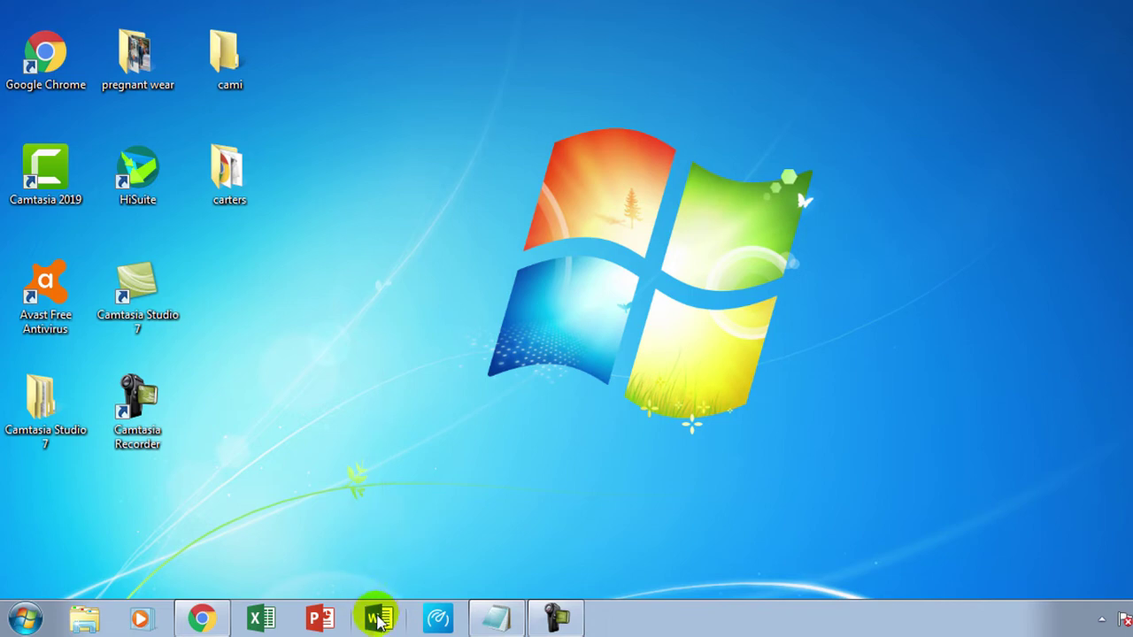
click(381, 619)
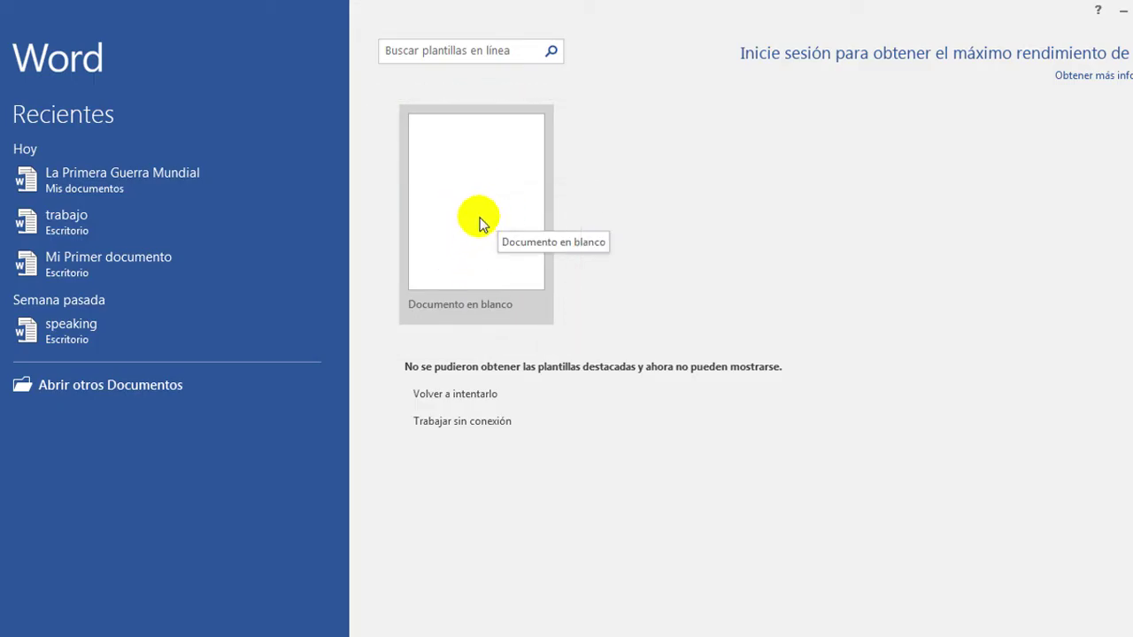
Step: Create a Documento en blanco and type the line 'Hola mundo'
click(479, 222)
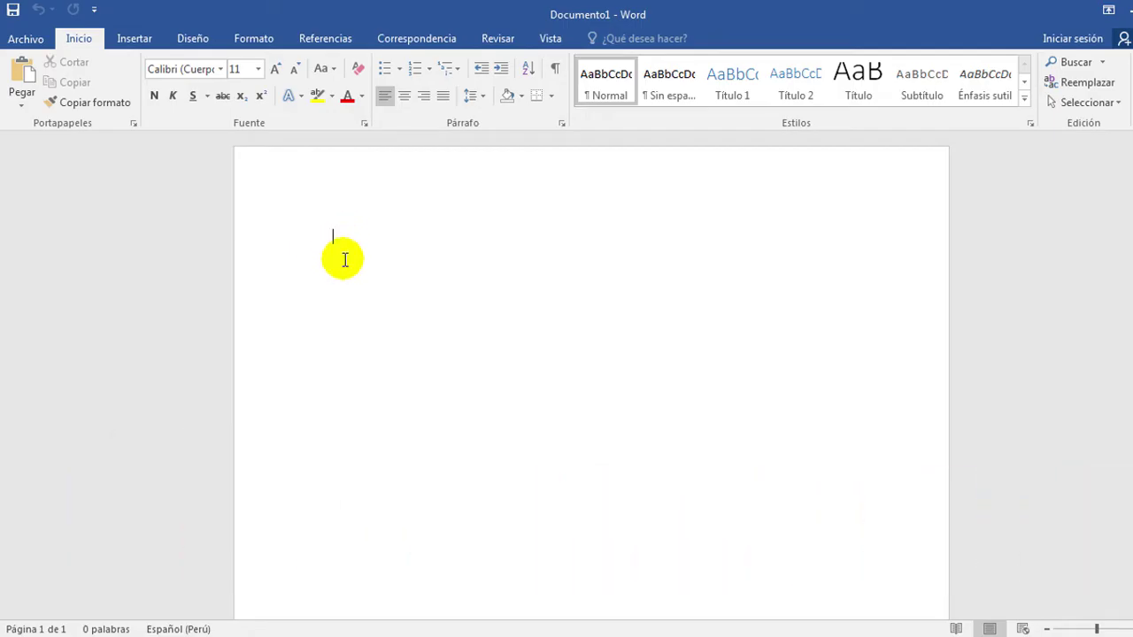
text(h)
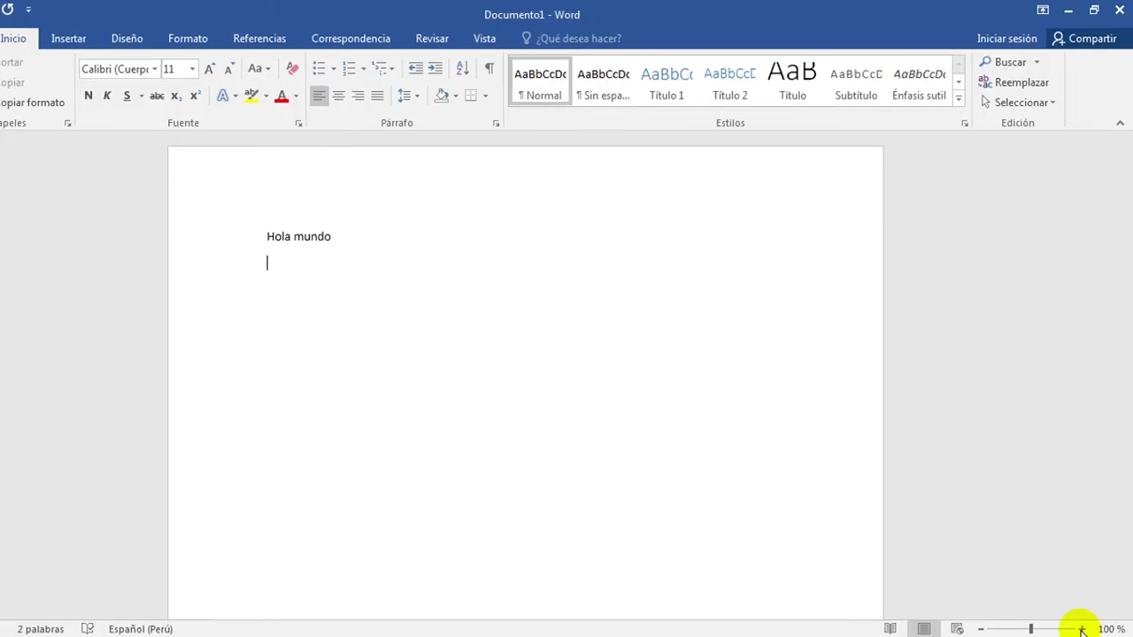
Step: Zoom the page from 100% up to 140% in four 10% steps
click(1081, 630)
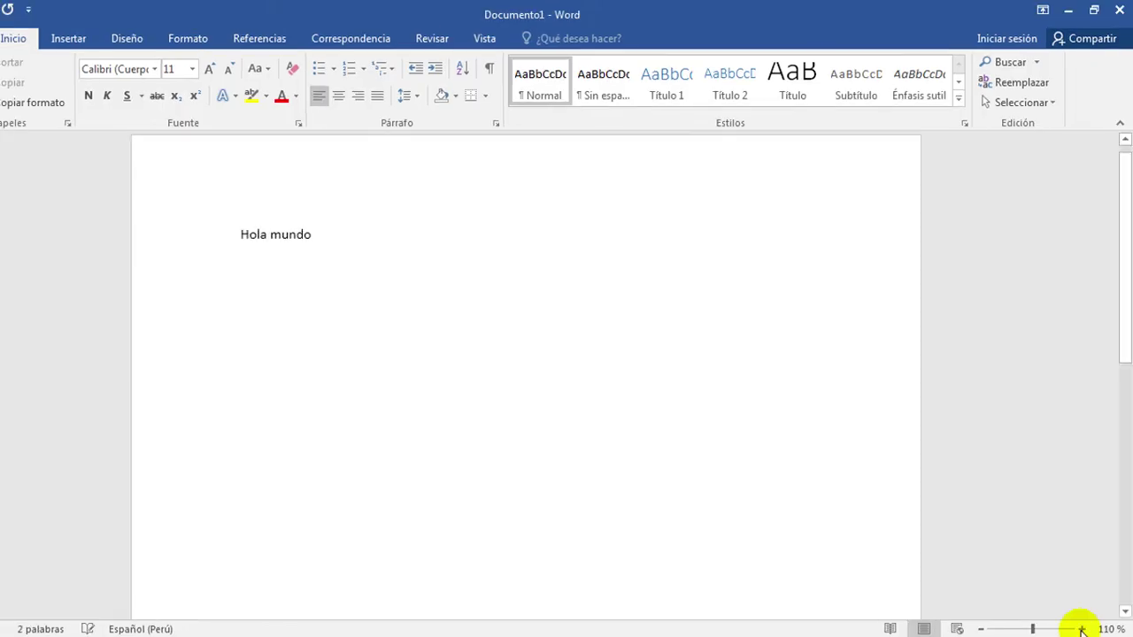
click(1081, 629)
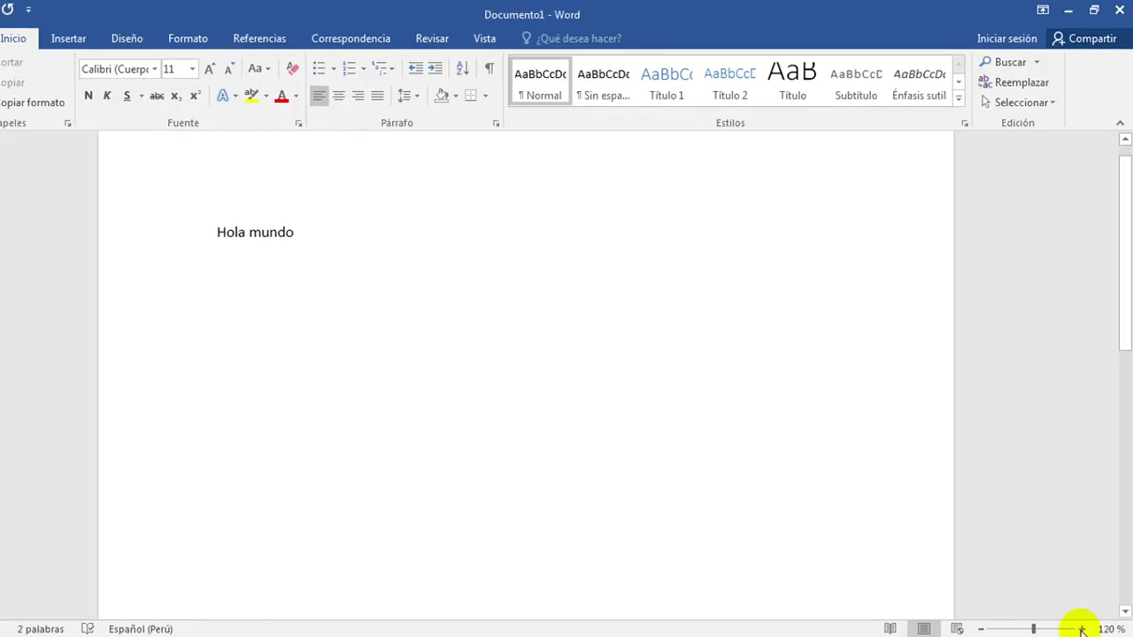
click(1081, 629)
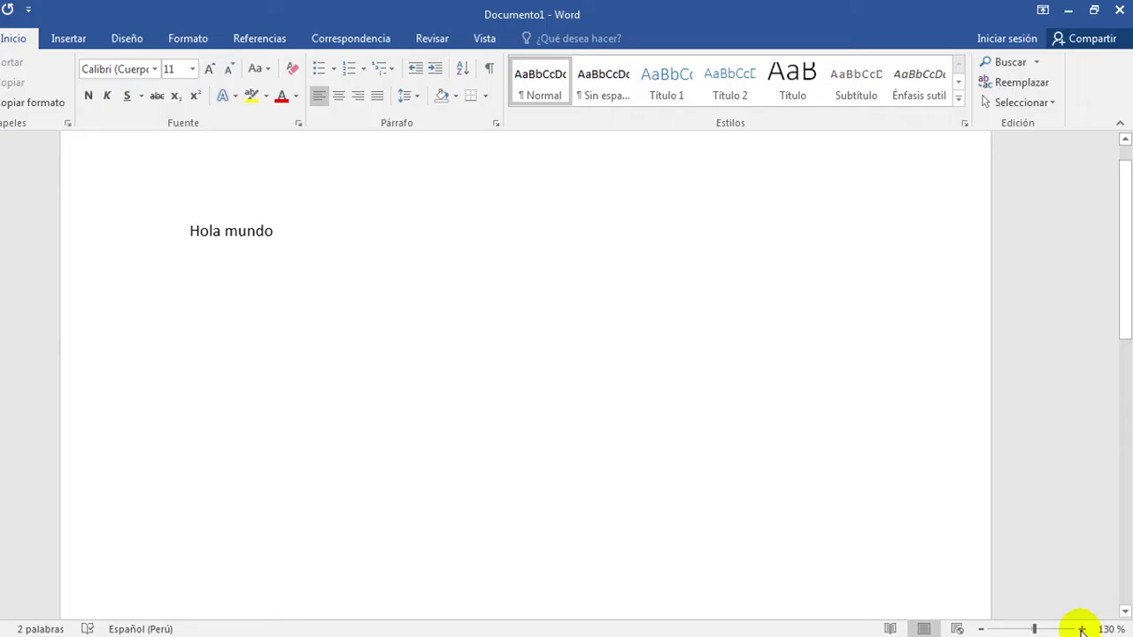
click(1082, 629)
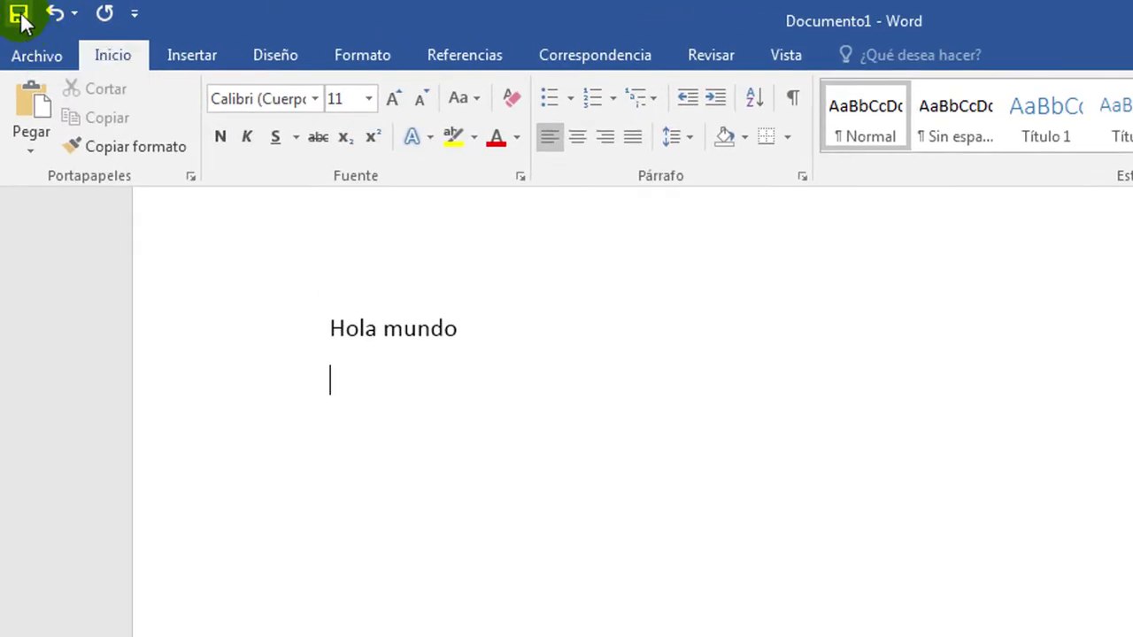
Step: Save the document to Escritorio under the name 'mi primer documento'
click(18, 13)
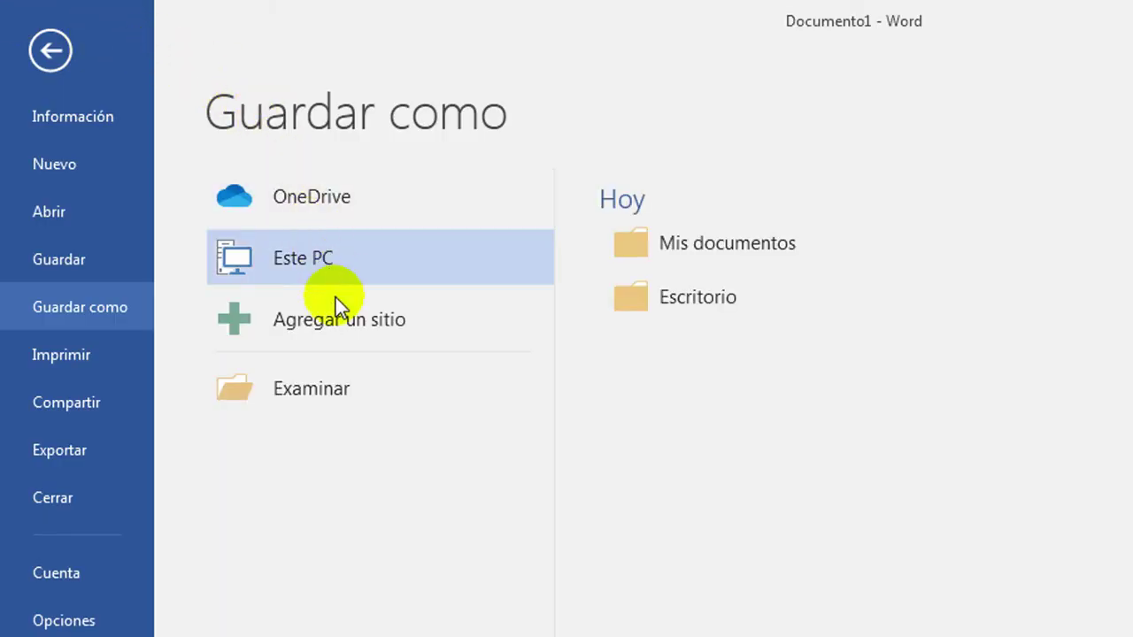
click(336, 392)
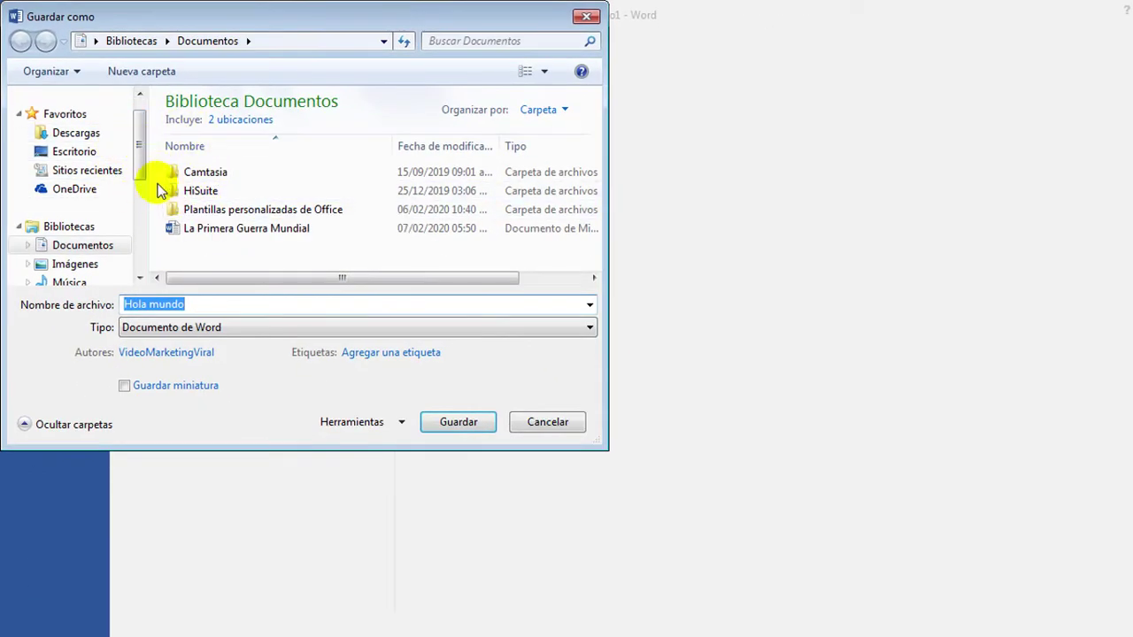
mouse_move(74, 151)
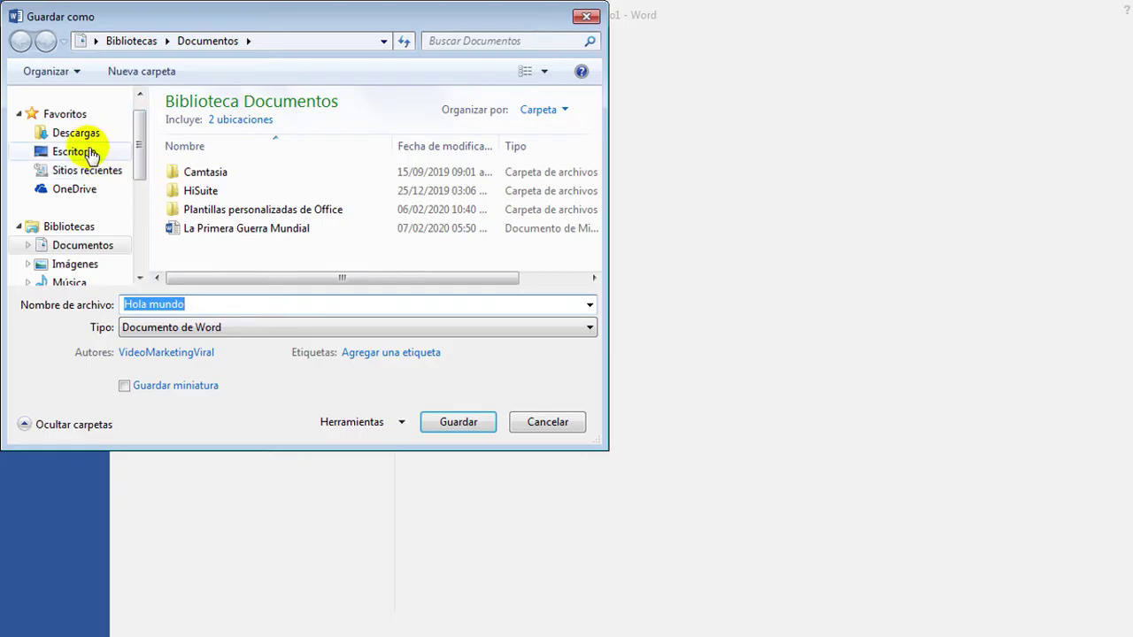
click(86, 152)
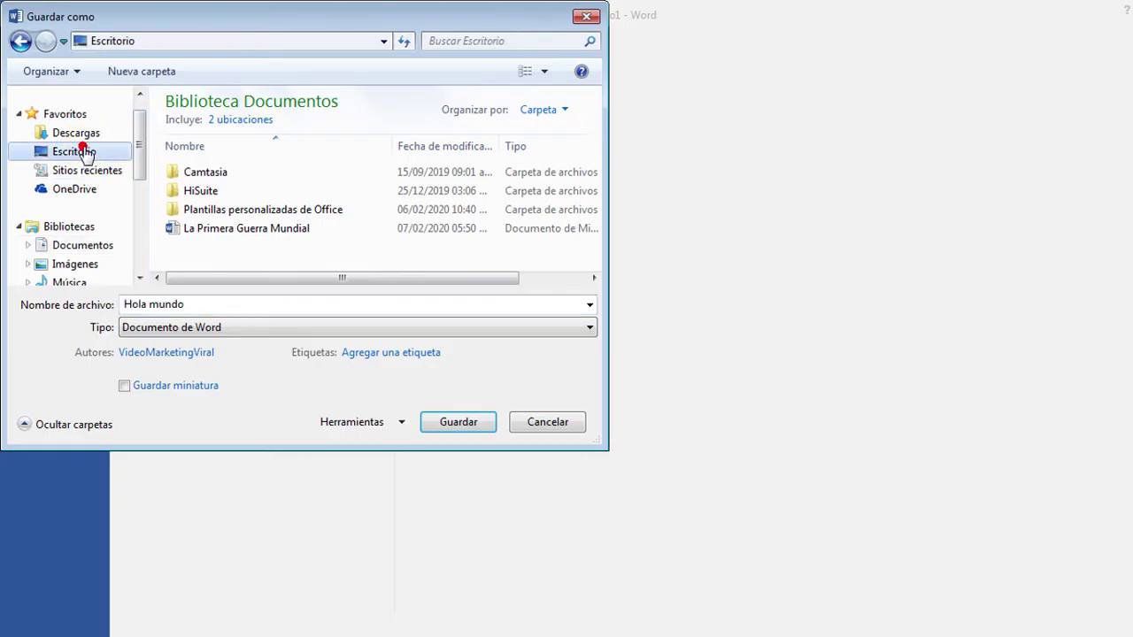
double_click(203, 306)
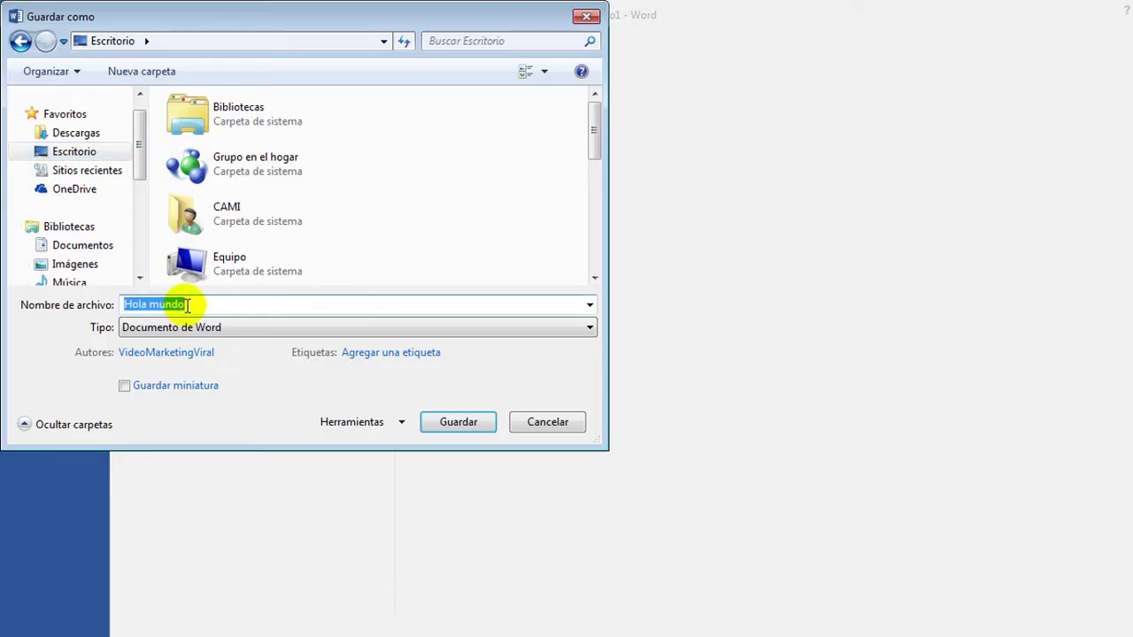
text(mi)
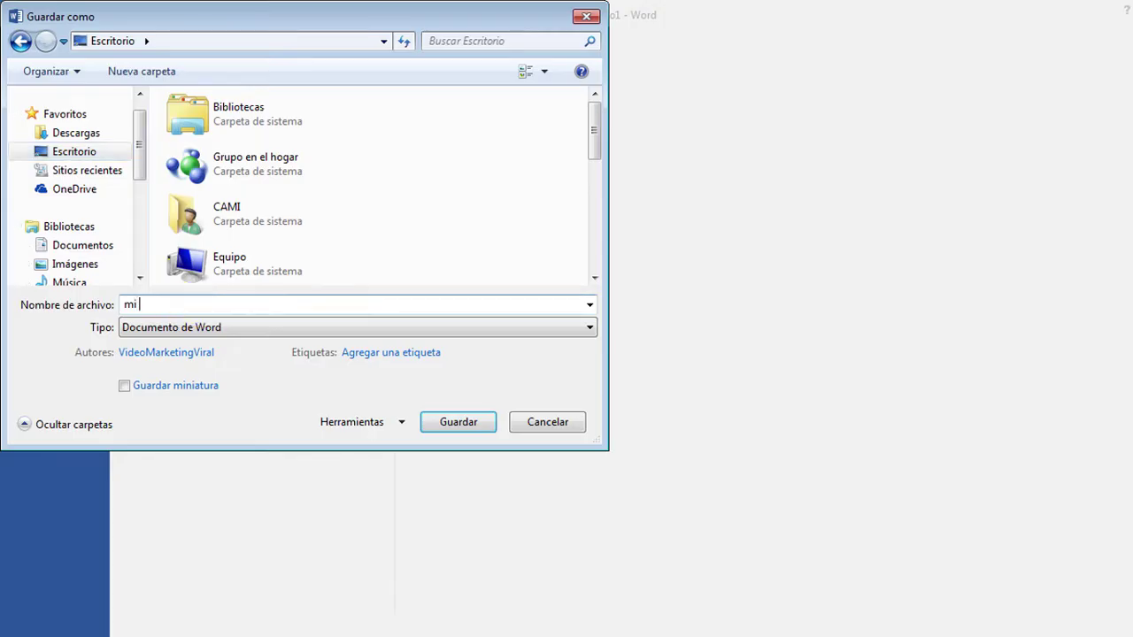
text( primer documento)
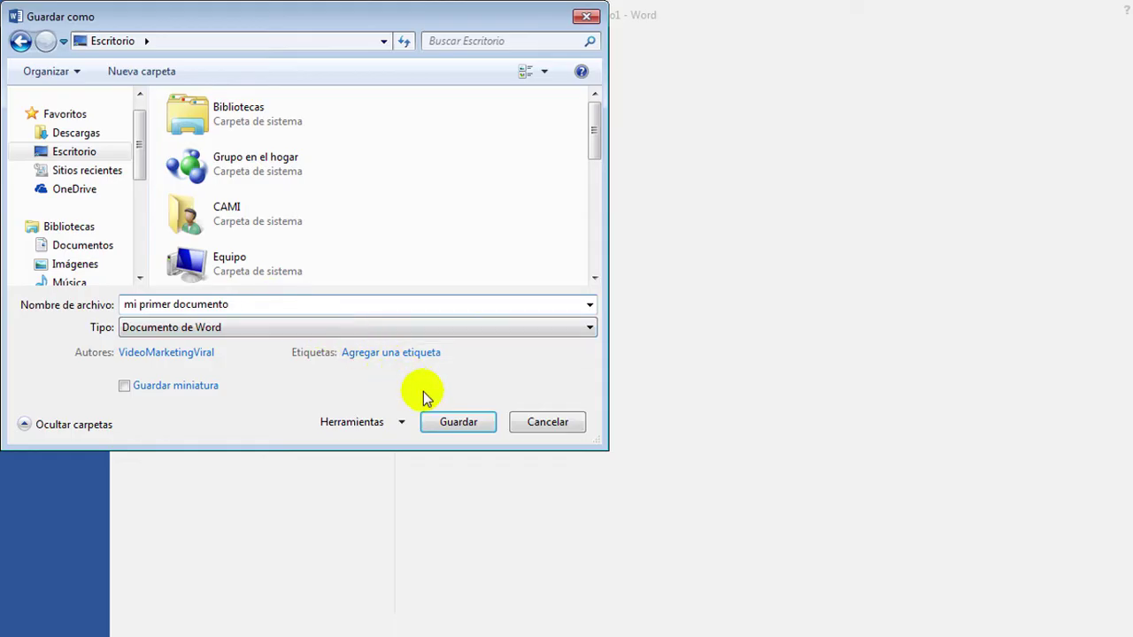
click(458, 422)
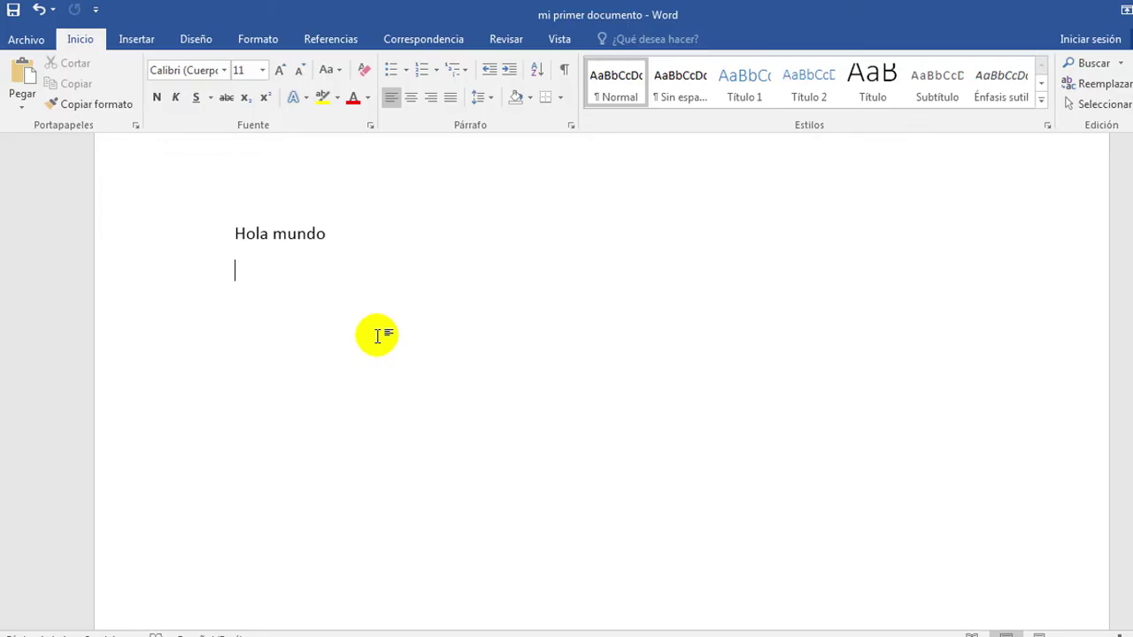
Step: In Opciones > Guardar, lower the Autorecuperación interval from 10 to 5 minutes and apply
click(227, 269)
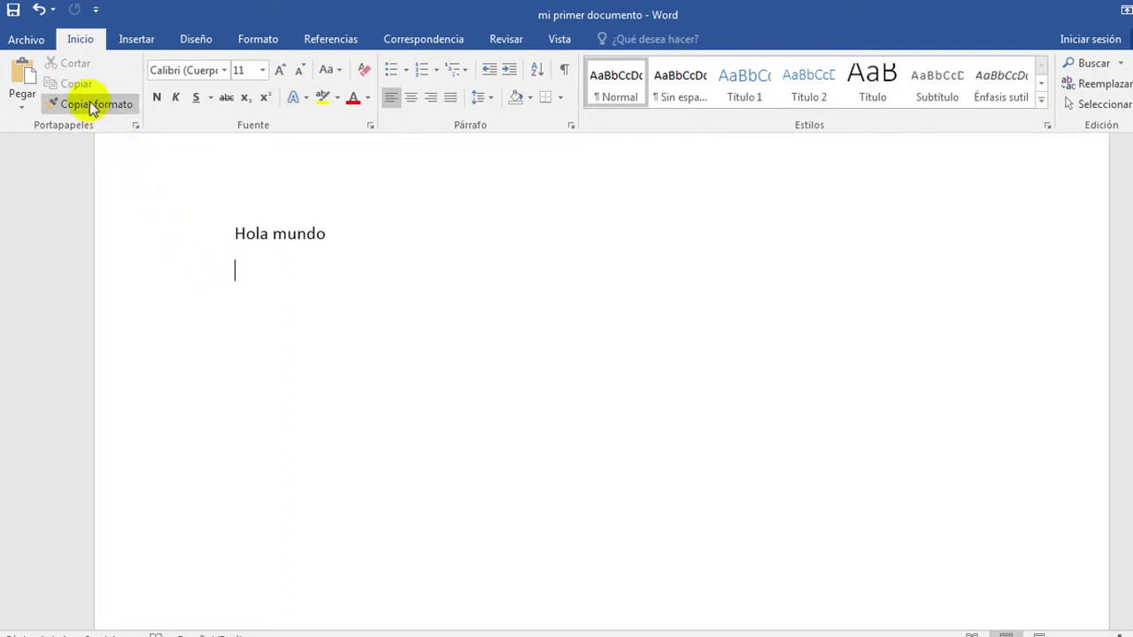
click(36, 48)
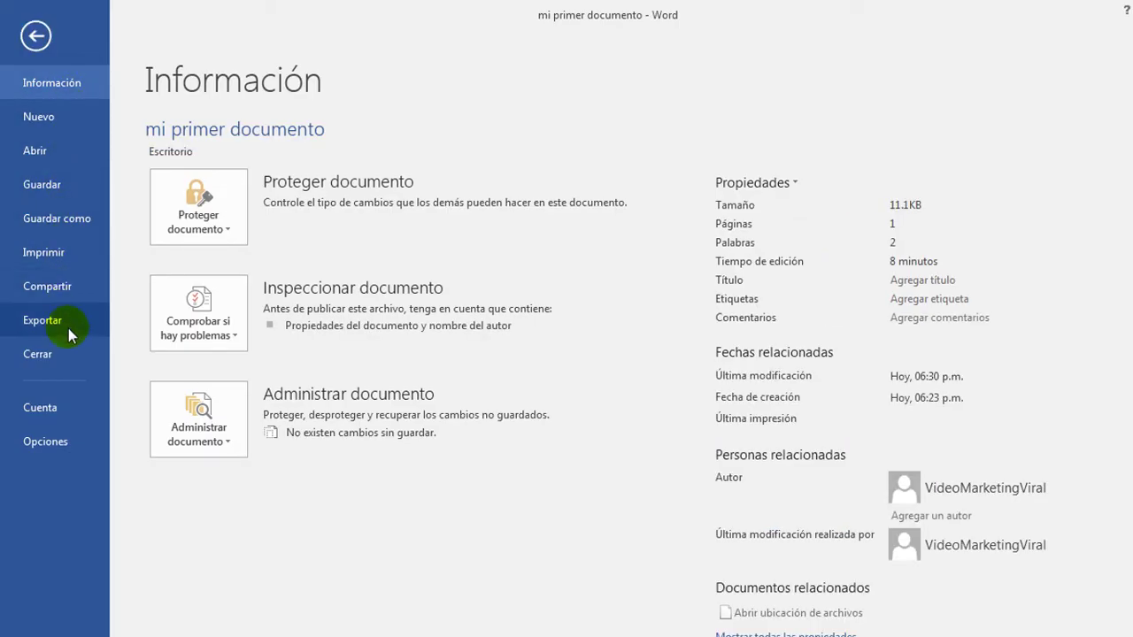
click(62, 446)
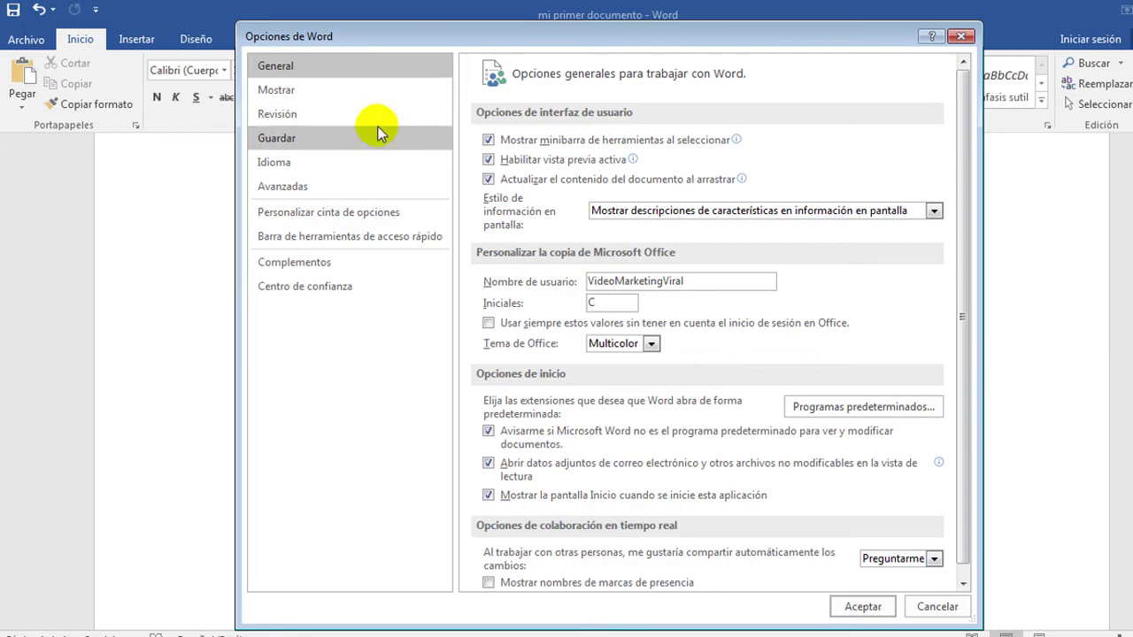
click(289, 142)
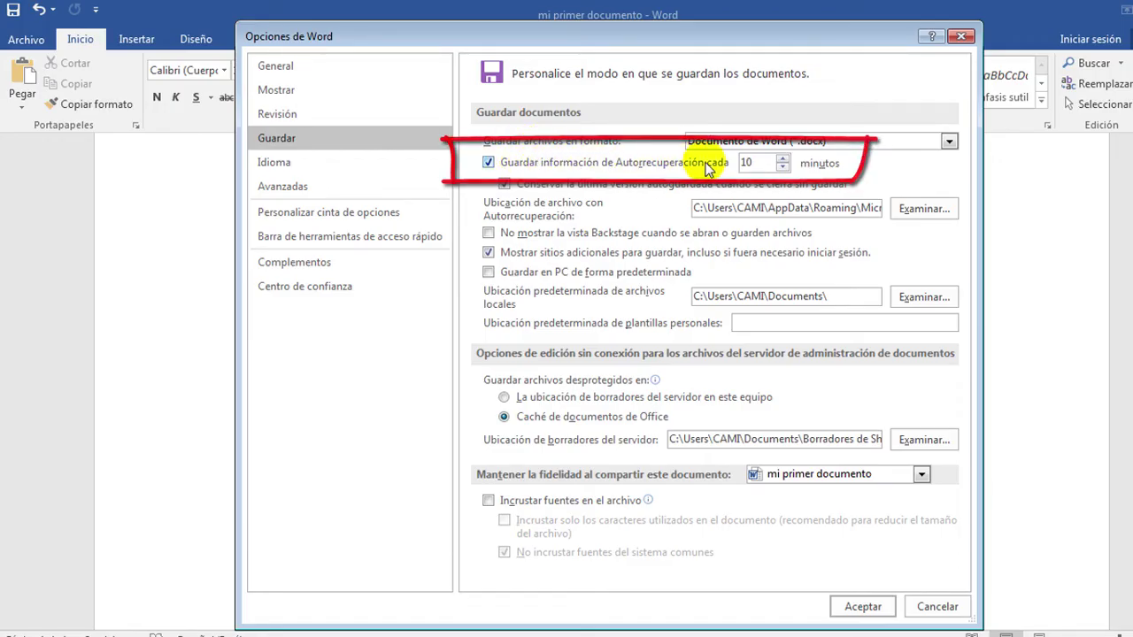
click(782, 168)
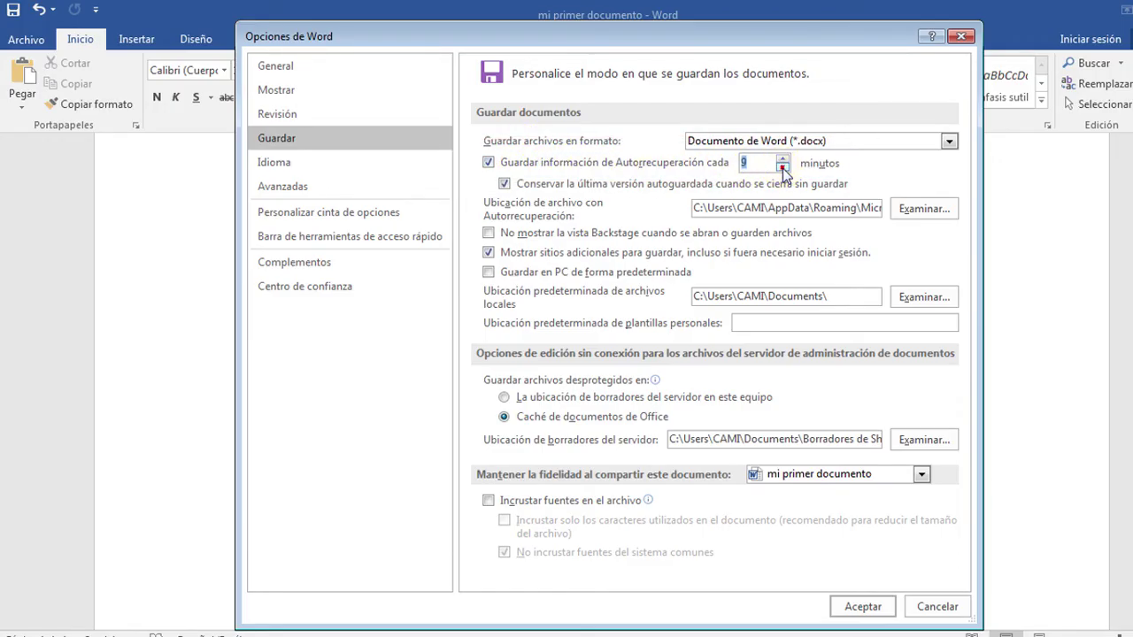
click(783, 168)
click(782, 167)
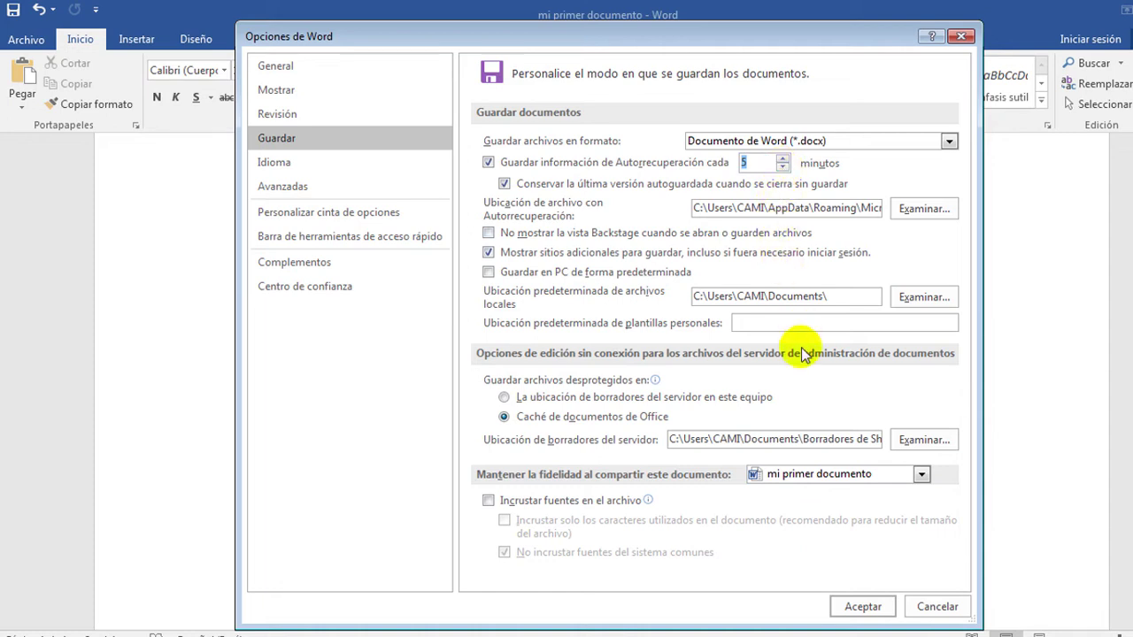
click(863, 607)
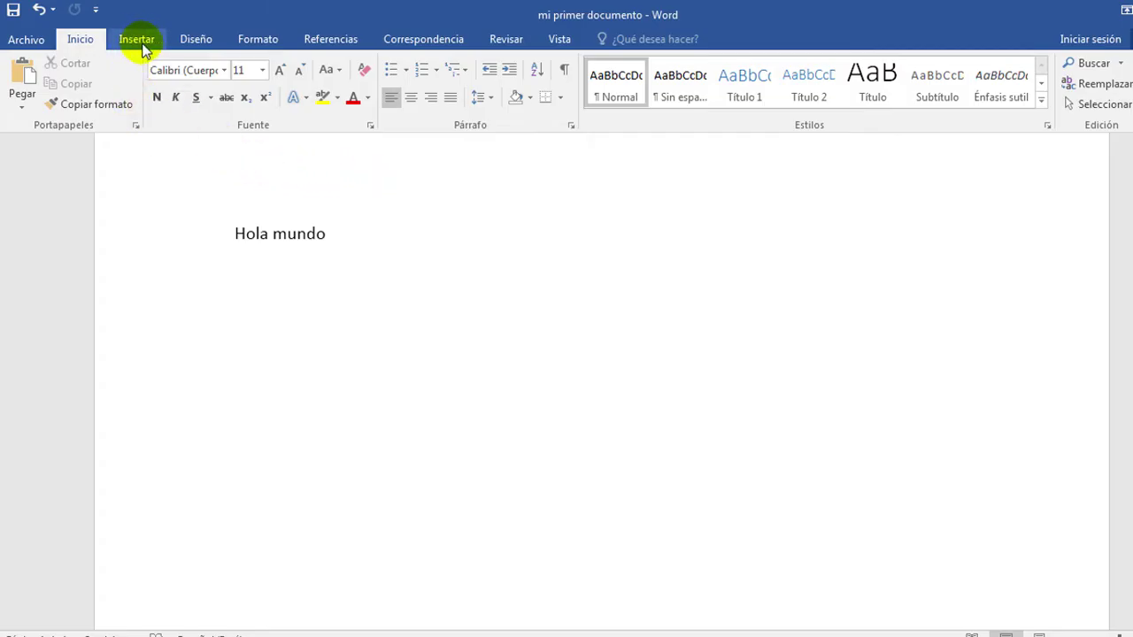
Step: Switch the ribbon to the Insertar tab
click(135, 39)
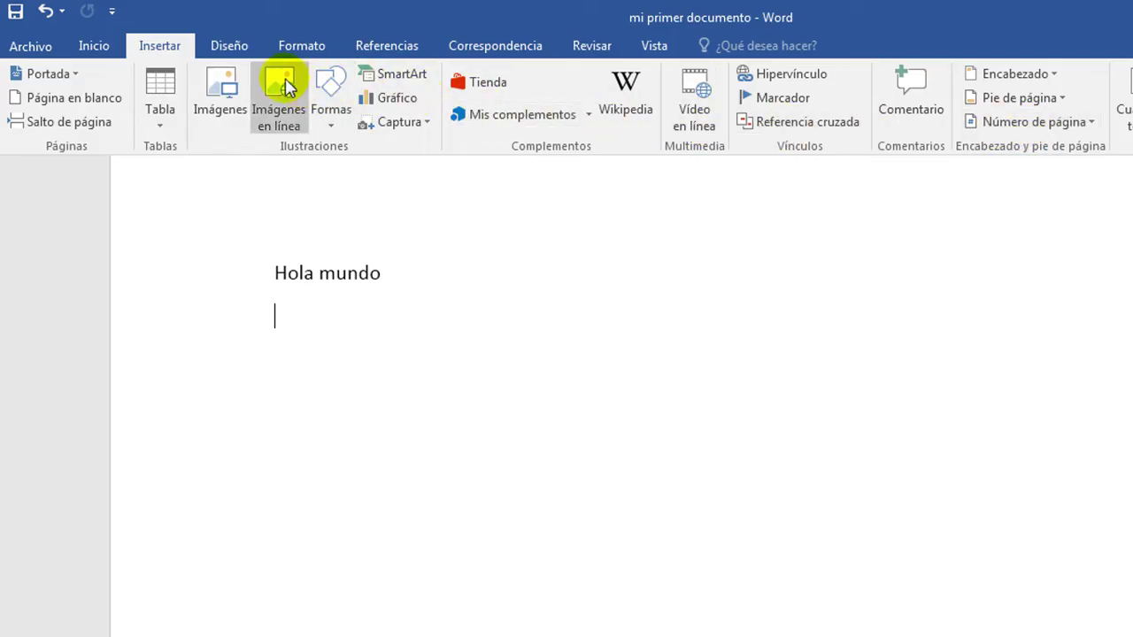
Step: View the Diseño tab's style sets, then show the Formato tab's page setup tools
click(231, 49)
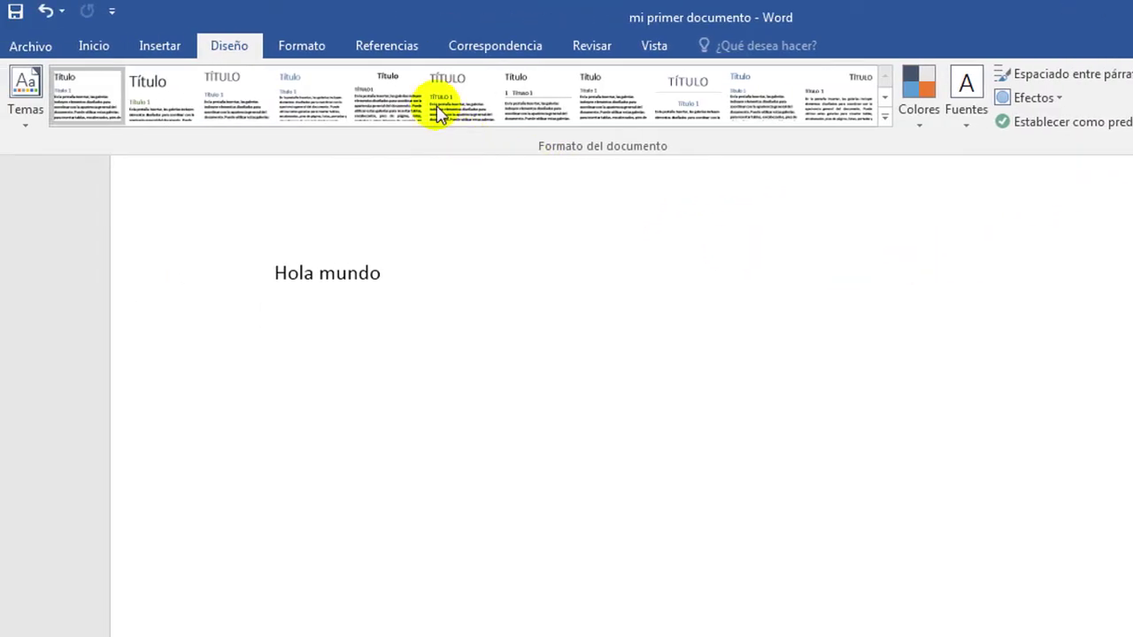
click(306, 51)
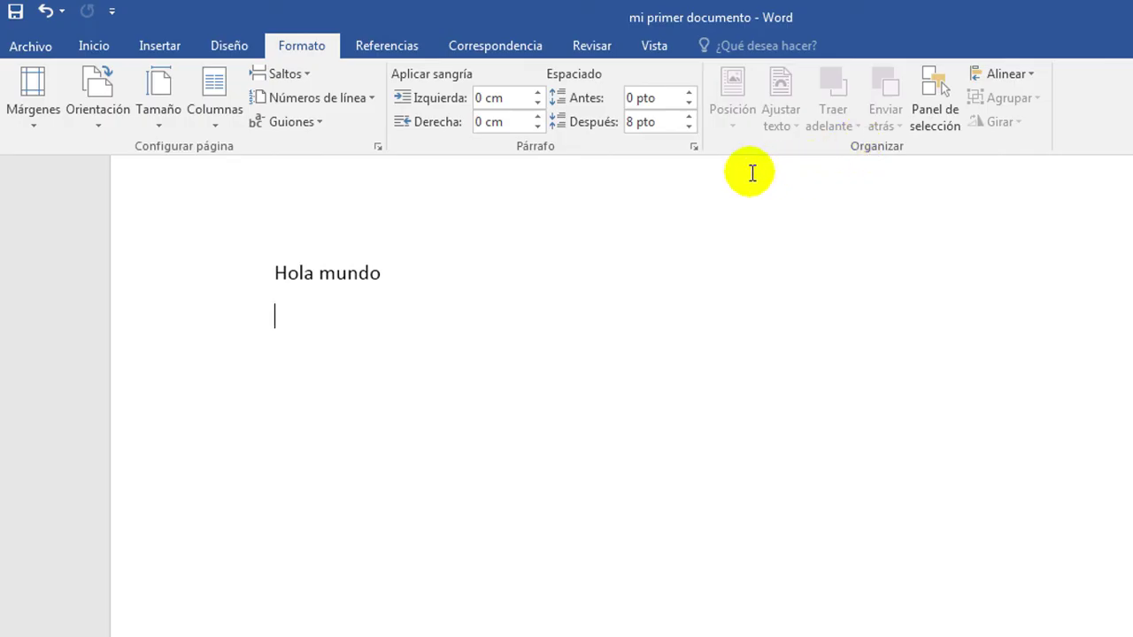
Step: Undo the last change with Ctrl+Z and return to the Formato tab
click(389, 51)
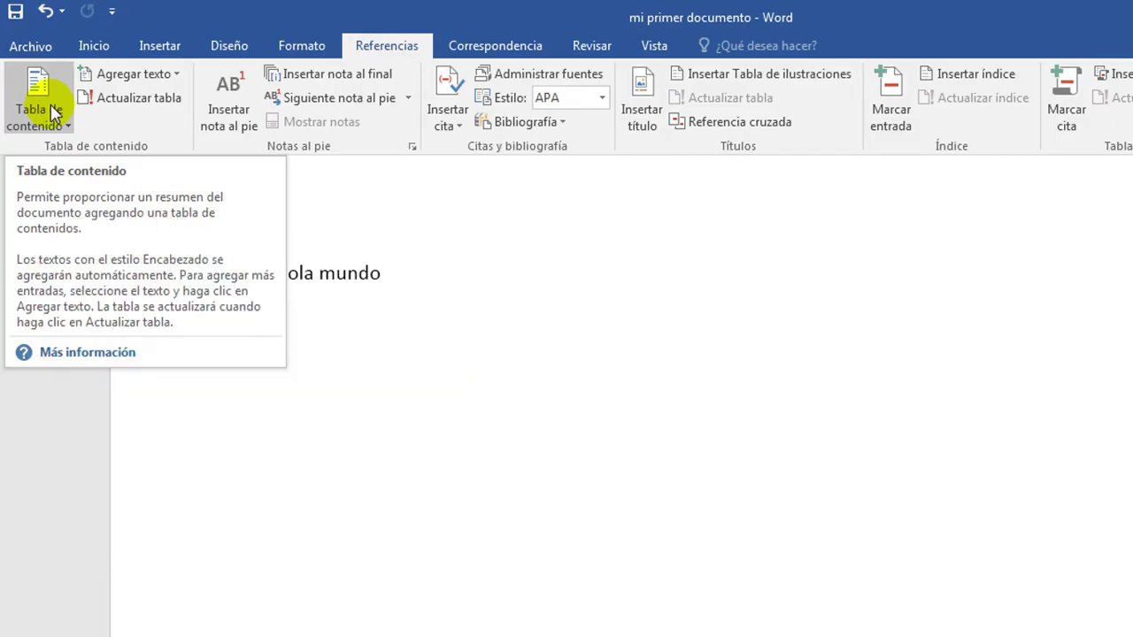
key(ctrl+z)
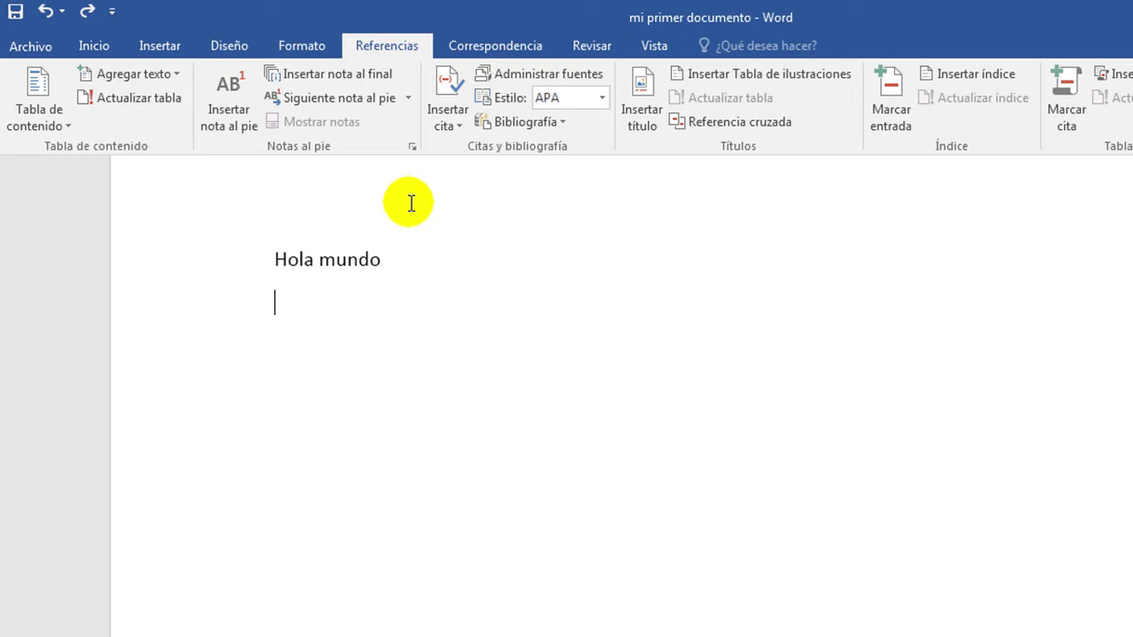
click(316, 53)
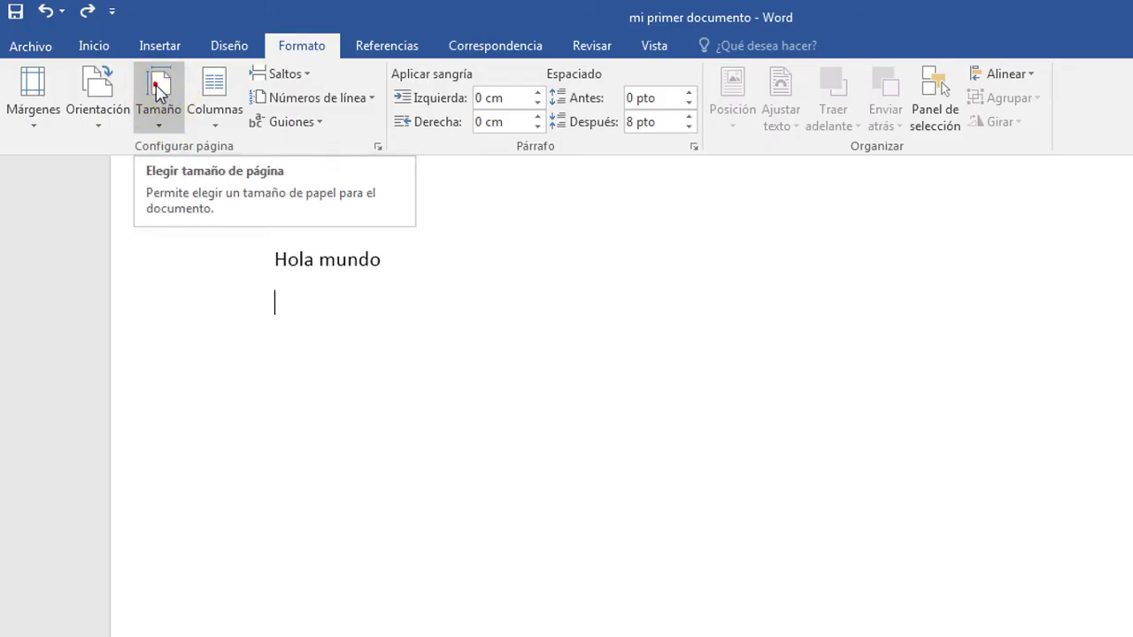
click(161, 124)
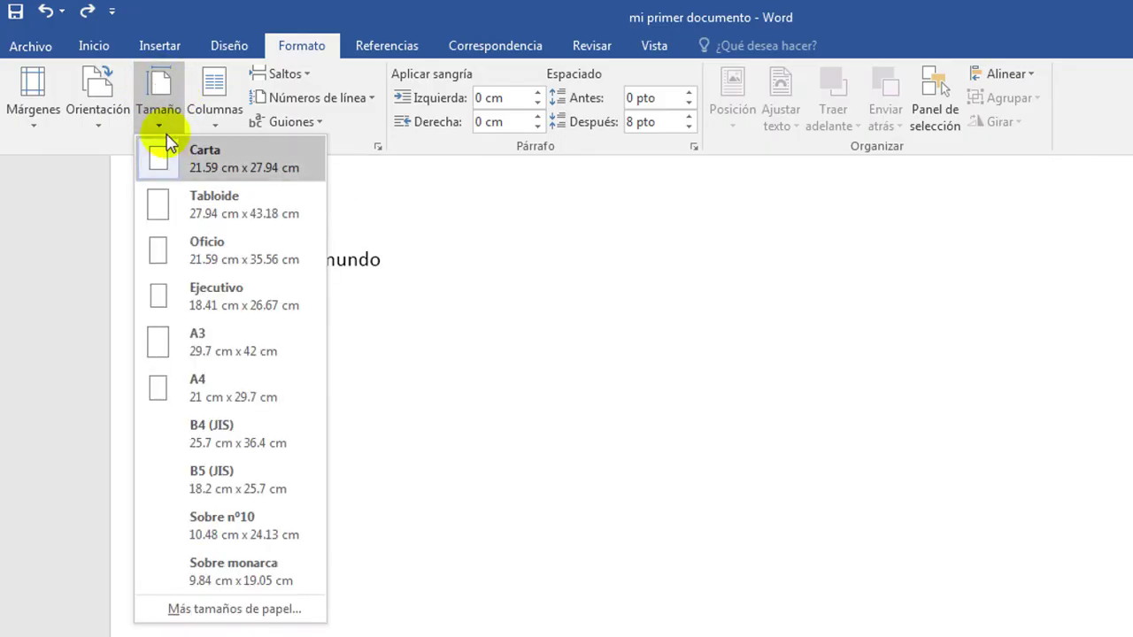
click(209, 391)
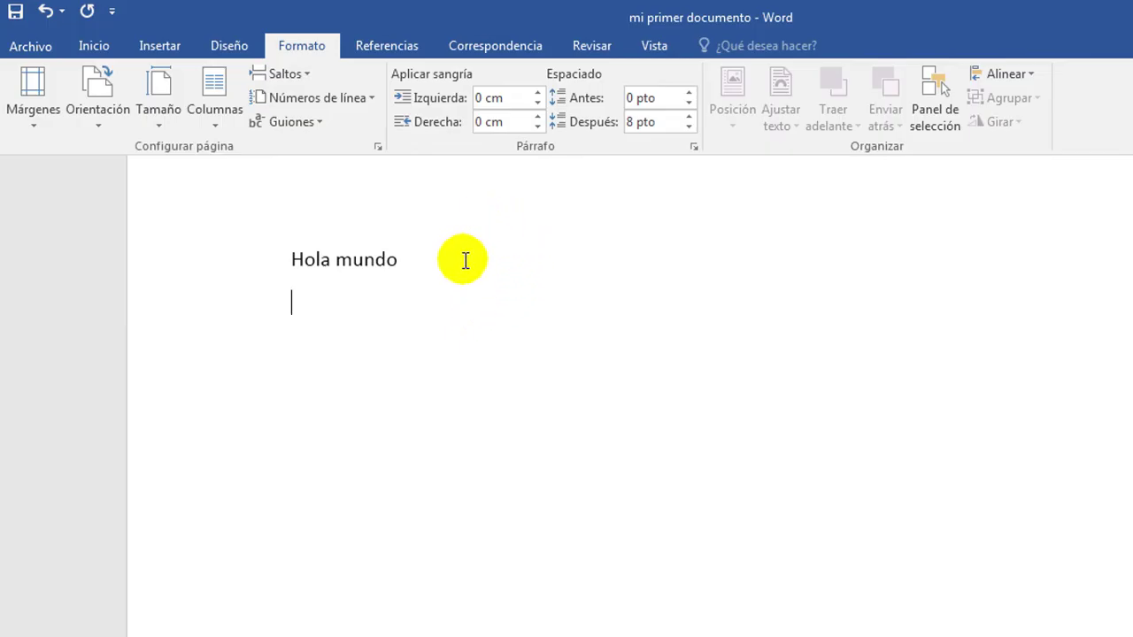
Step: Delete the 'Hola mundo' line, leaving a blank A4 page
click(160, 44)
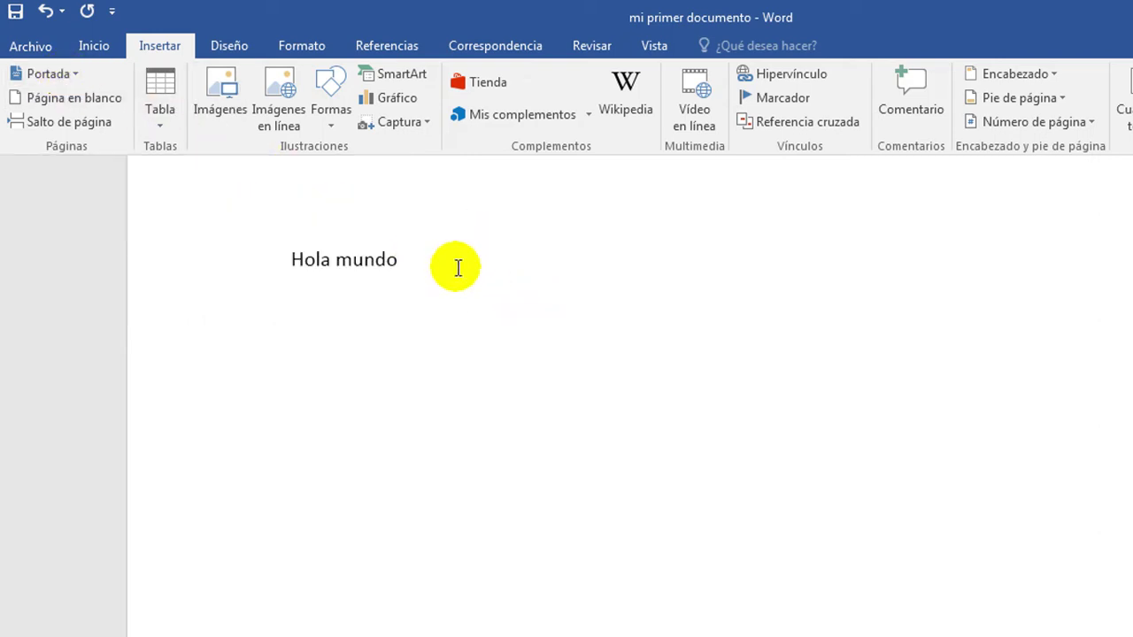
drag(454, 266, 317, 241)
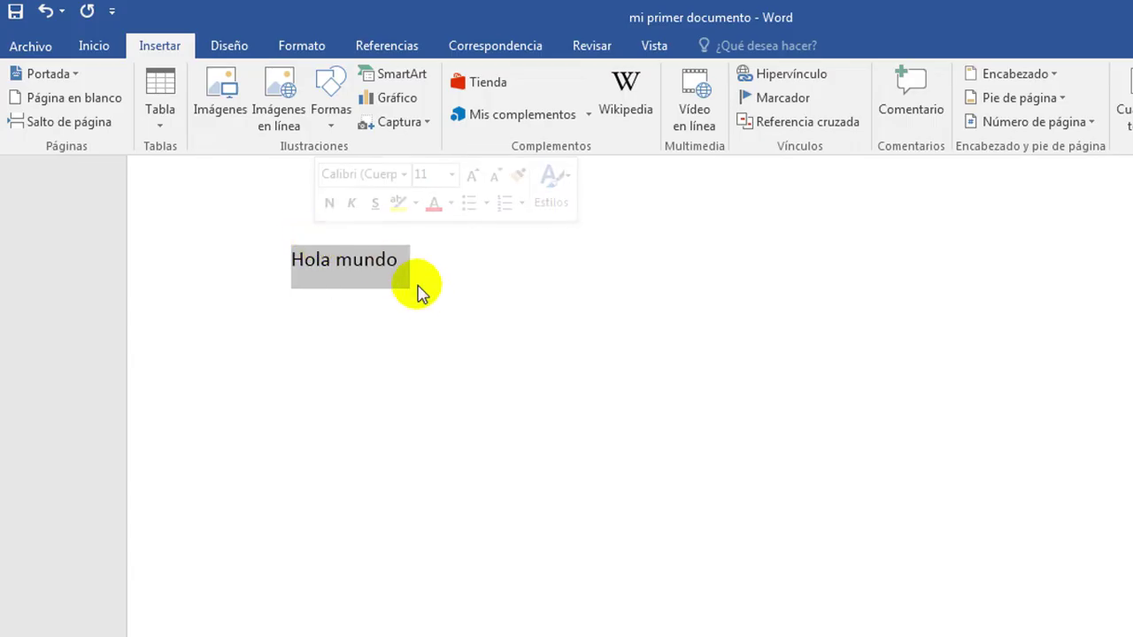
key(Delete)
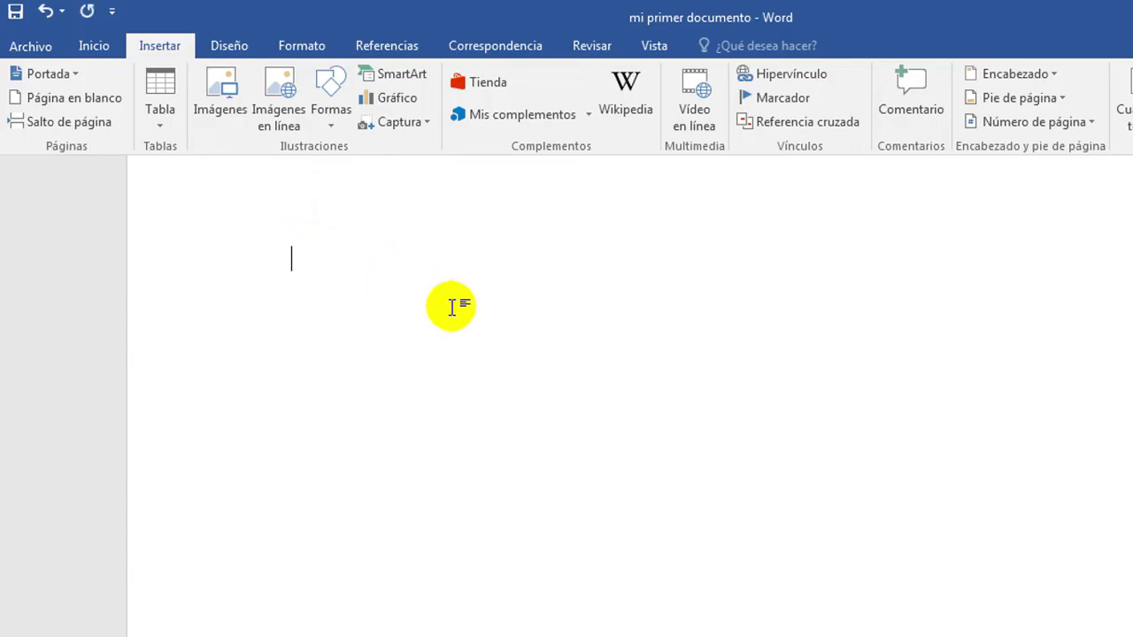
Step: Insert the Filigrana cover page from the Portada gallery
click(71, 77)
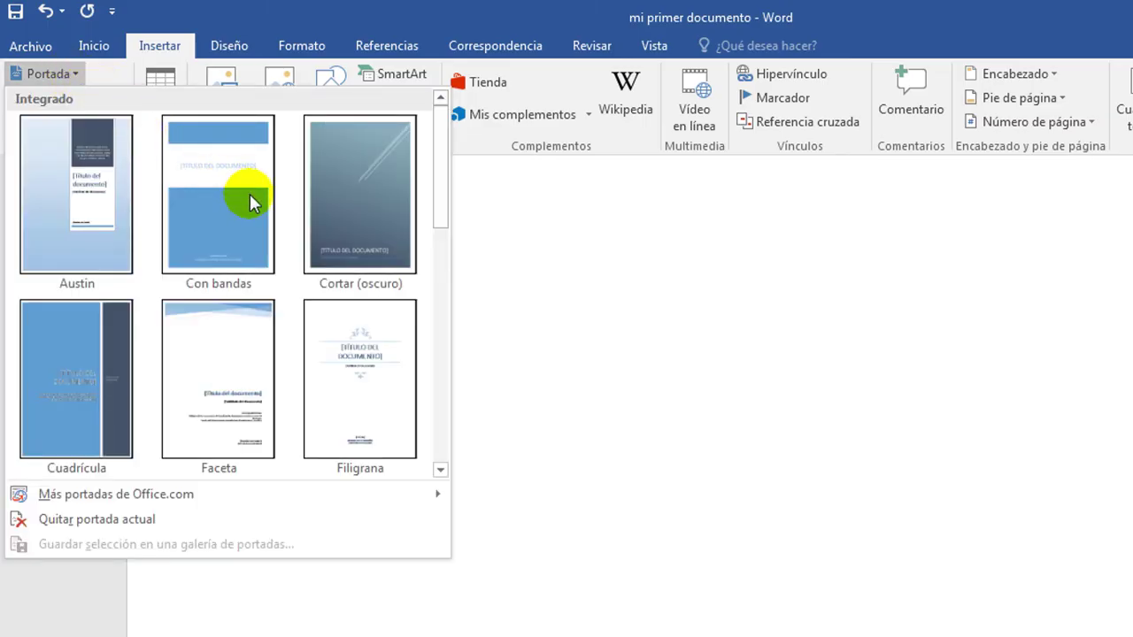
click(441, 158)
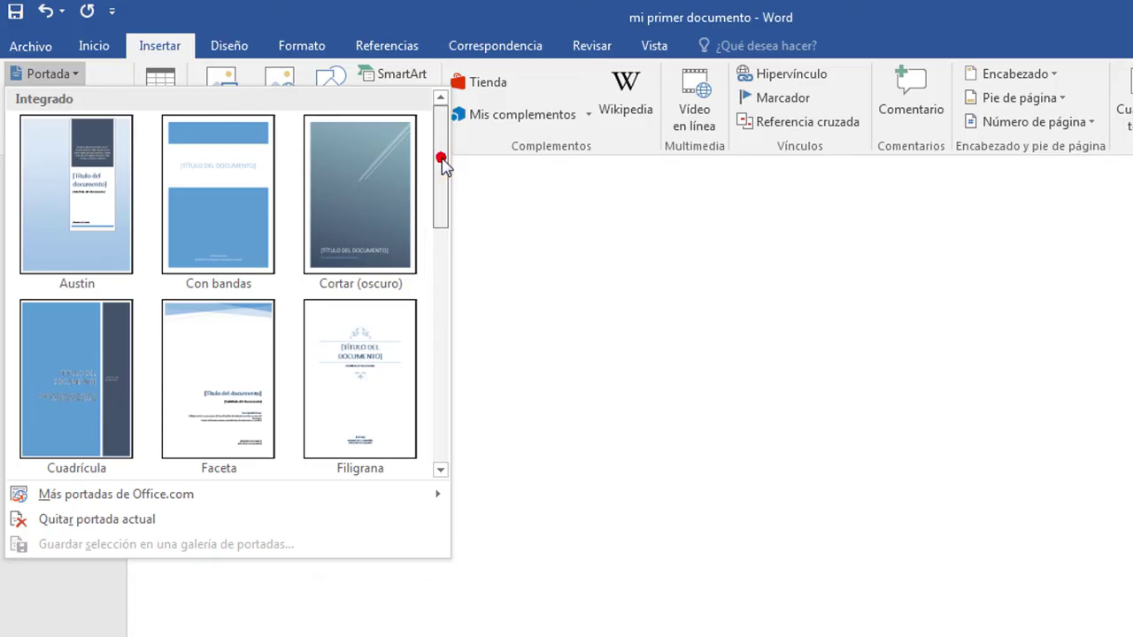
mouse_move(443, 165)
mouse_down()
mouse_move(458, 351)
mouse_move(440, 405)
mouse_move(462, 218)
mouse_up()
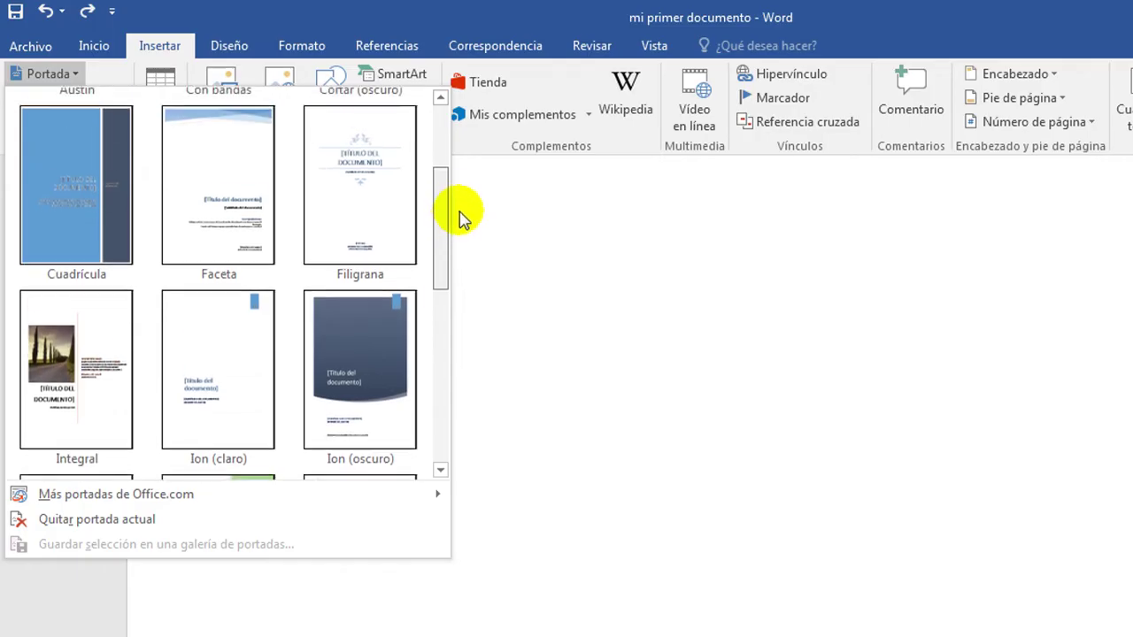
click(377, 200)
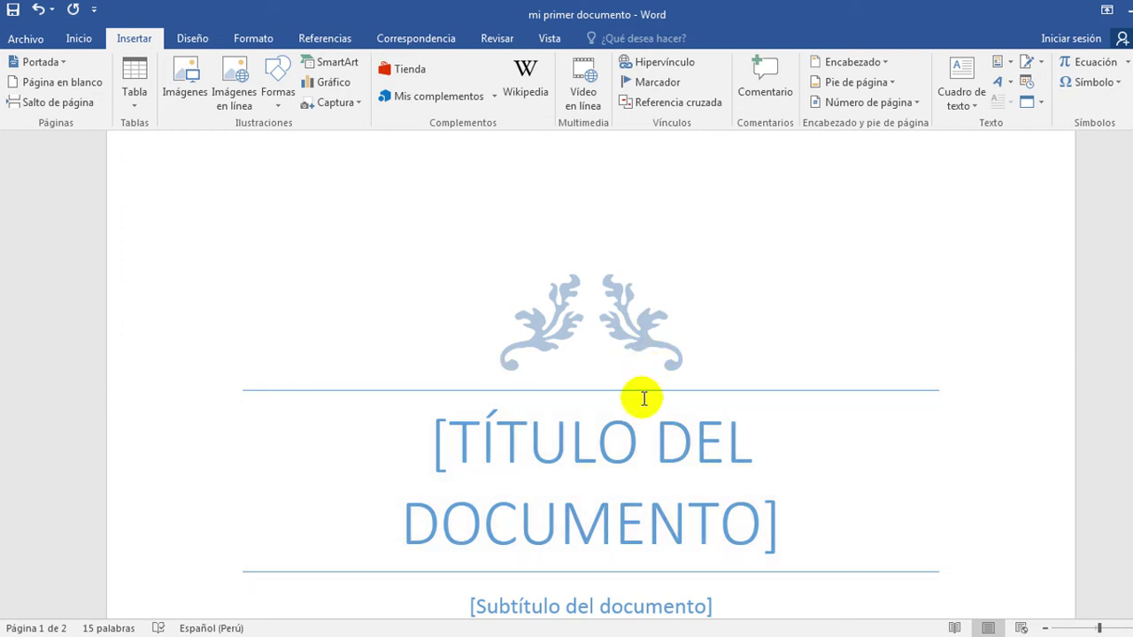
Step: Zoom out five steps and scroll over the whole Filigrana cover page to review its placeholders
click(1044, 629)
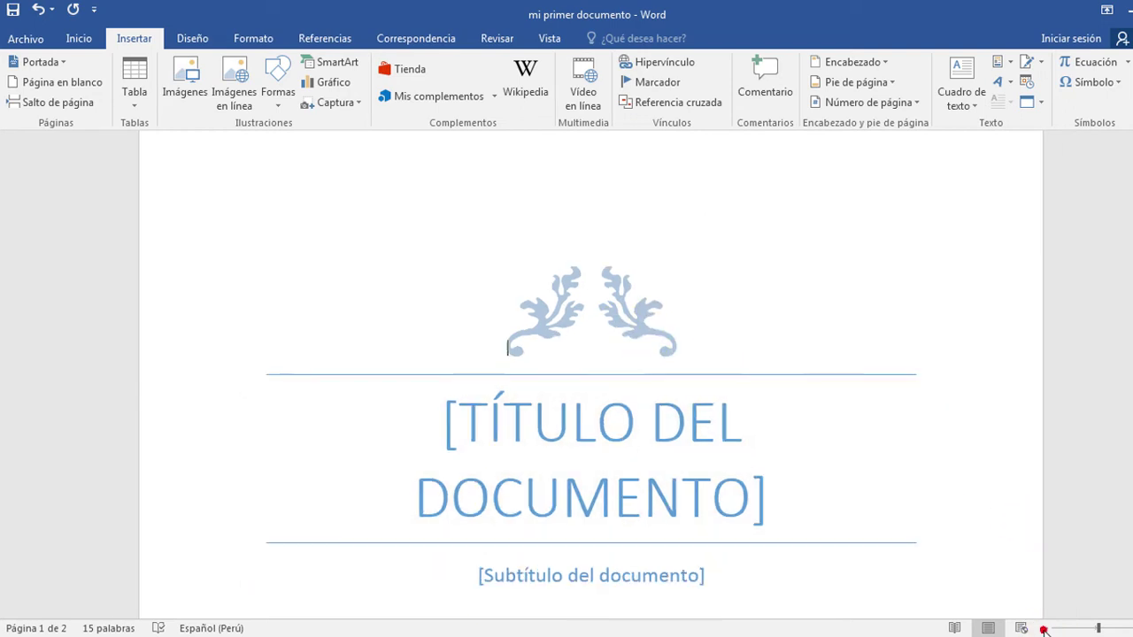
click(1044, 628)
click(1044, 628)
click(1044, 628)
click(1044, 628)
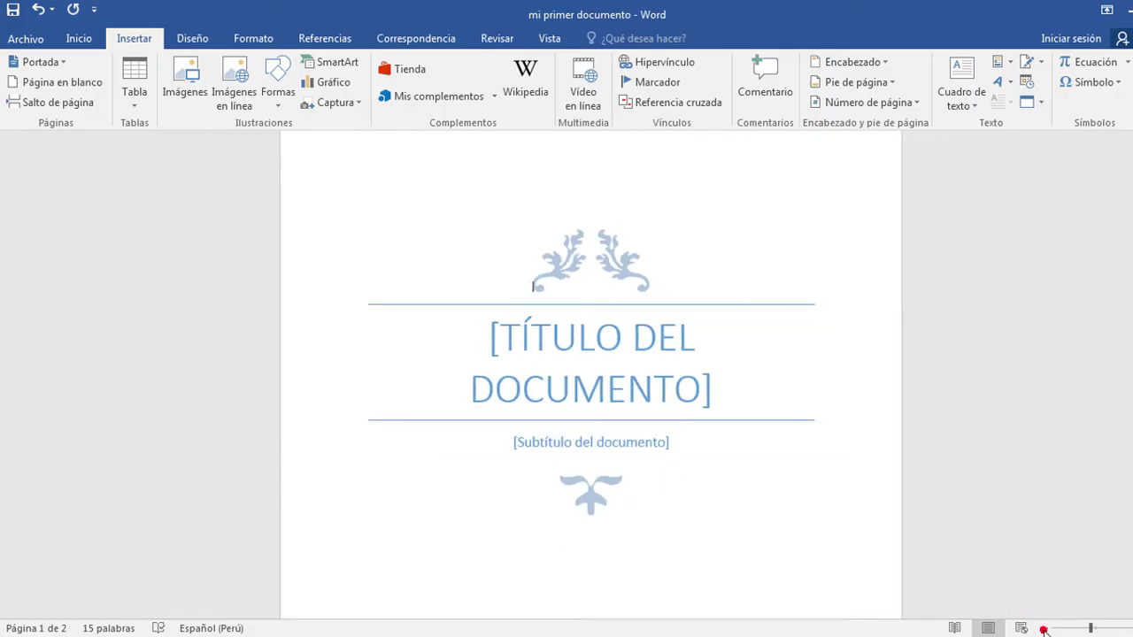
scroll(1000, 458, down, 3)
scroll(1000, 458, down, 3)
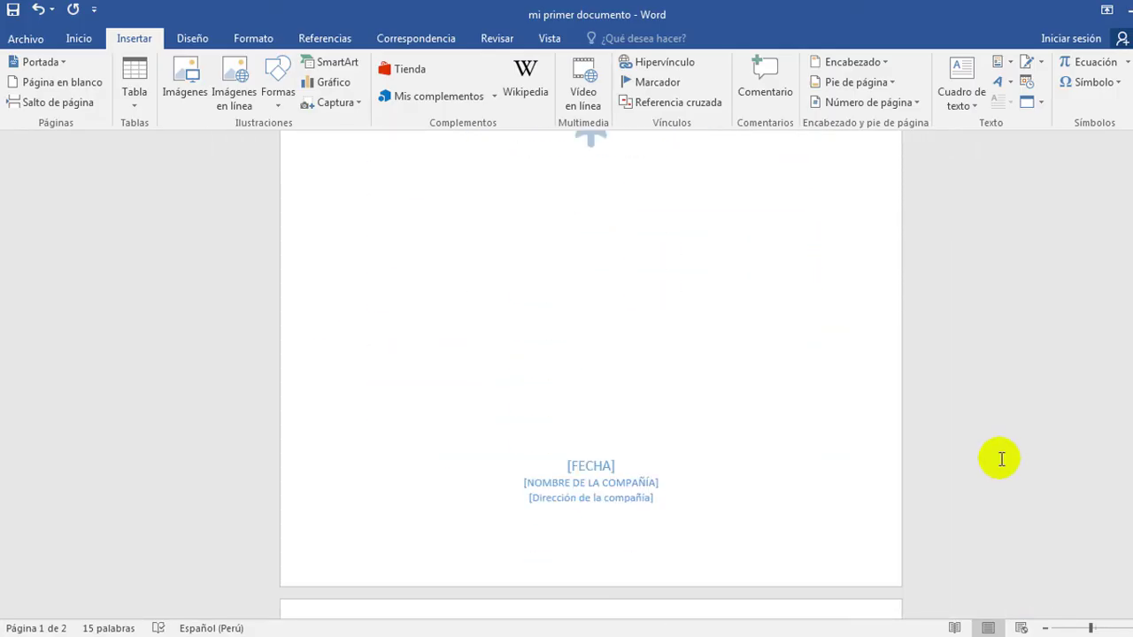
scroll(1000, 458, up, 3)
scroll(1000, 459, up, 1)
scroll(1000, 458, up, 2)
scroll(1001, 458, down, 2)
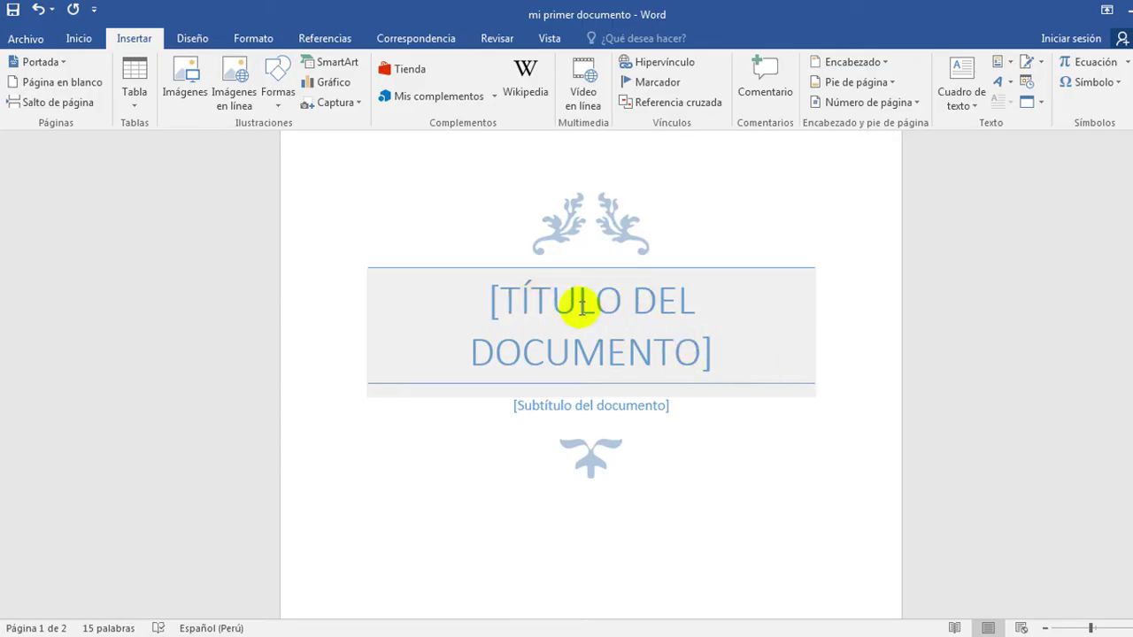
Step: Enter 'MI PRIMER DOCUMENTO' as the cover title and 'Cómo usar Microsoft Word' as the subtitle
click(582, 303)
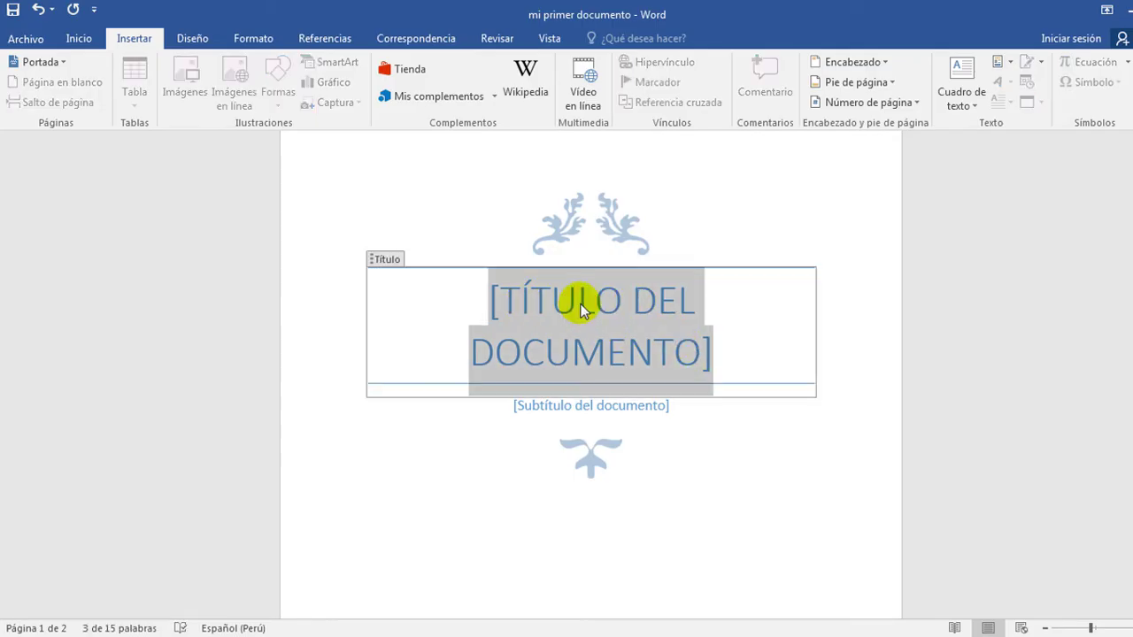
text(MI)
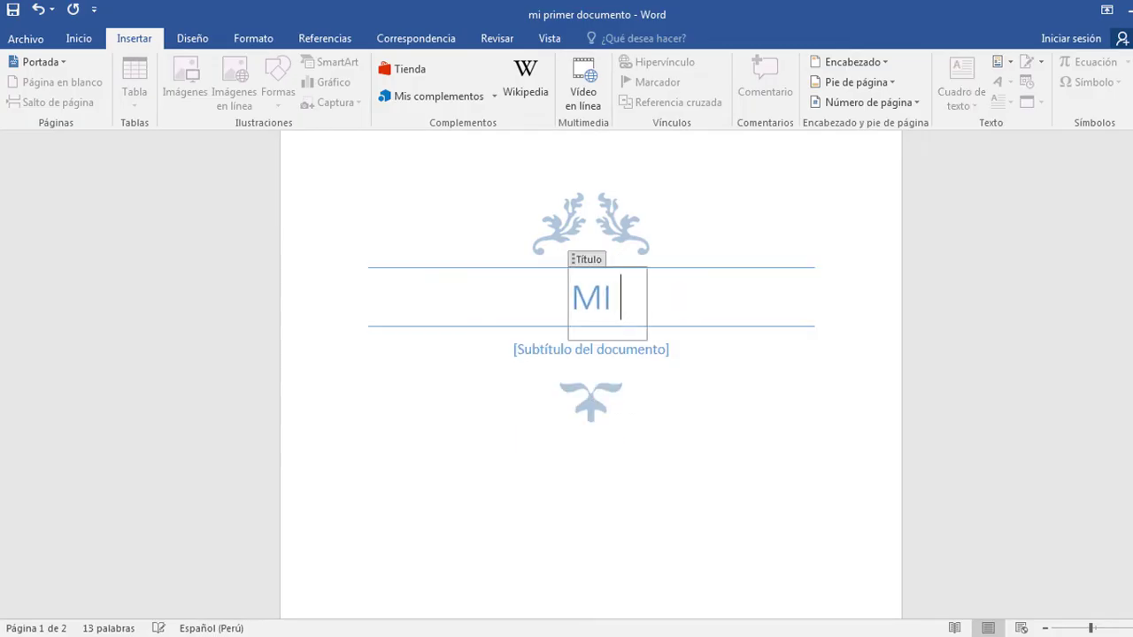
text( PRIMER DOCUMENTO)
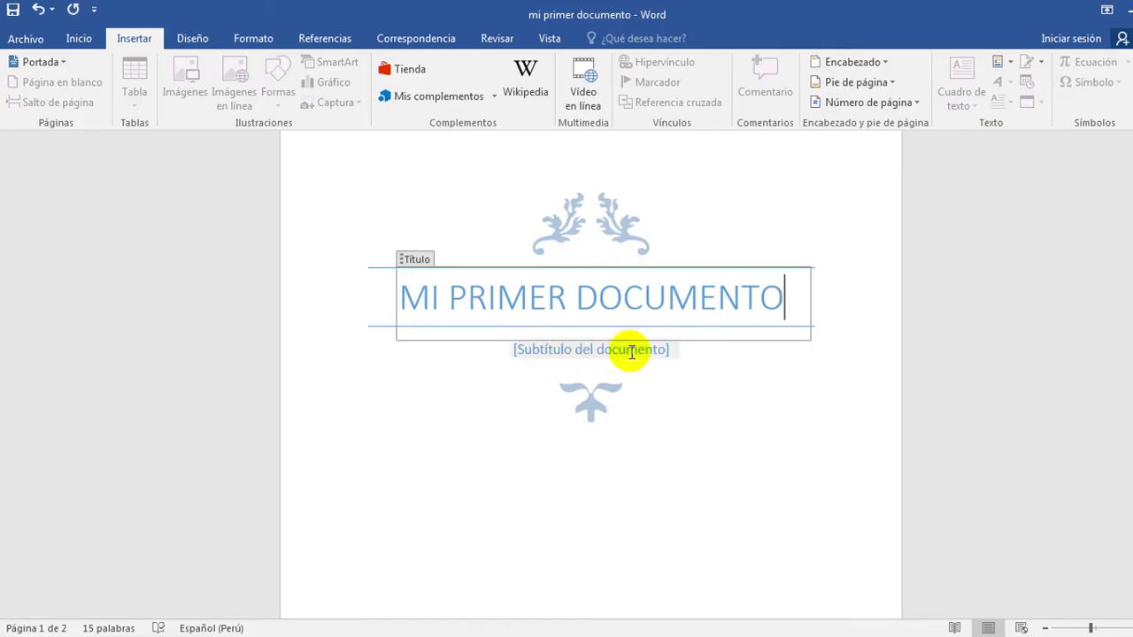
click(607, 351)
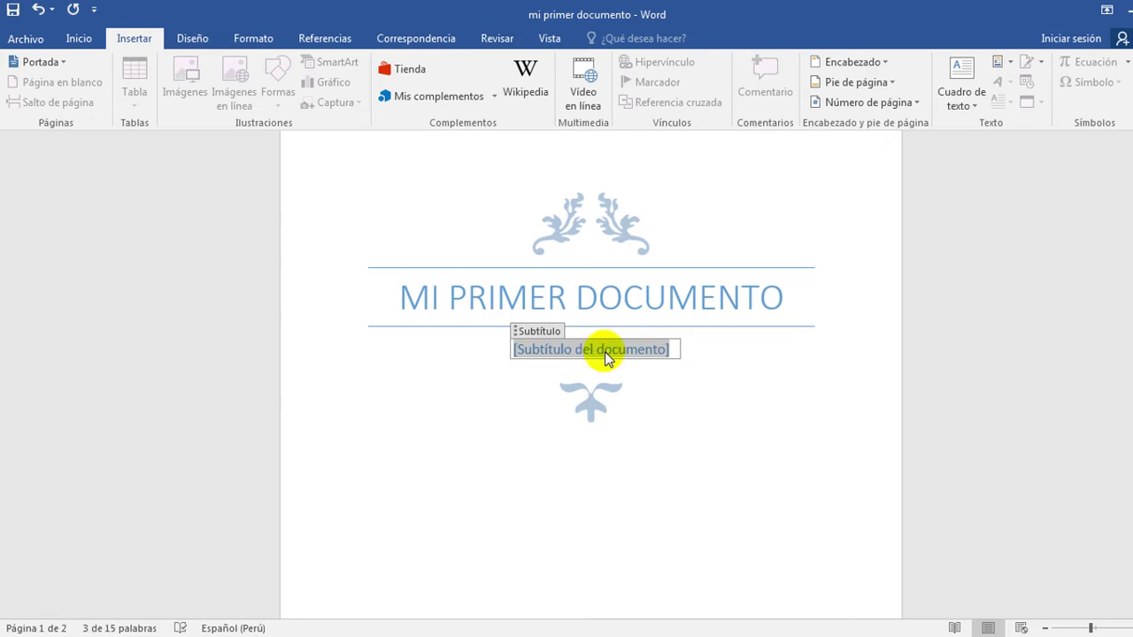
text(como us)
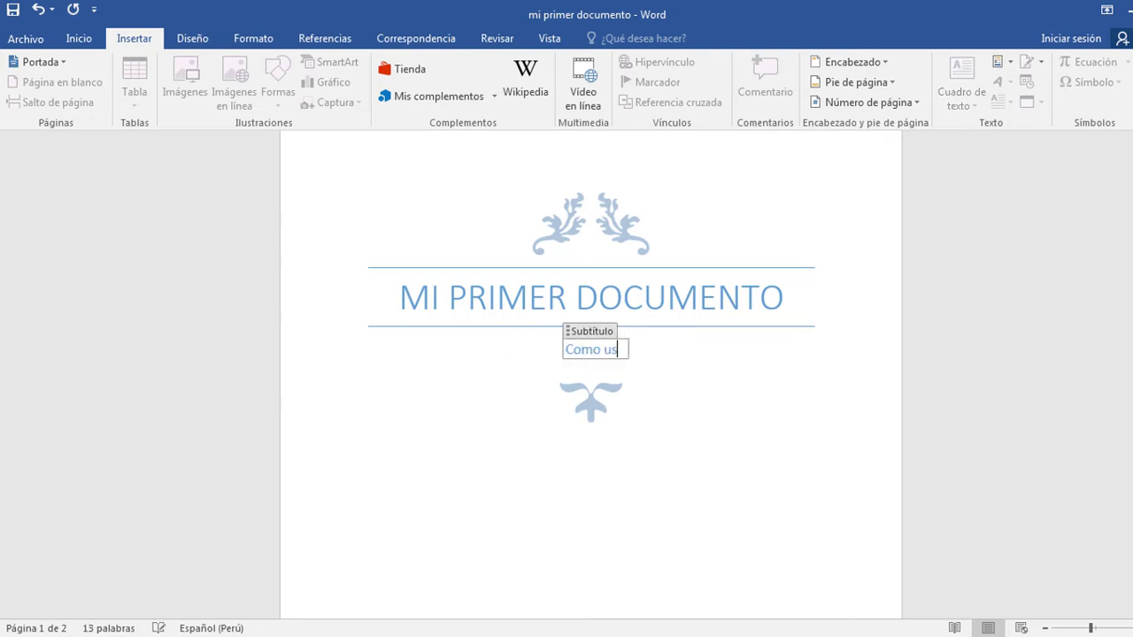
text(arMicrosoft Word)
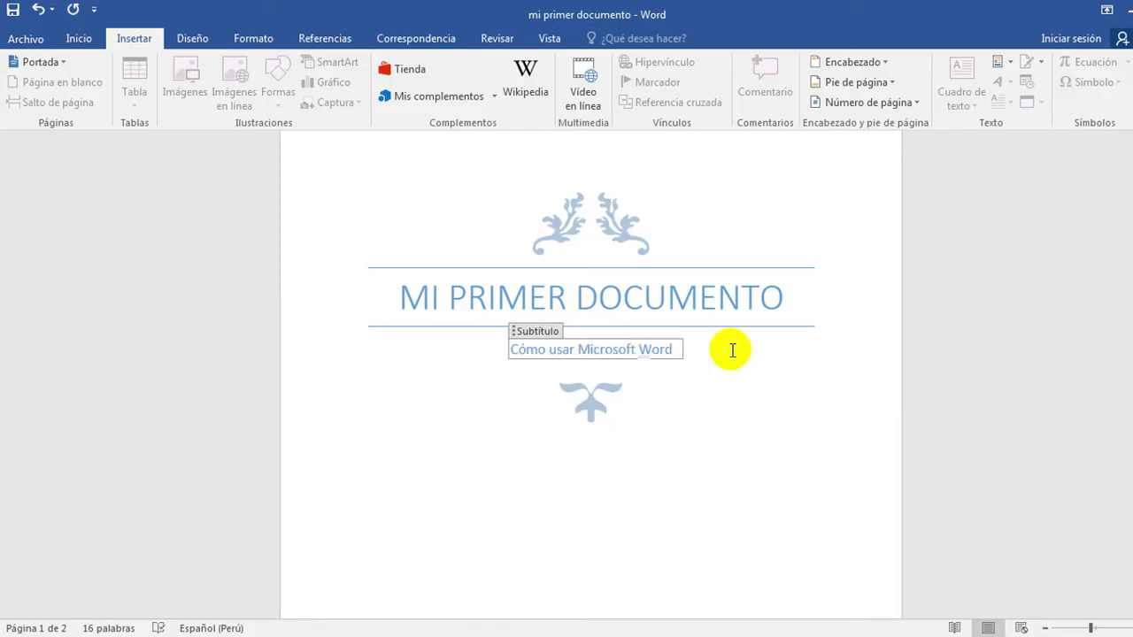
Step: Scroll to the cover's bottom placeholders, zoom in three steps, and select the [FECHA] date field
click(823, 376)
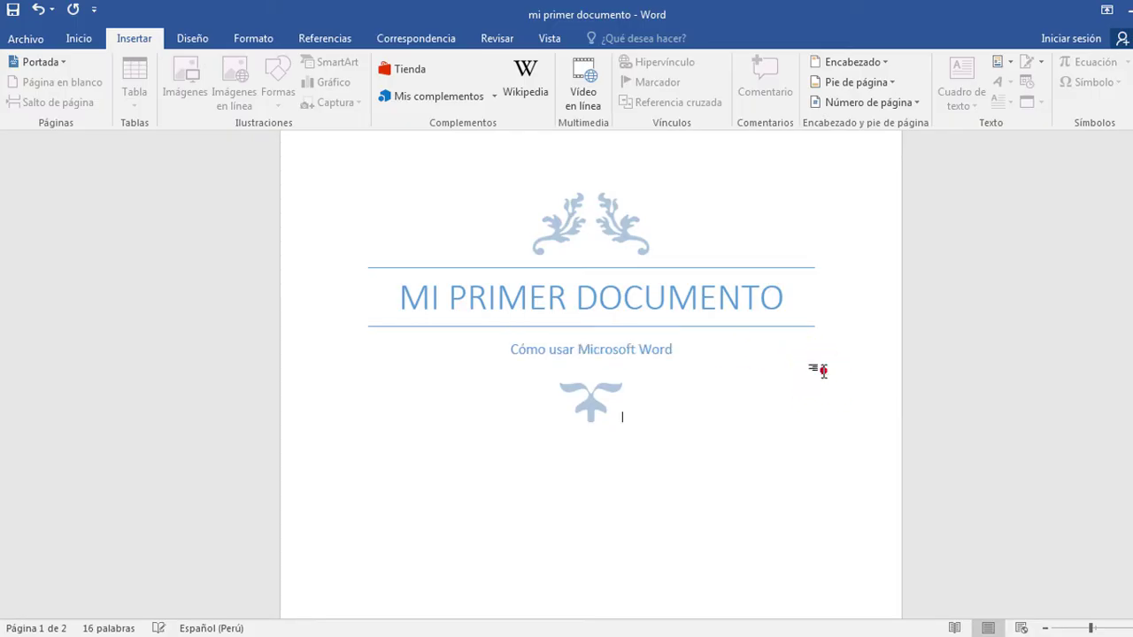
scroll(851, 378, down, 2)
scroll(851, 377, down, 3)
scroll(852, 378, down, 1)
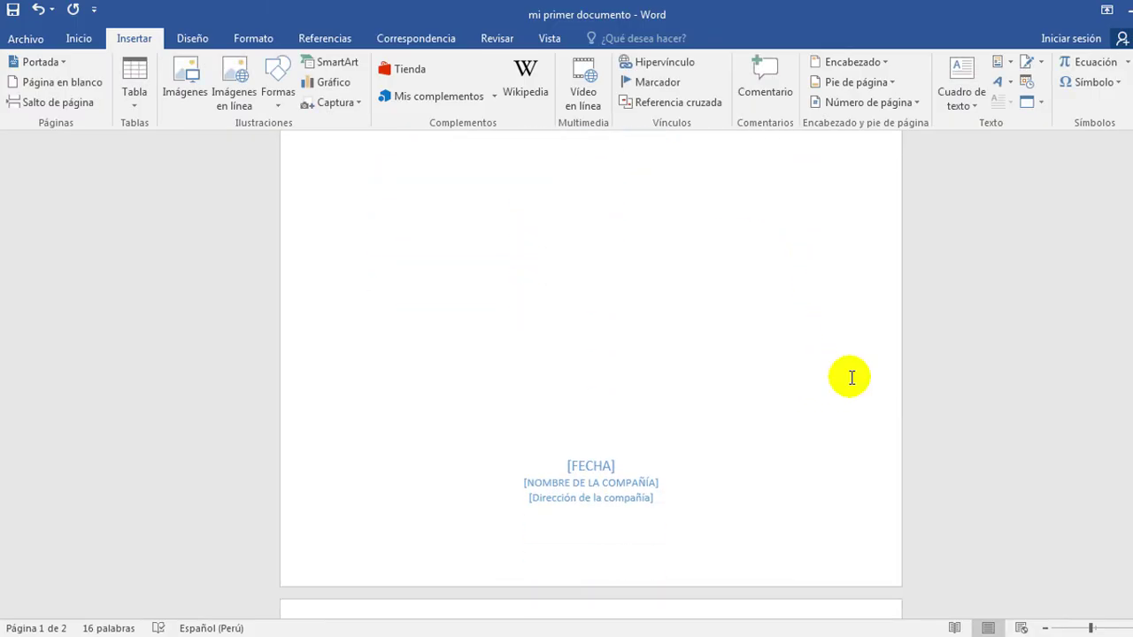
scroll(851, 378, down, 1)
scroll(851, 378, down, 1)
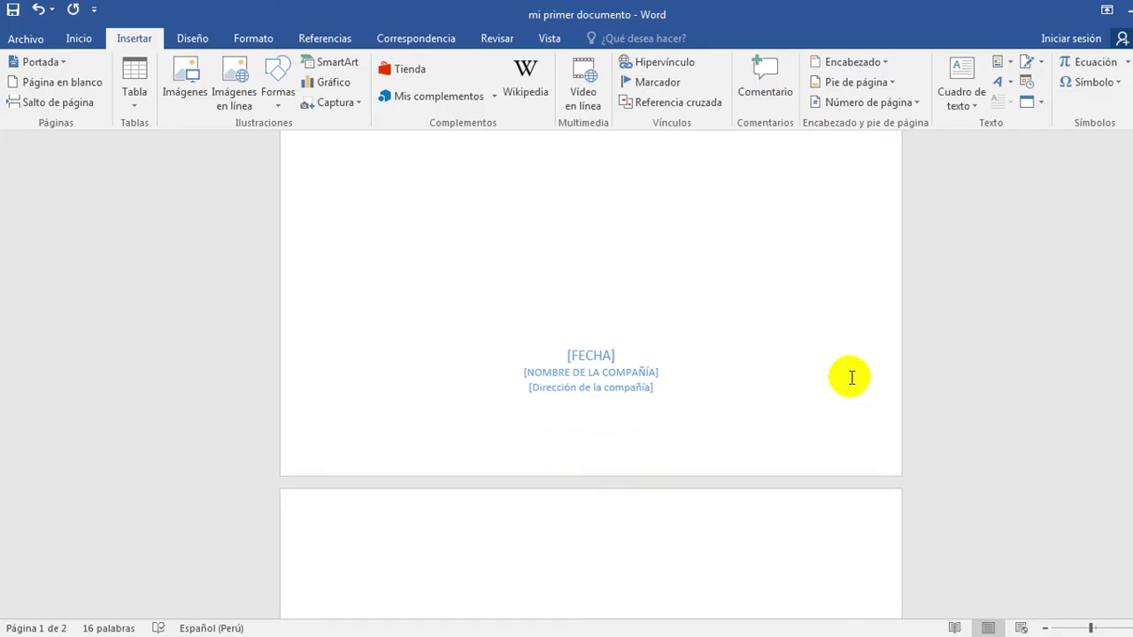
scroll(851, 378, down, 2)
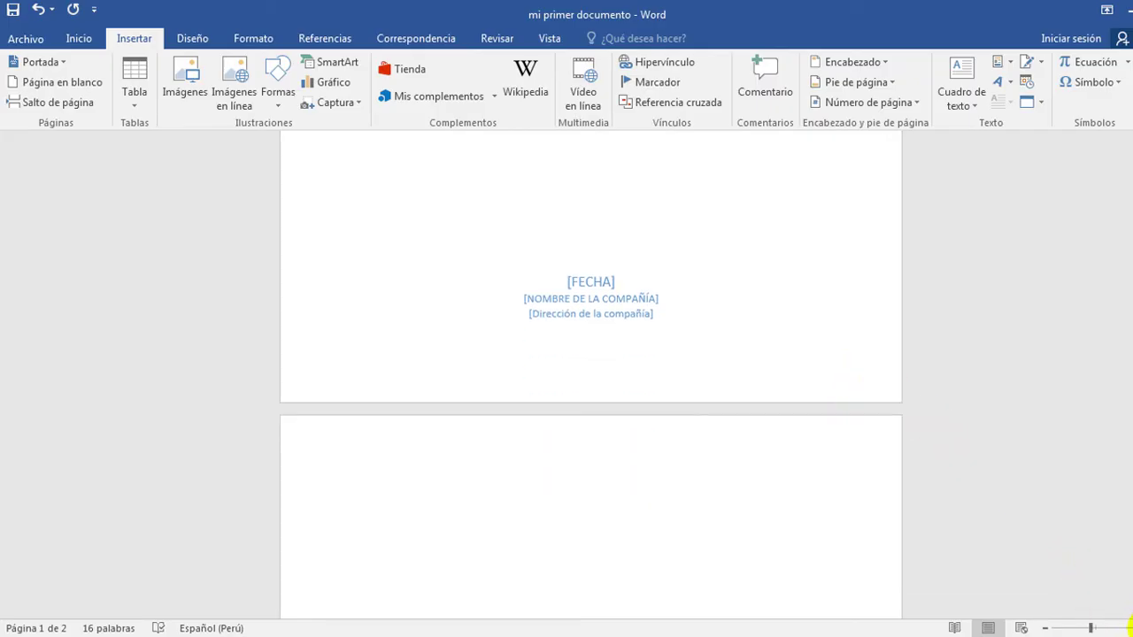
click(1129, 628)
click(1130, 628)
click(1129, 627)
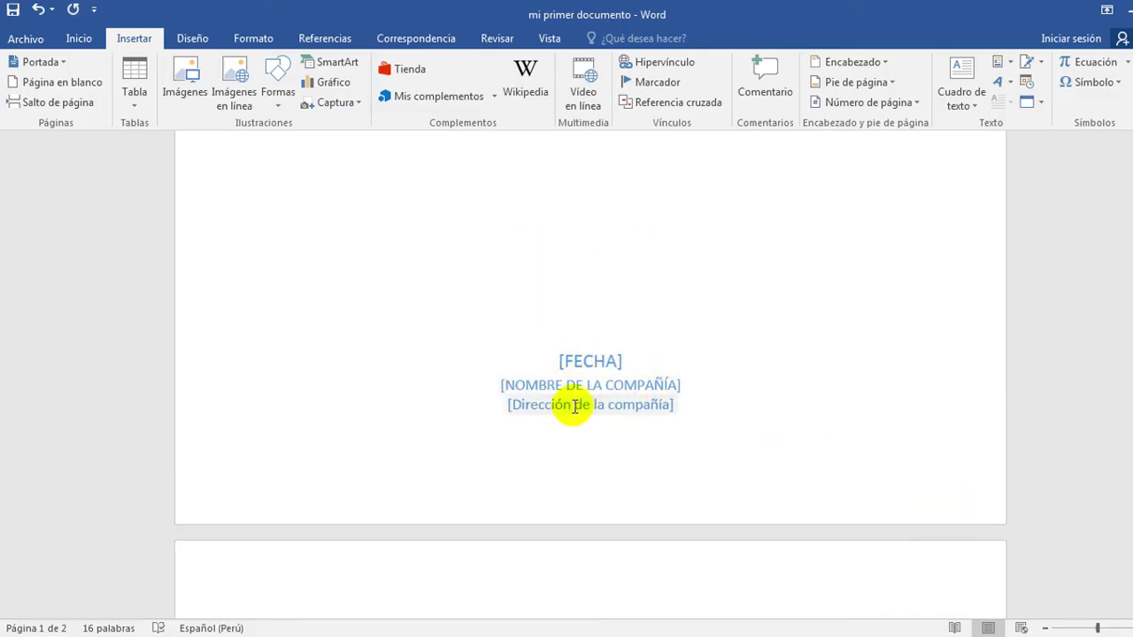
click(592, 361)
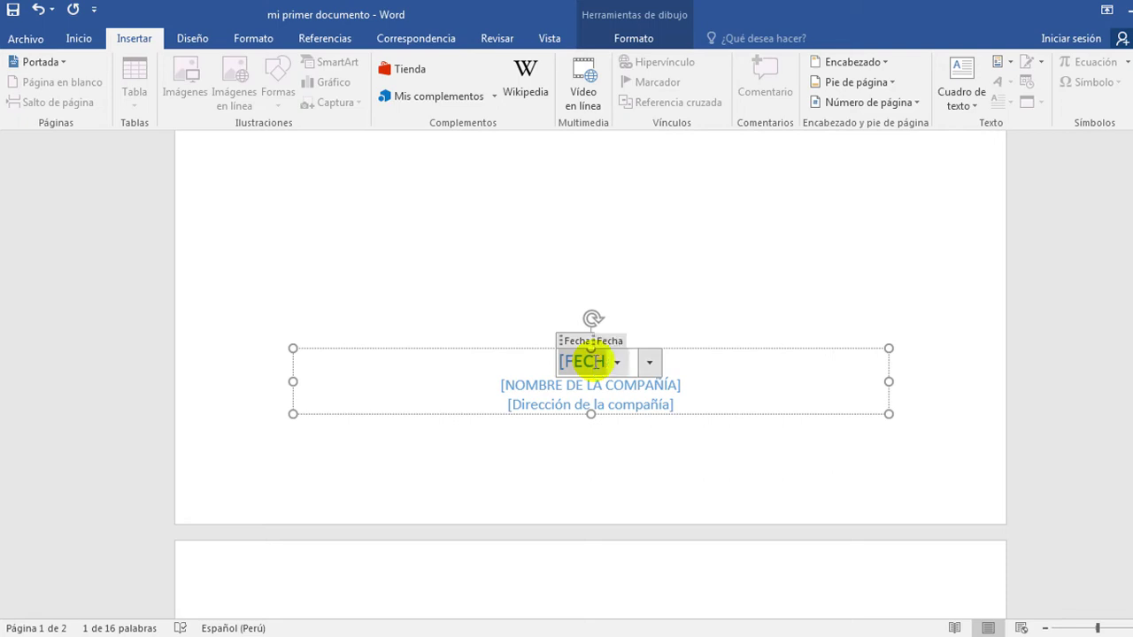
Step: Empty the date placeholder and enter the author's full name in the company name field
key(BackSpace)
click(674, 270)
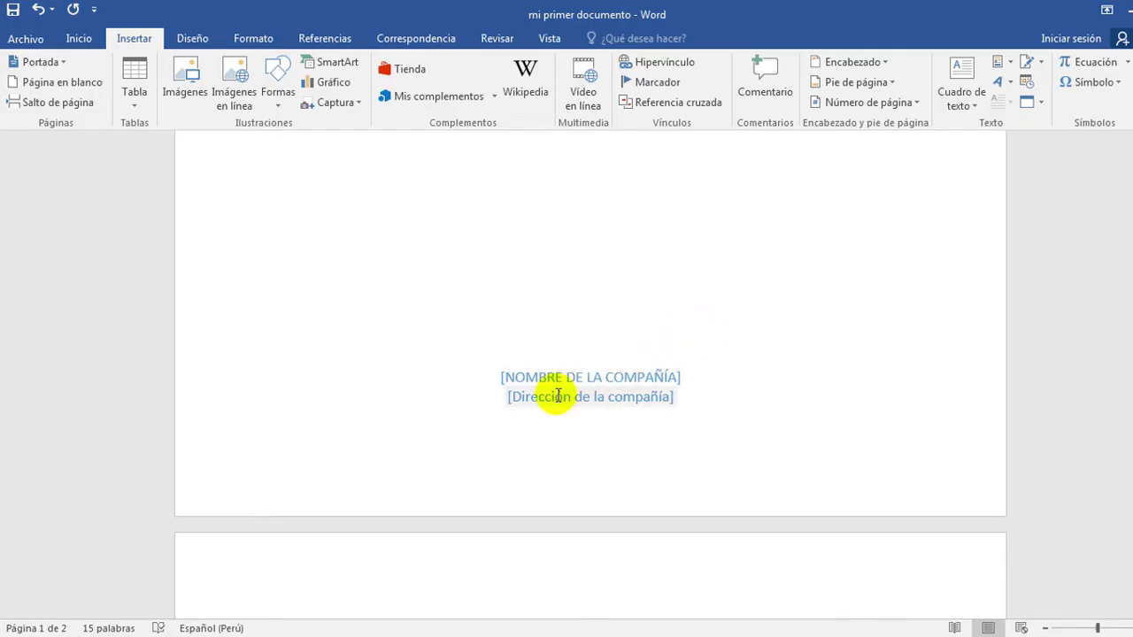
click(620, 377)
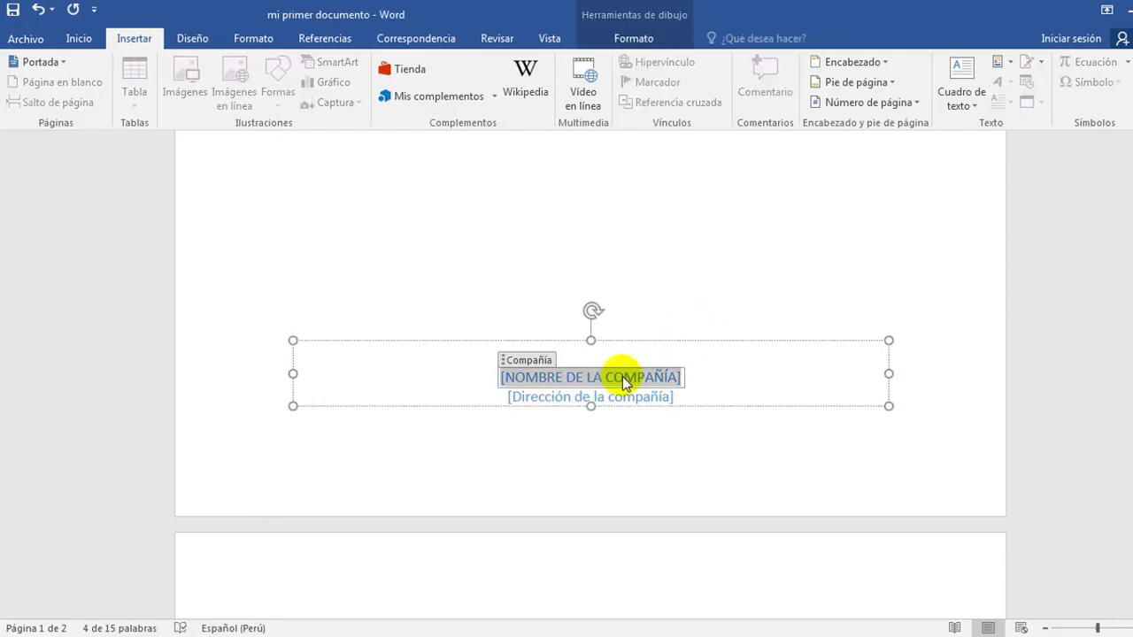
text(RO)
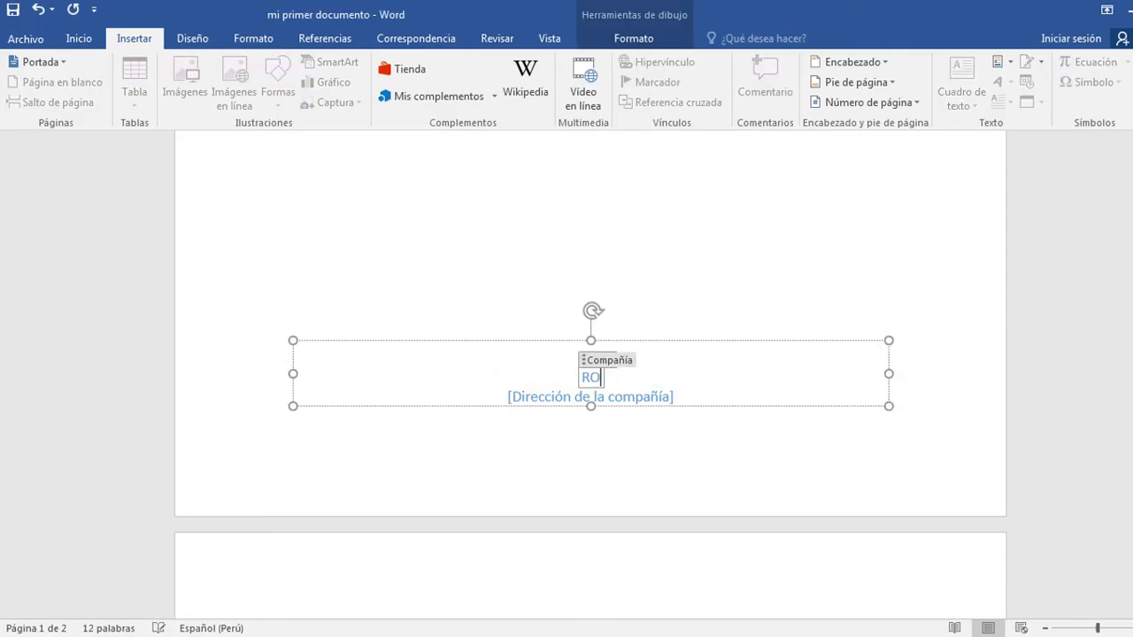
text(NALD VÁSQUEZ)
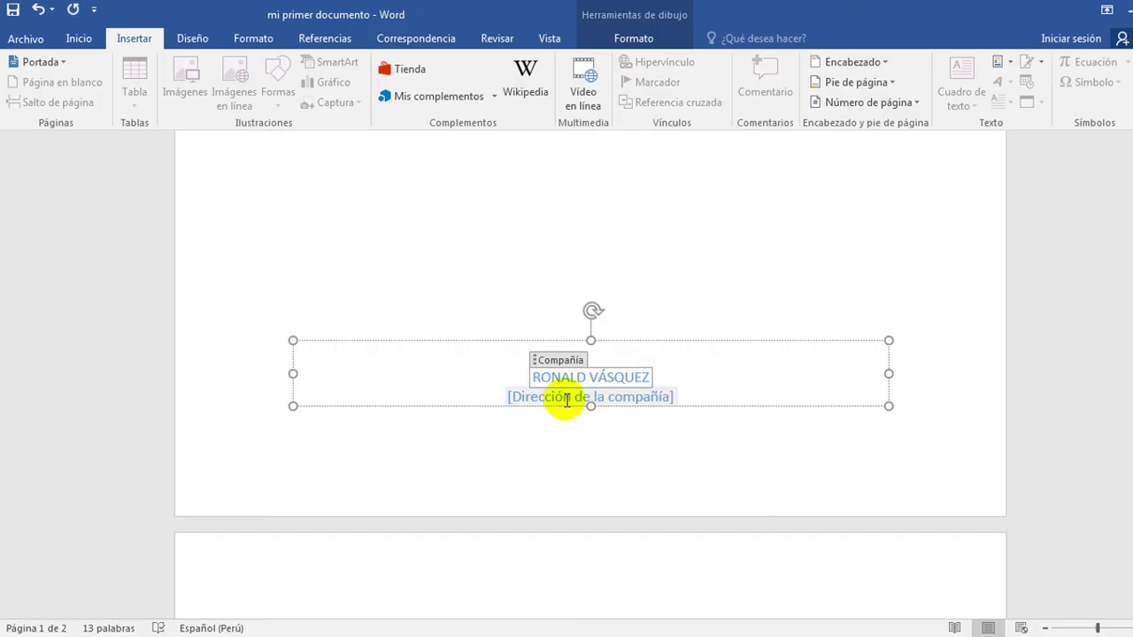
Step: Delete the company address placeholder and deselect the author's name text box
click(567, 399)
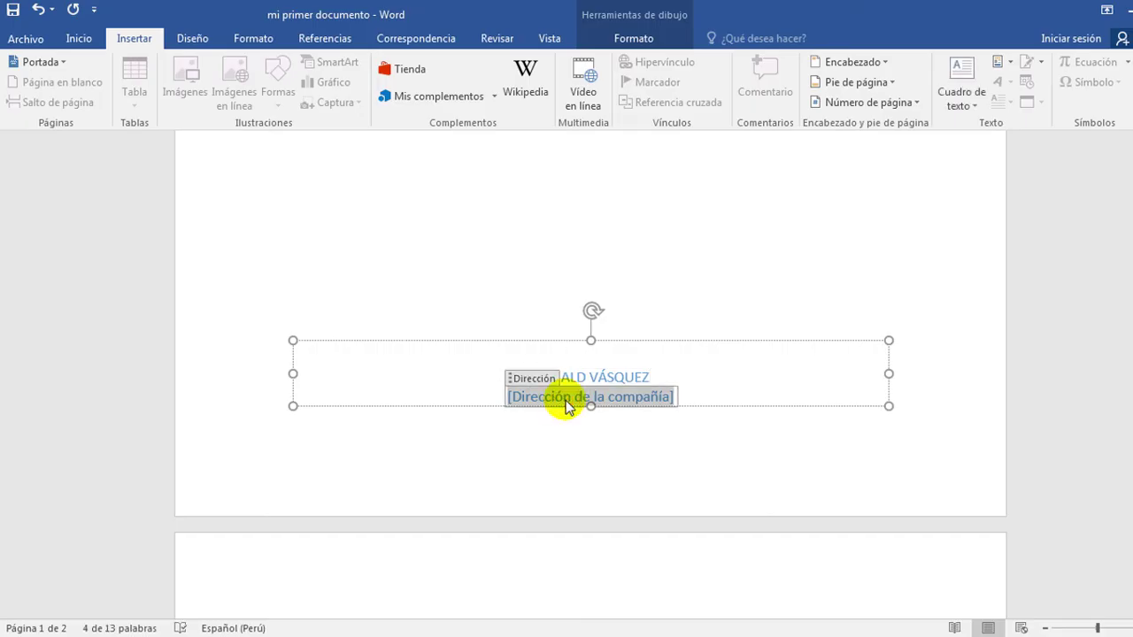
key(Delete)
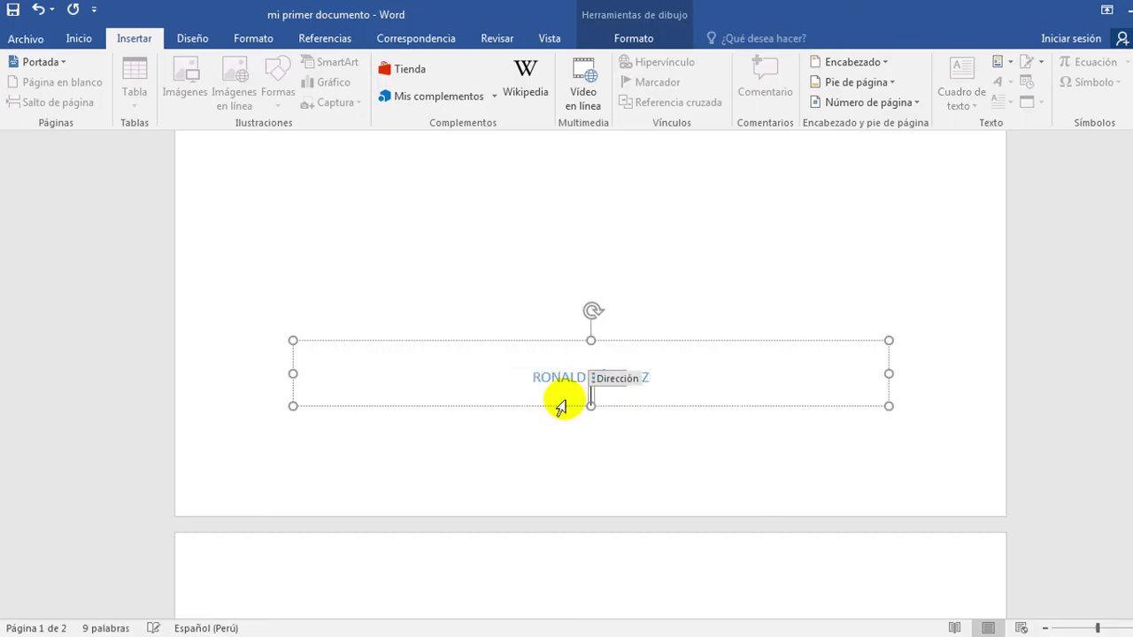
click(638, 423)
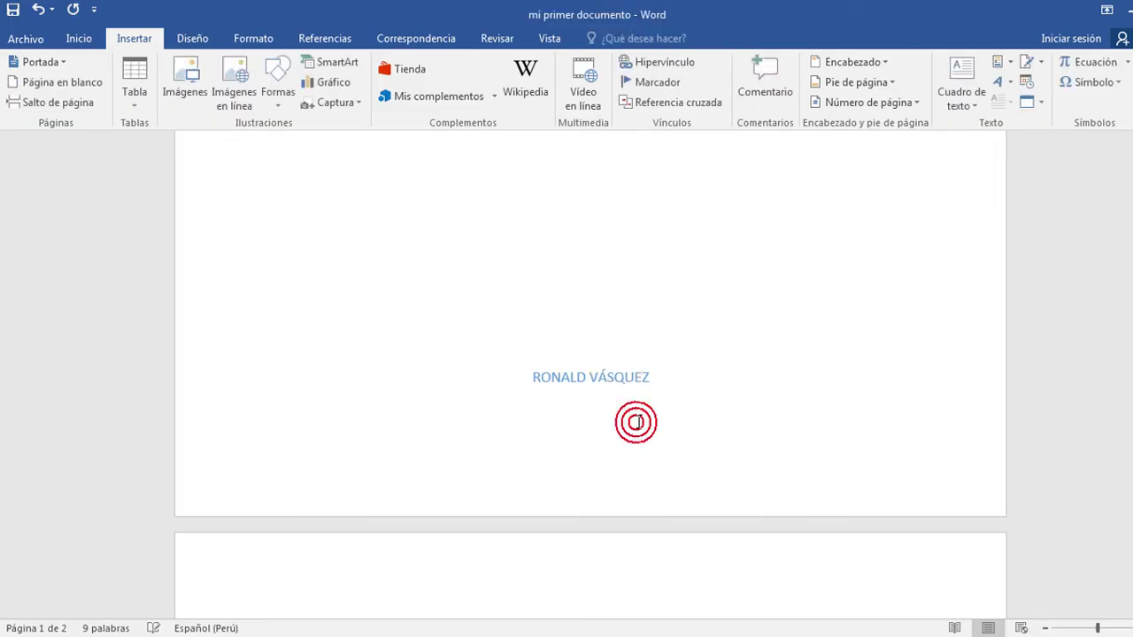
Step: Scroll down to the blank second page and place the insertion point at its top
scroll(695, 316, down, 1)
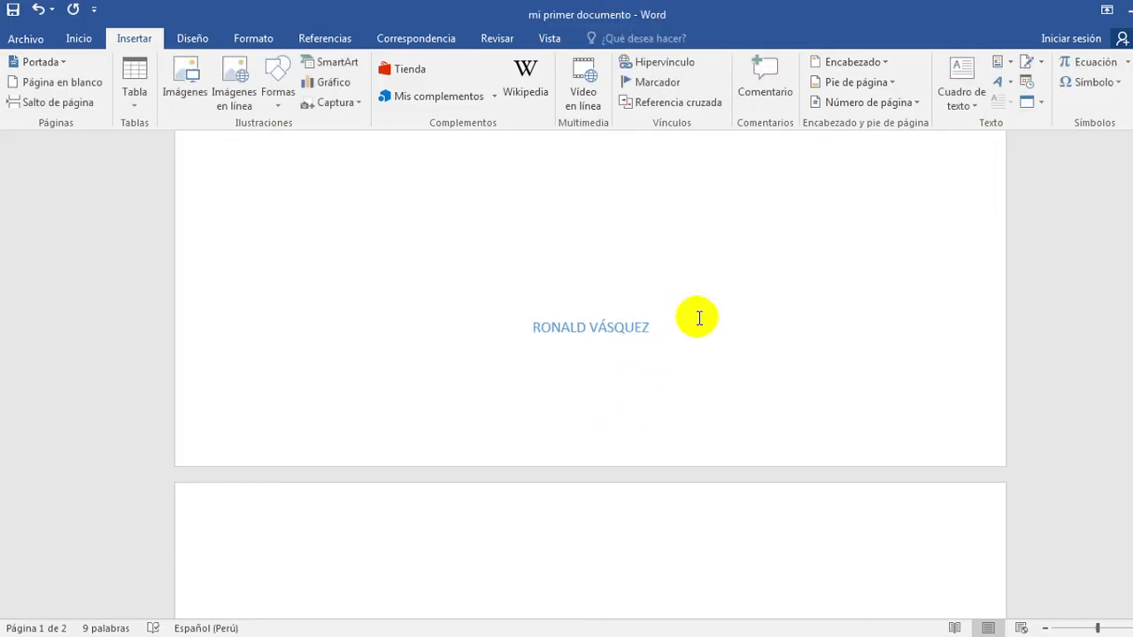
scroll(696, 316, down, 1)
scroll(695, 316, down, 2)
scroll(697, 316, down, 3)
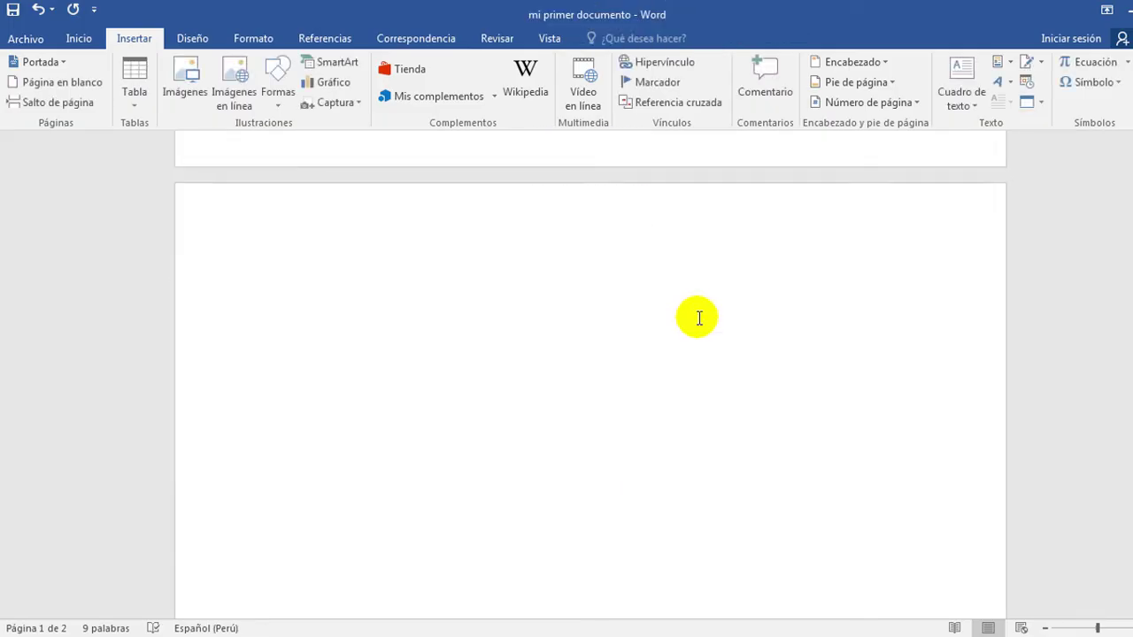
click(607, 412)
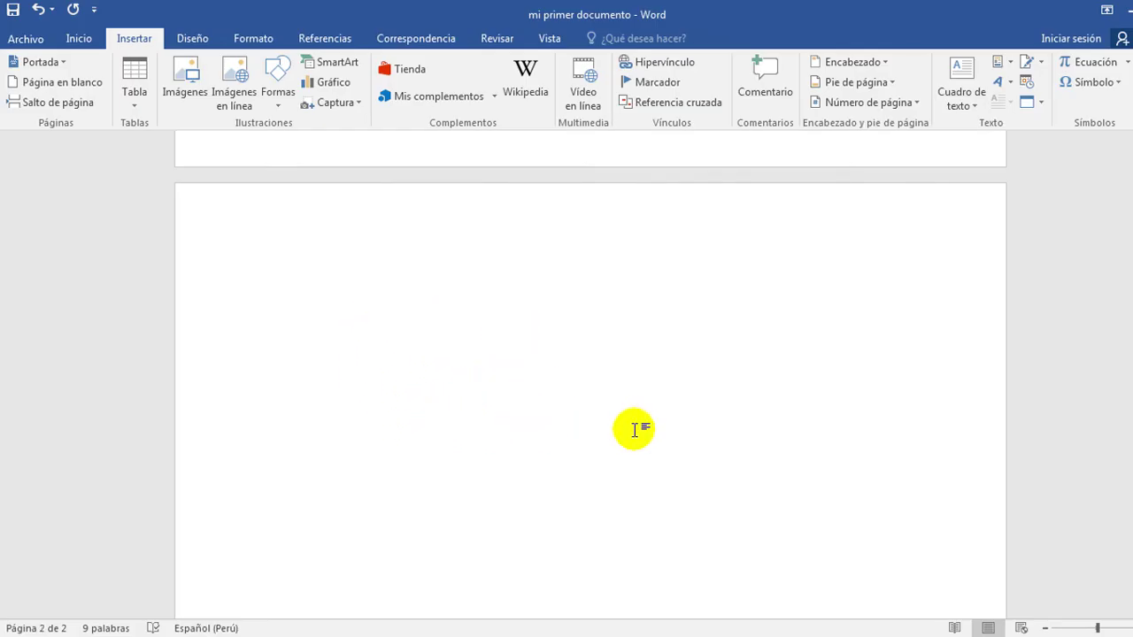
scroll(329, 301, up, 1)
click(358, 359)
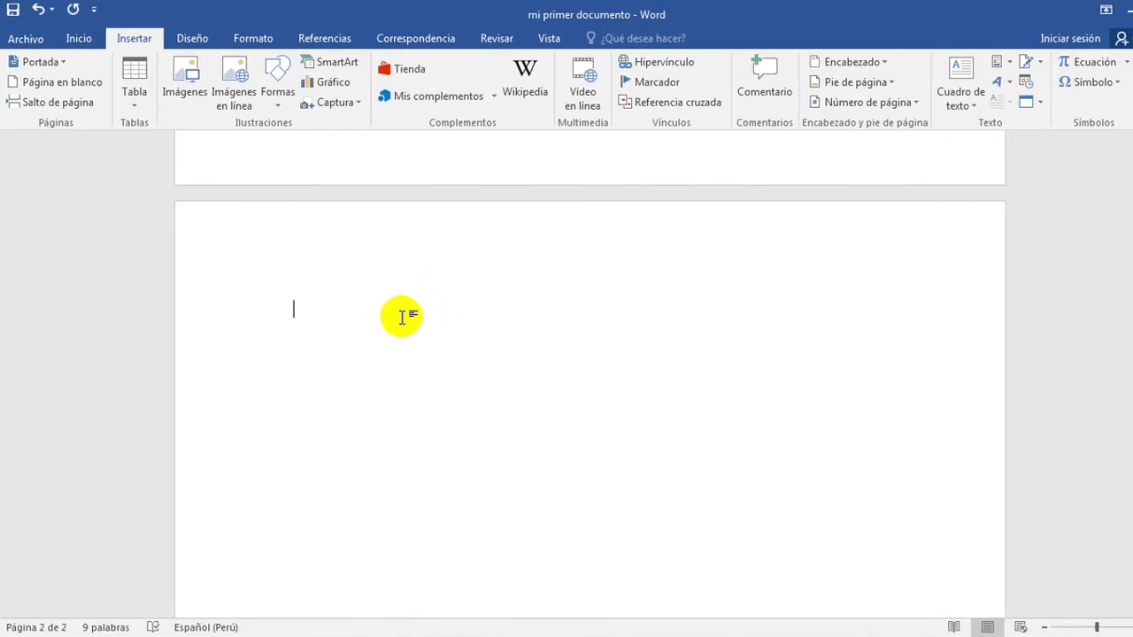
Step: Type 'Curso Basico de Microsoft Word' on page 2 and put the cursor in 'Basico'
text(c)
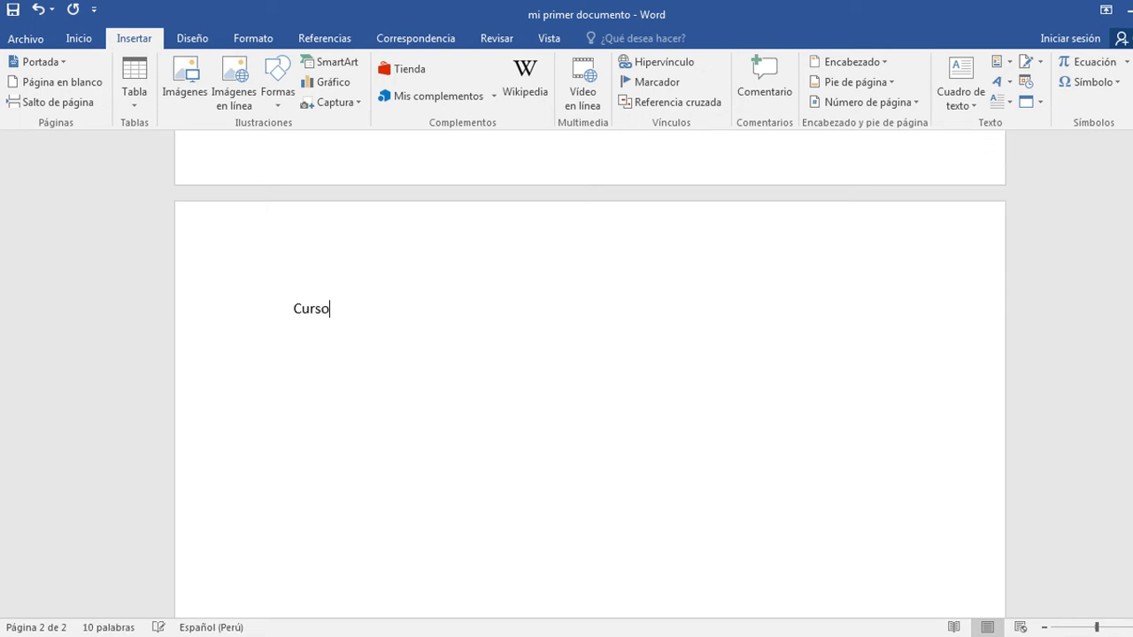
text(Basico de)
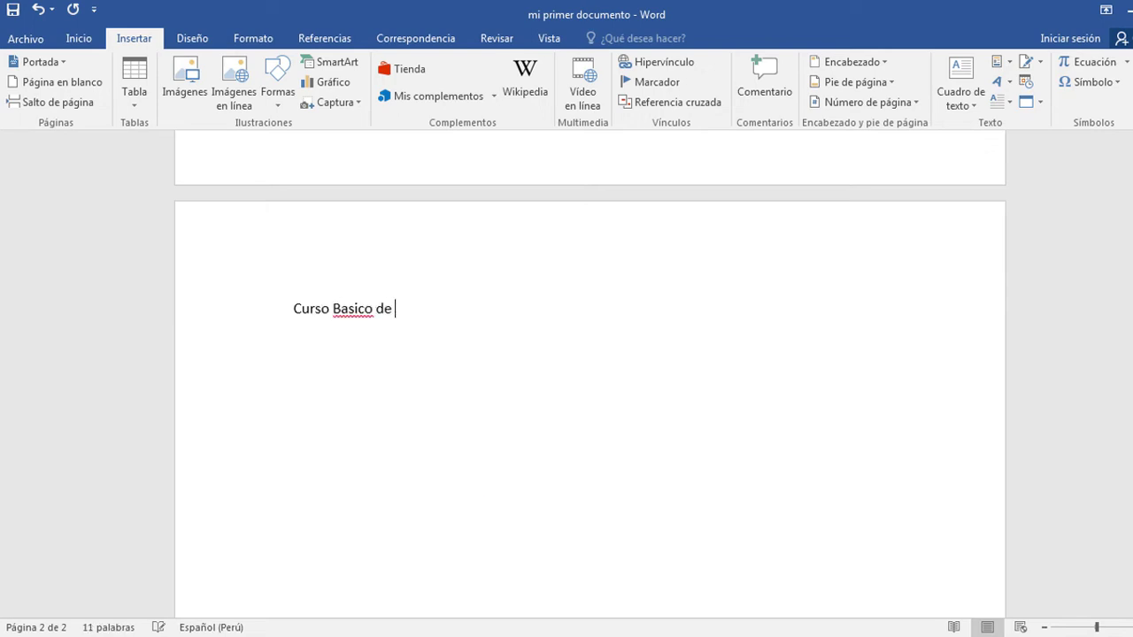
text(osoft Word)
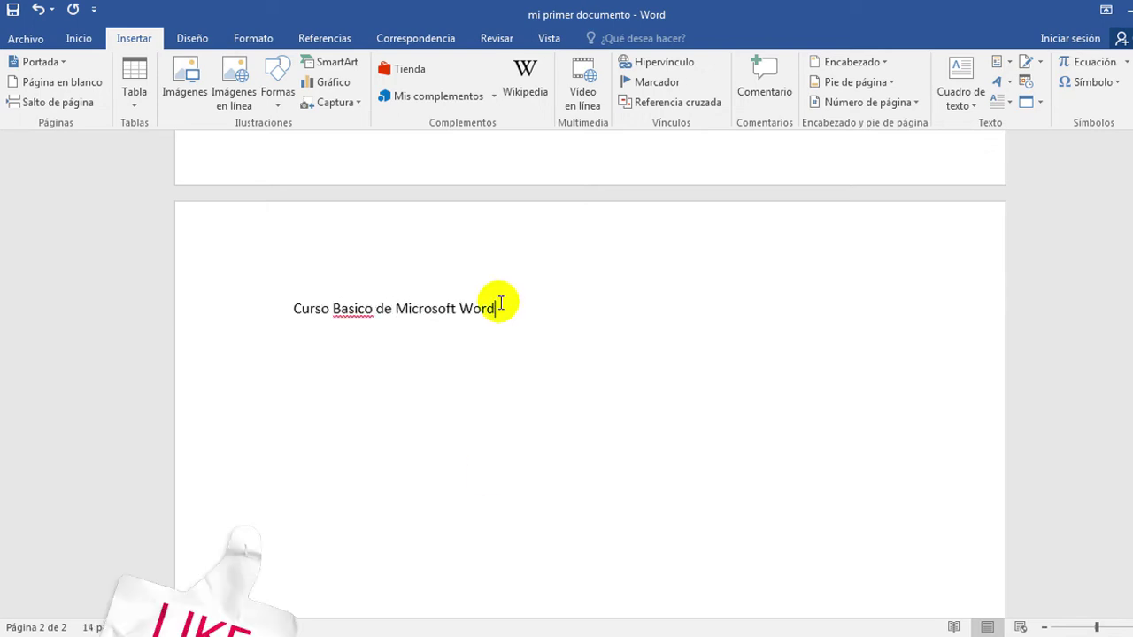
click(393, 308)
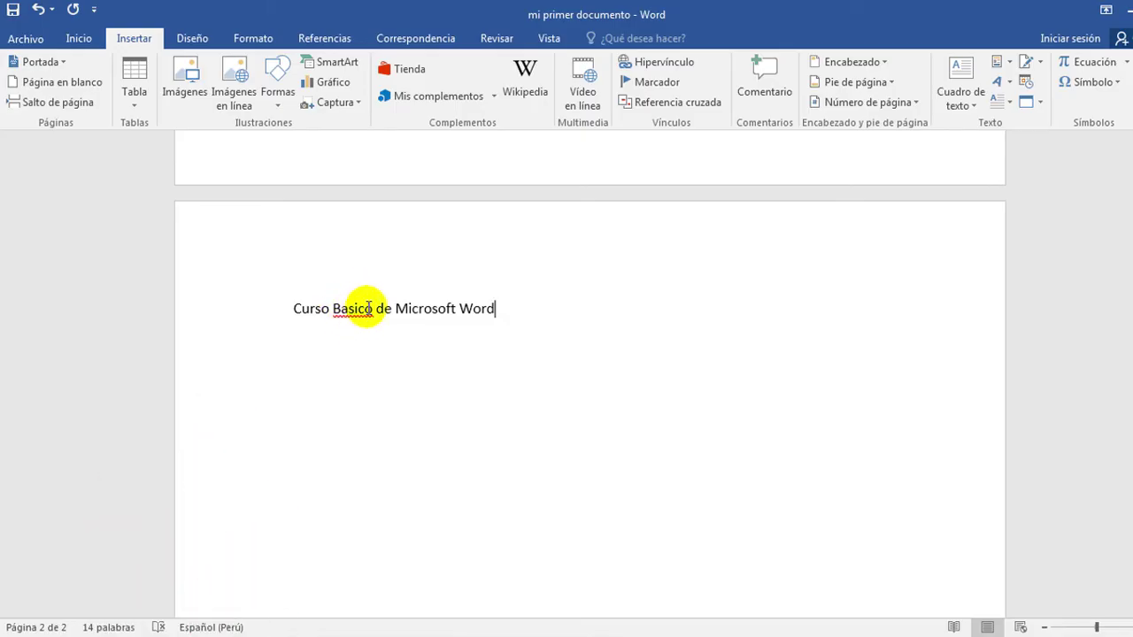
click(354, 307)
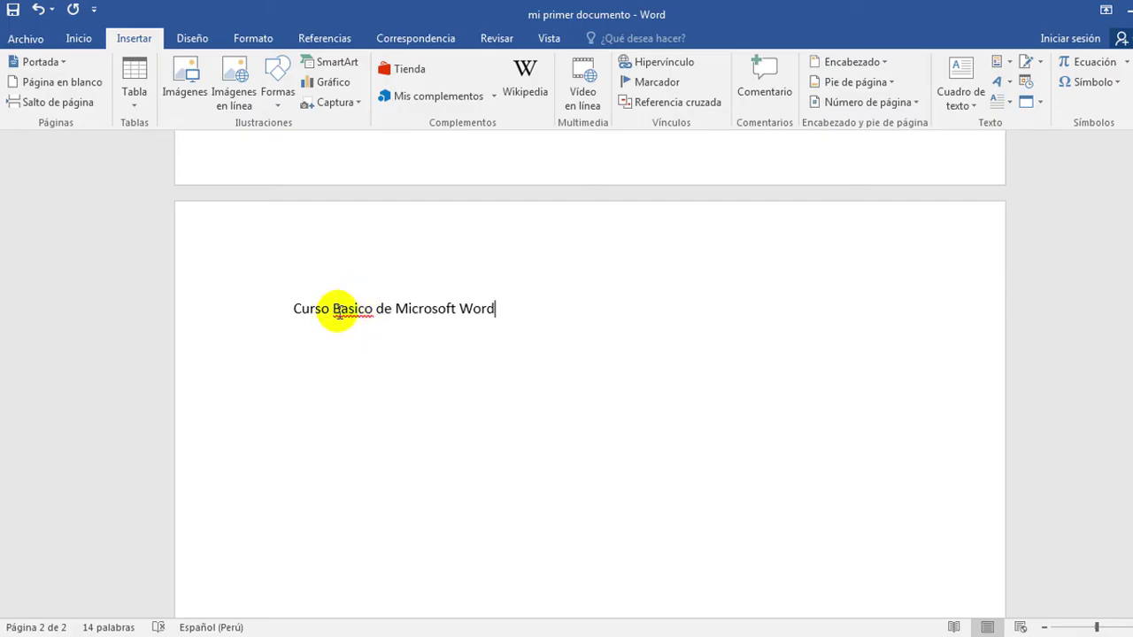
Step: Replace 'Basico' with the spelling suggestion 'Básico' and add a new line after the title
right_click(354, 309)
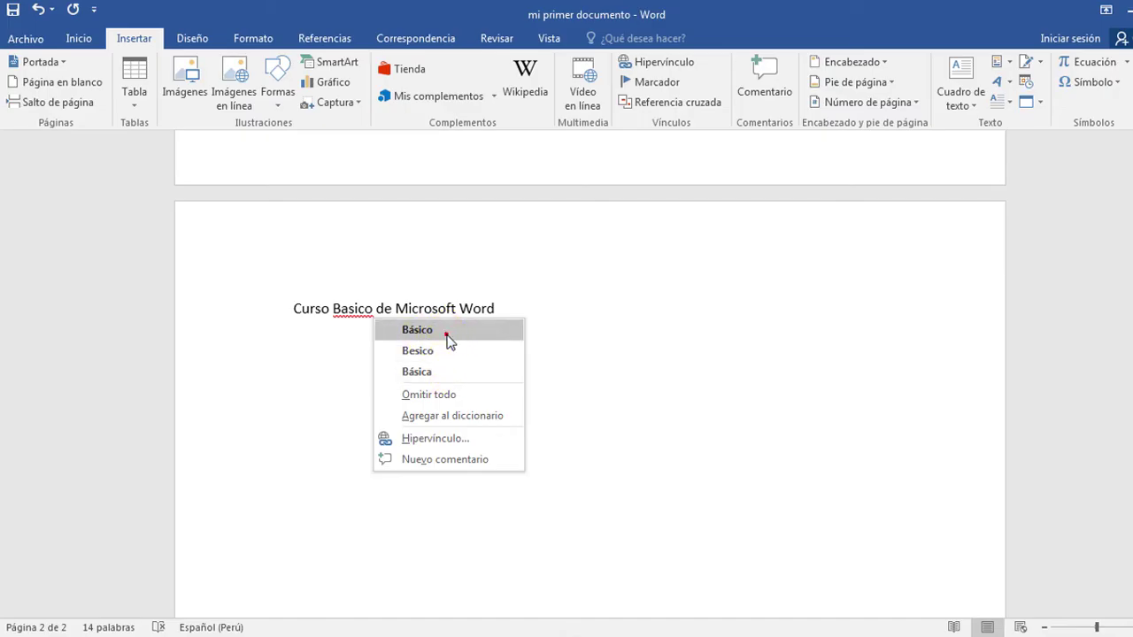
click(435, 334)
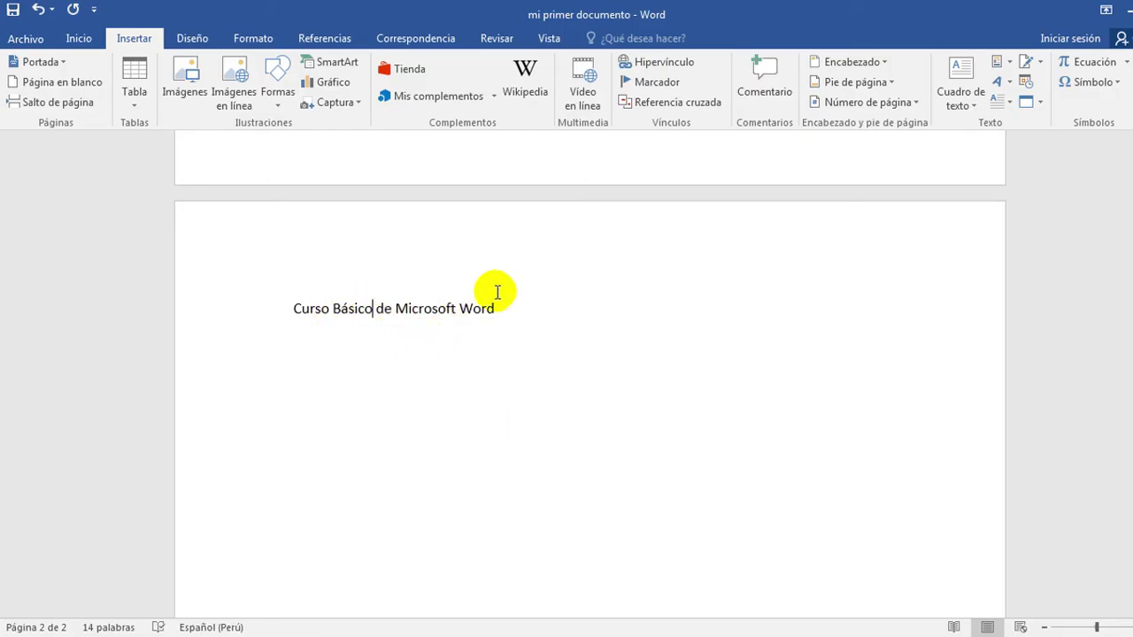
click(529, 306)
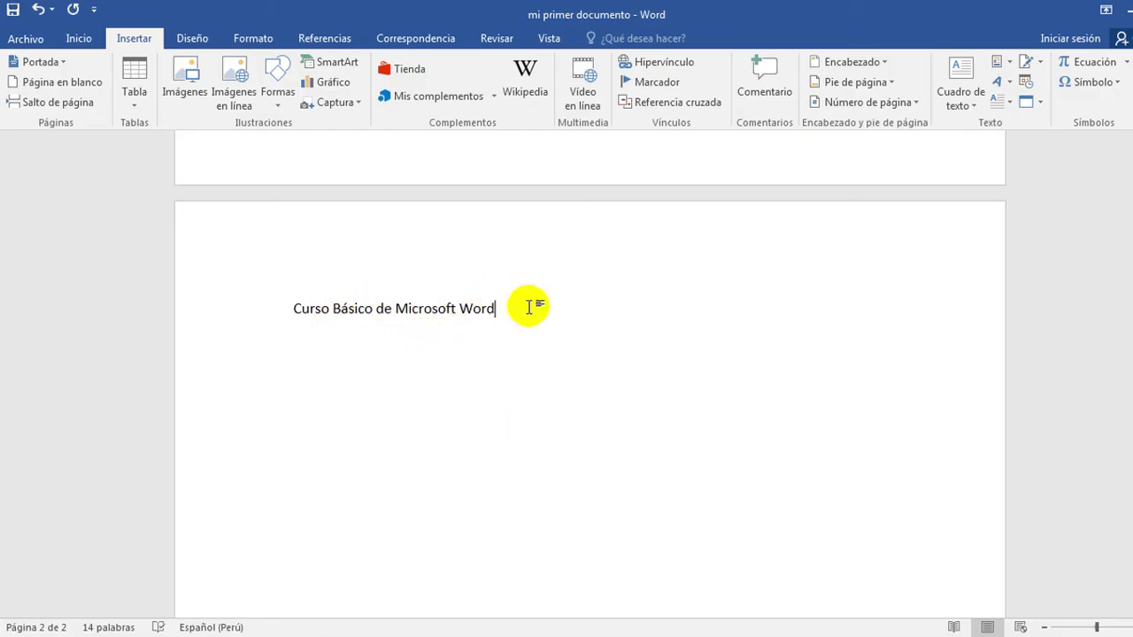
key(Return)
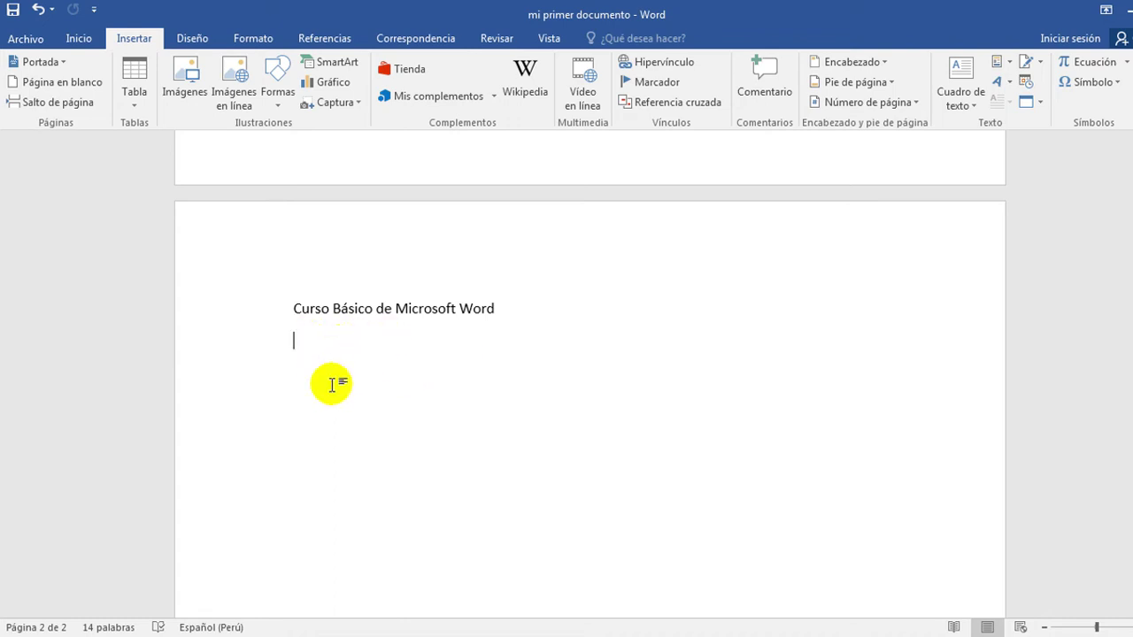
Step: Paste the two course-description paragraphs below the title and zoom in three steps
text(Aprenda a manejar Microsoft Word 2016. Con este curso completo podrás realizar todo tipo de trabajos como cartas, tablas, inserción de imágenes e incluso combinación de correspondencia el cual se considera un tema avanzado. Si no tienes experiencia en computación, le recomiendo iniciar con este curso el cual usamos el programa más básico del paquete de ofimática, después de este te podrás aventurar al curso de Excel o PowerPoint.)
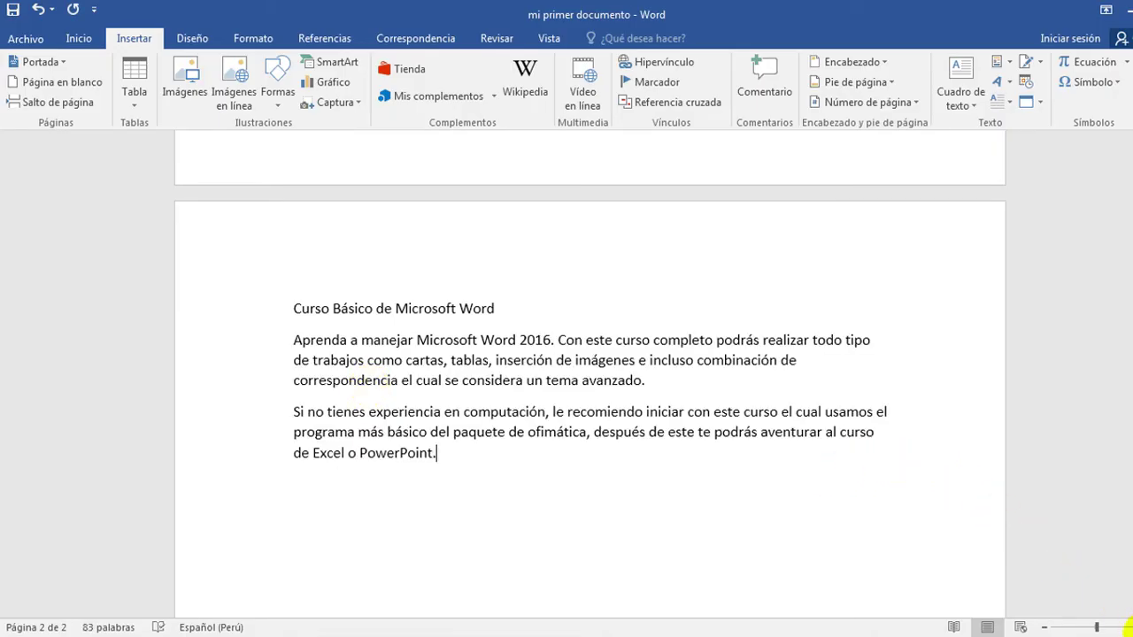
click(1125, 625)
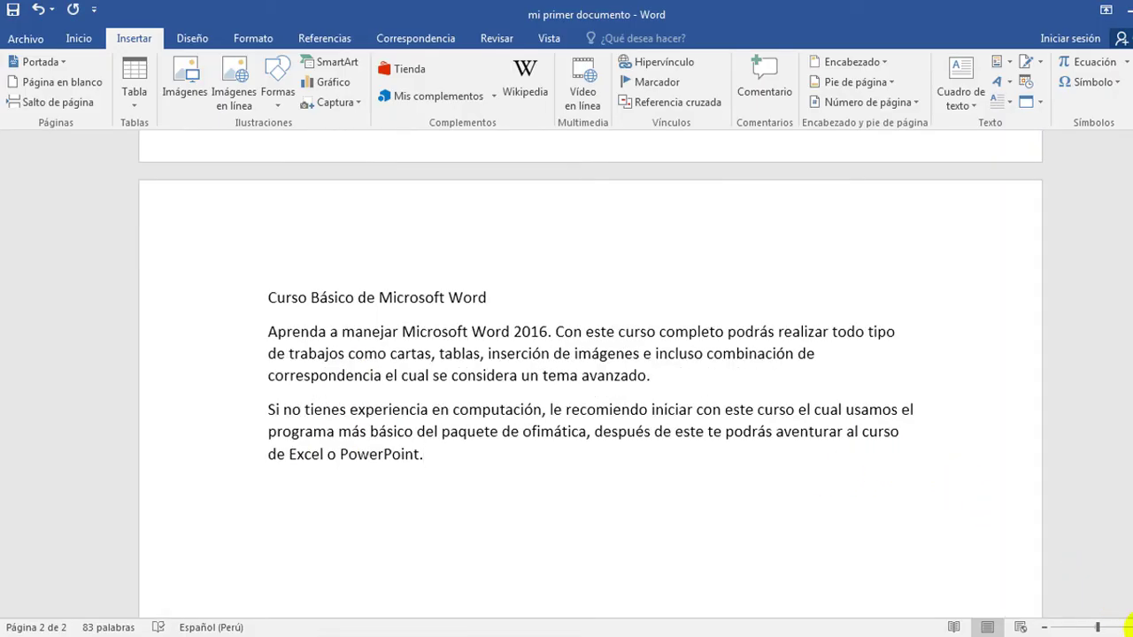
click(1126, 626)
click(1125, 626)
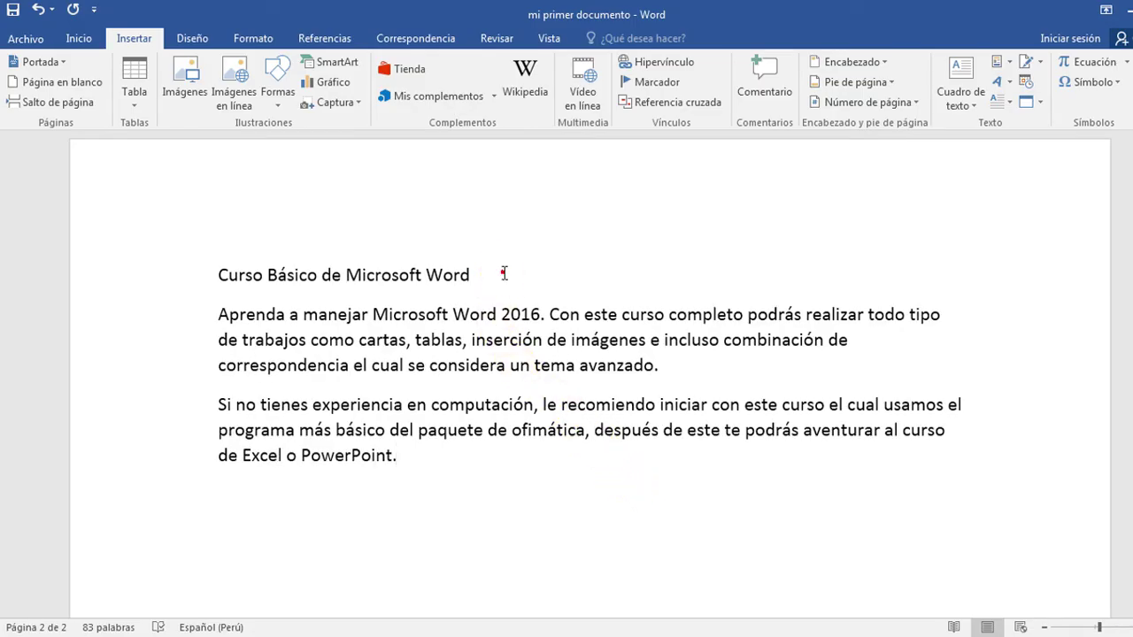
Step: Apply the Título 1 style to the 'Curso Básico de Microsoft Word' title
drag(501, 273, 221, 274)
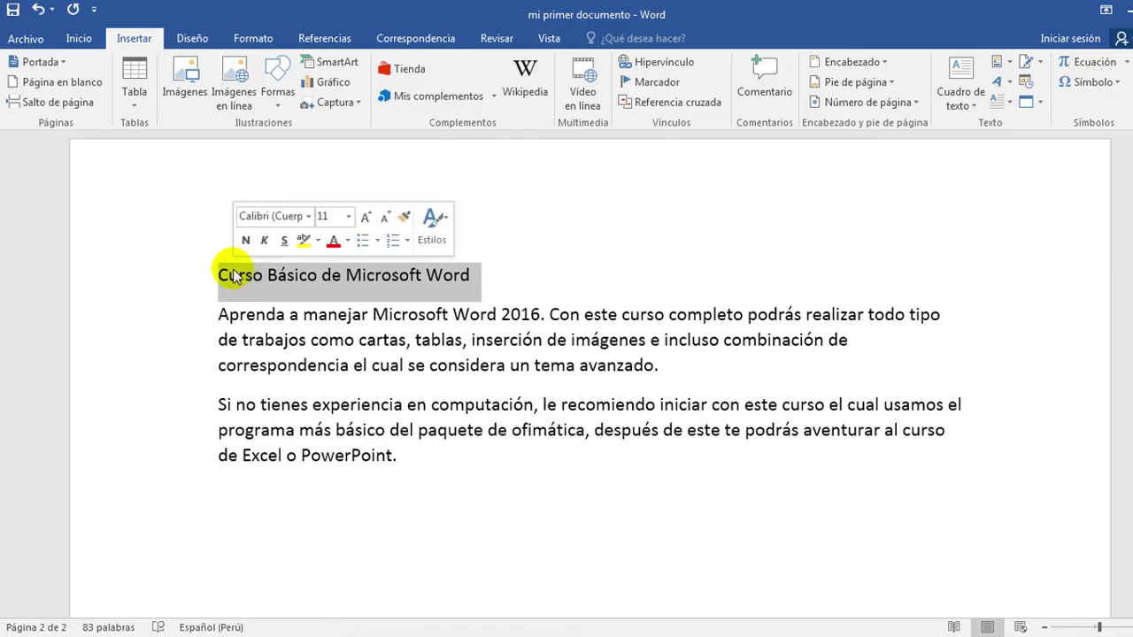
click(79, 39)
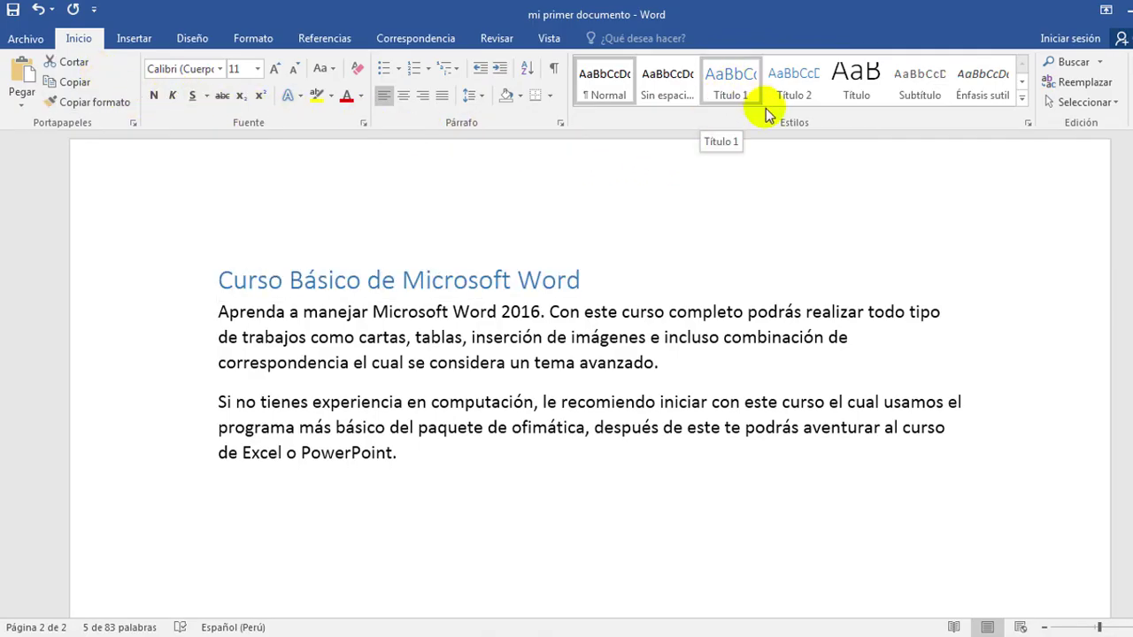
click(1022, 98)
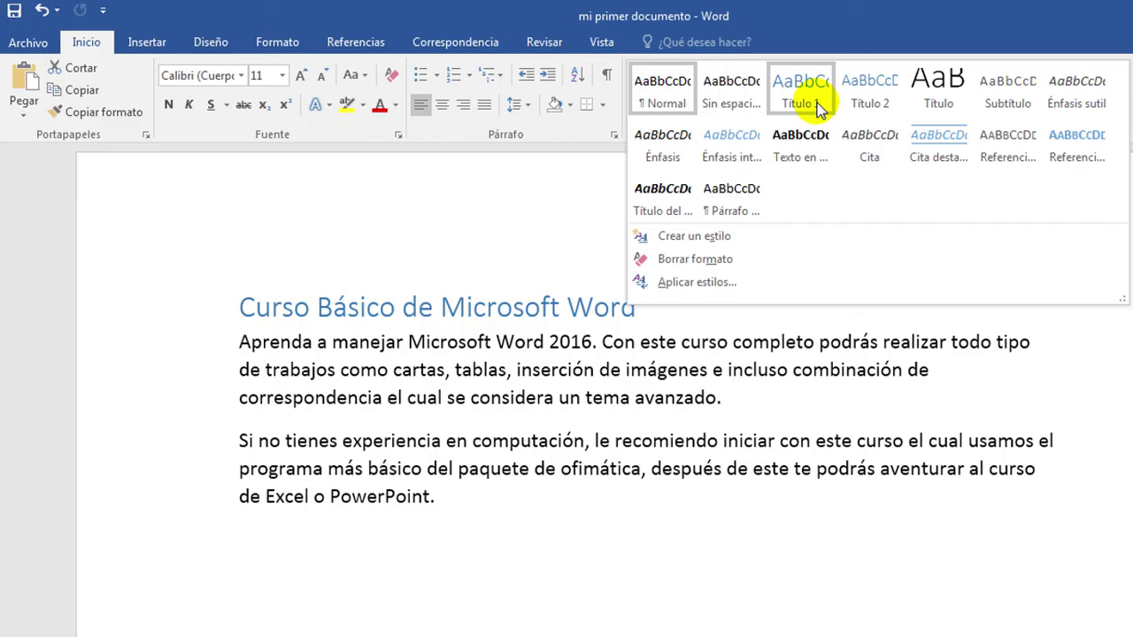
click(816, 104)
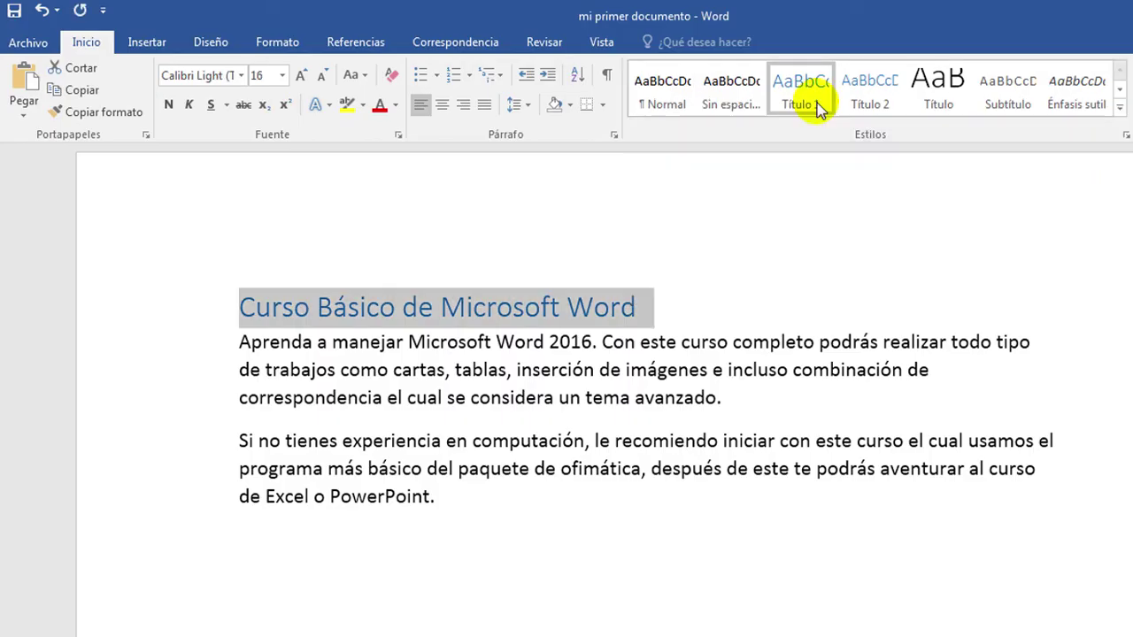
click(670, 305)
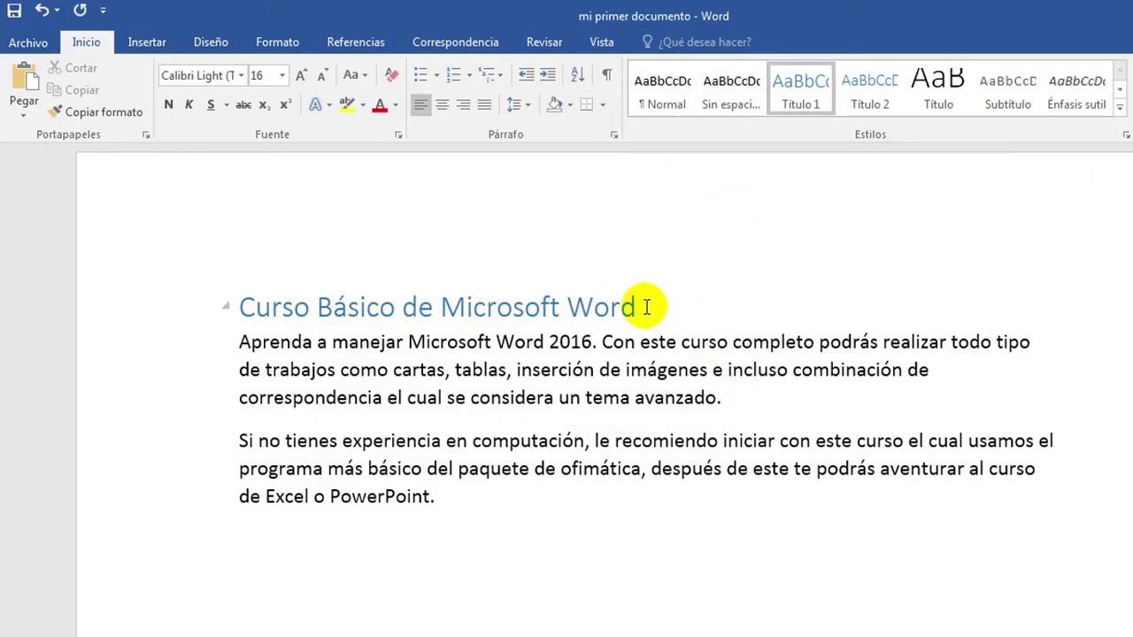
mouse_move(436, 307)
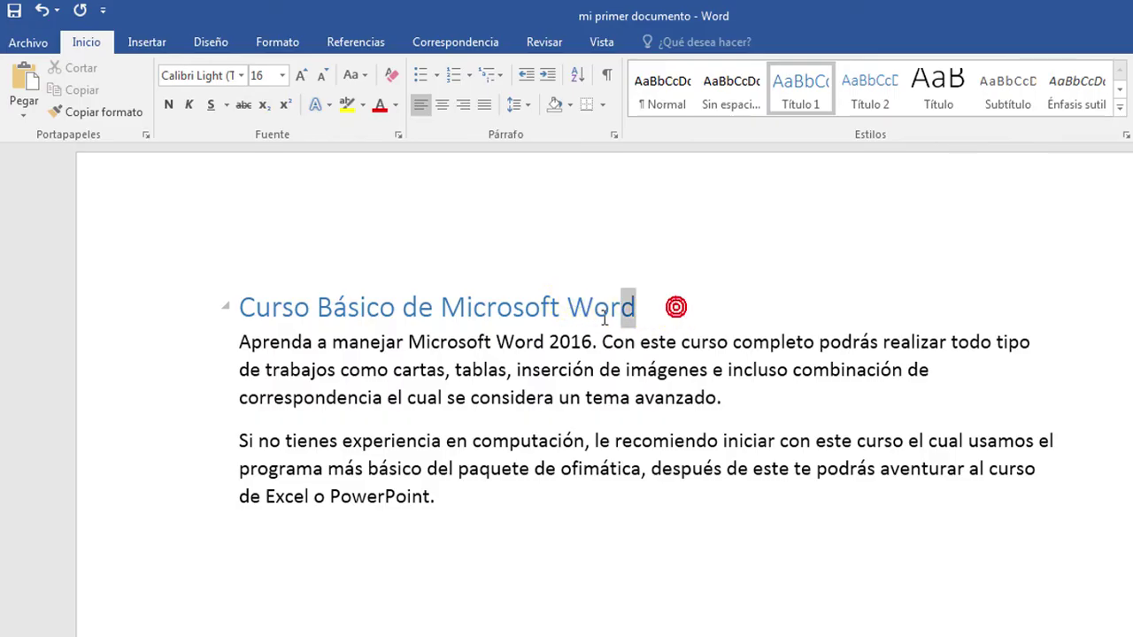
Step: Set the 'Curso Básico de Microsoft Word' heading's font colour to red from the mini toolbar
mouse_move(674, 306)
mouse_down()
mouse_move(301, 336)
mouse_move(228, 306)
mouse_up()
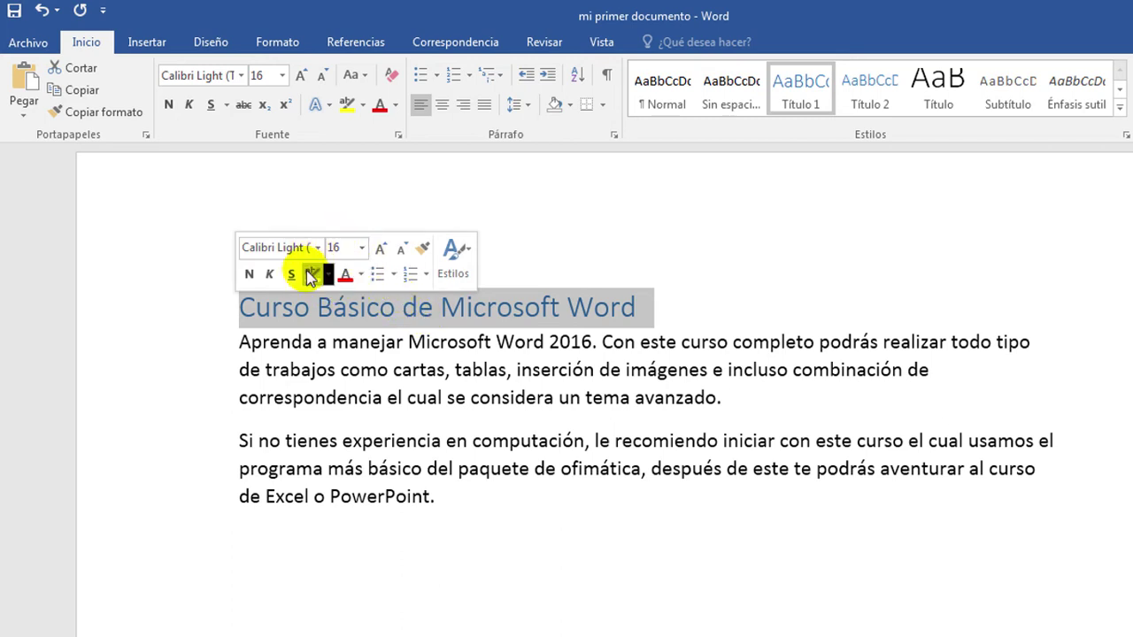
click(362, 275)
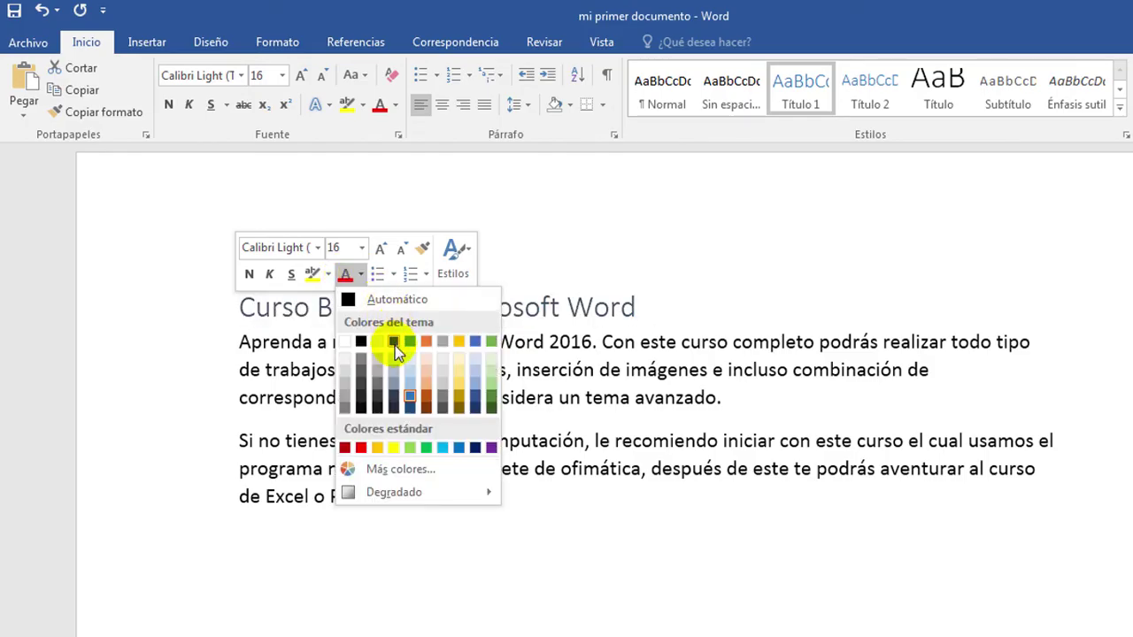
click(360, 449)
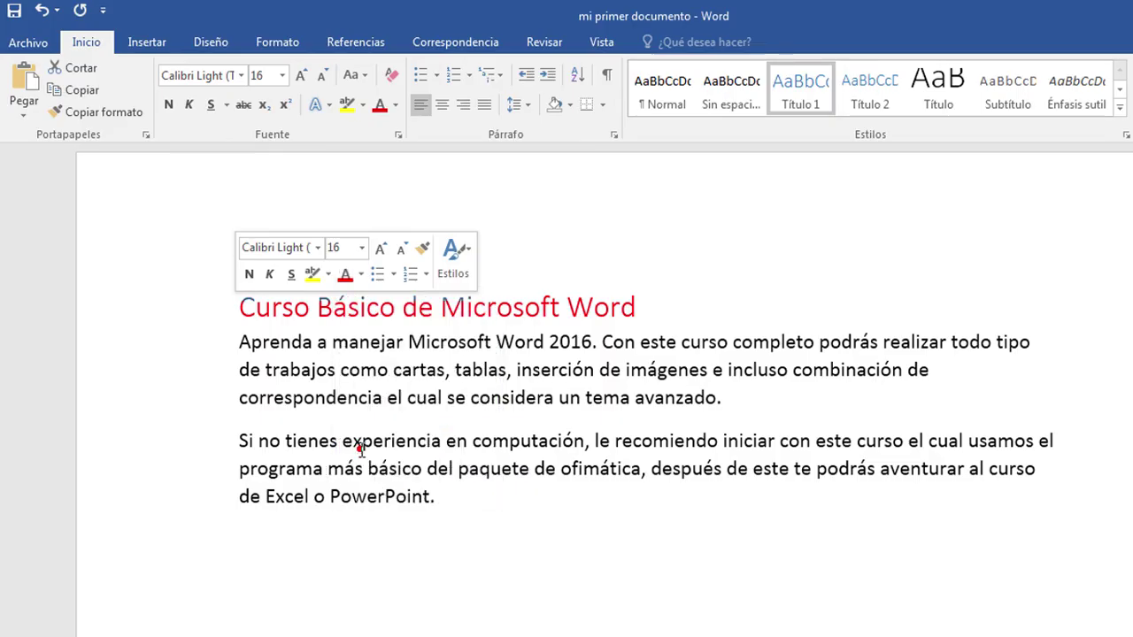
click(1064, 288)
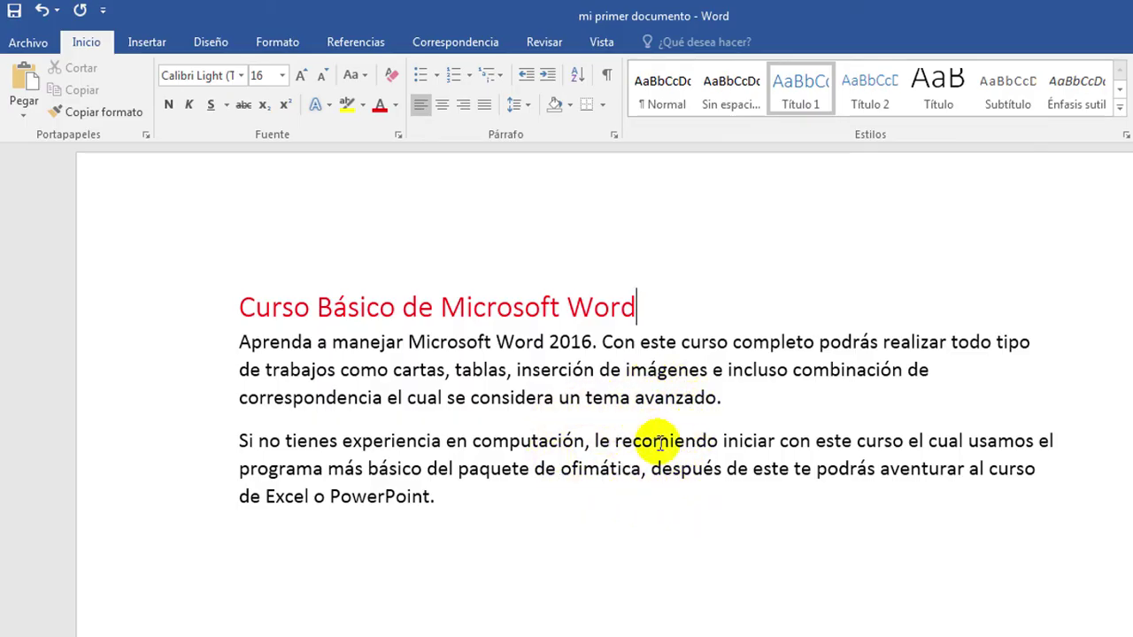
Step: Change both description paragraphs to the Century Gothic font
drag(498, 506, 234, 355)
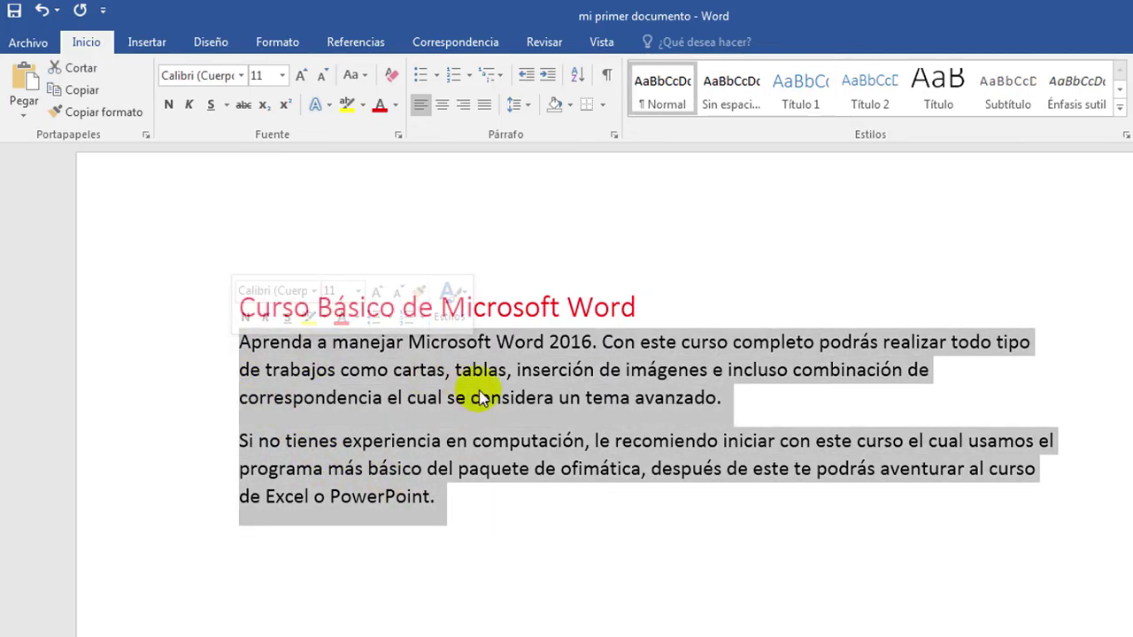
click(243, 75)
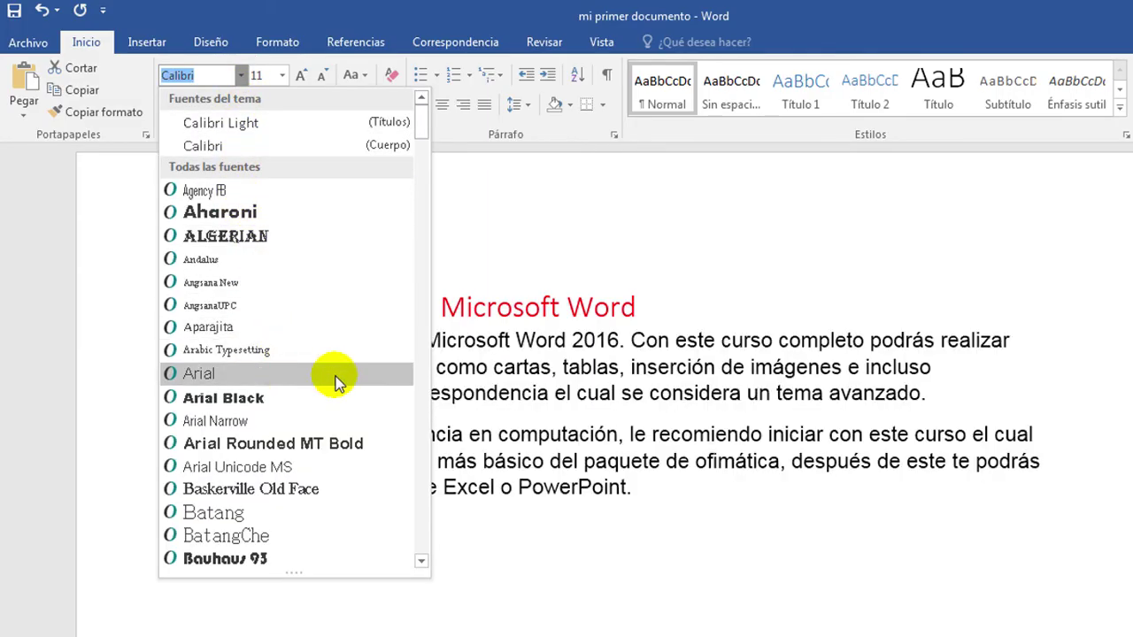
scroll(335, 376, down, 2)
scroll(336, 377, down, 1)
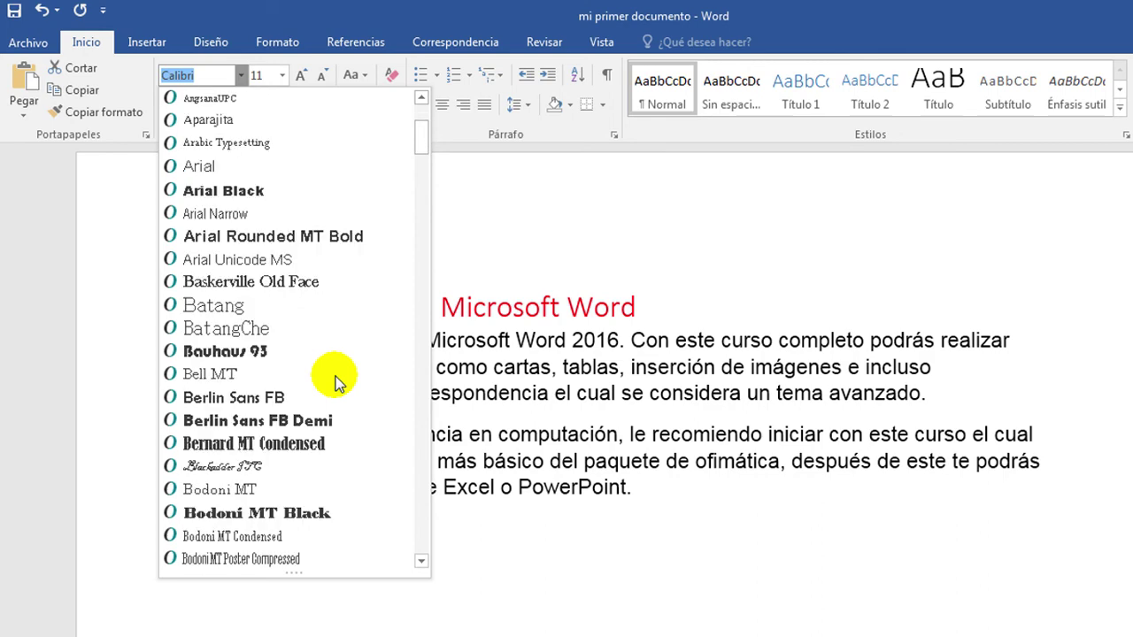
scroll(335, 376, down, 1)
scroll(336, 376, down, 3)
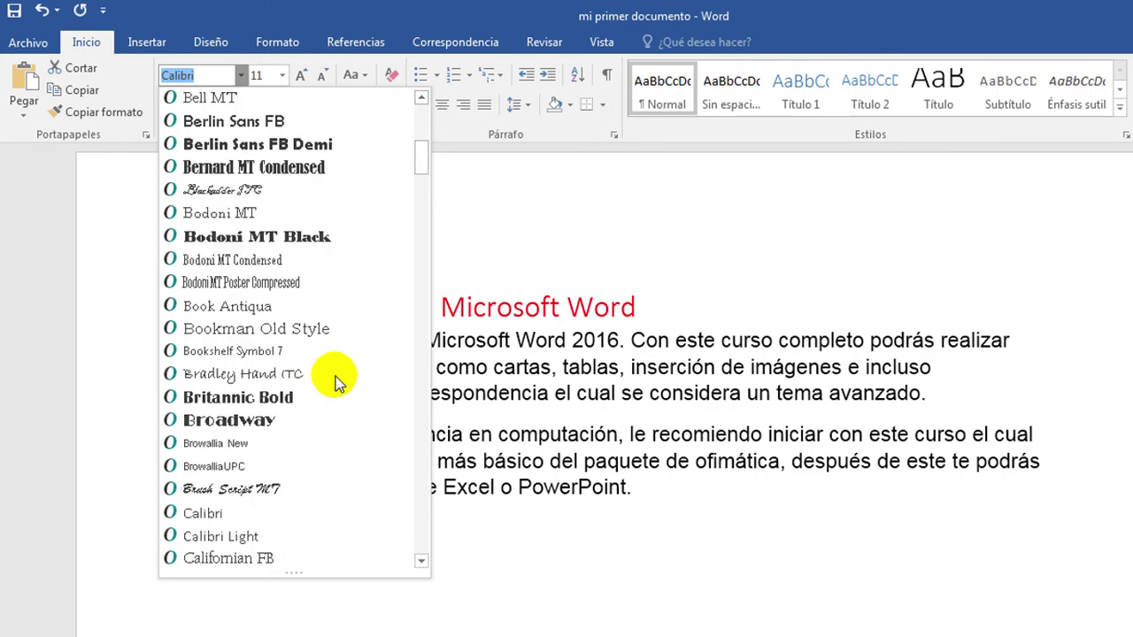
scroll(335, 376, down, 2)
scroll(336, 377, down, 1)
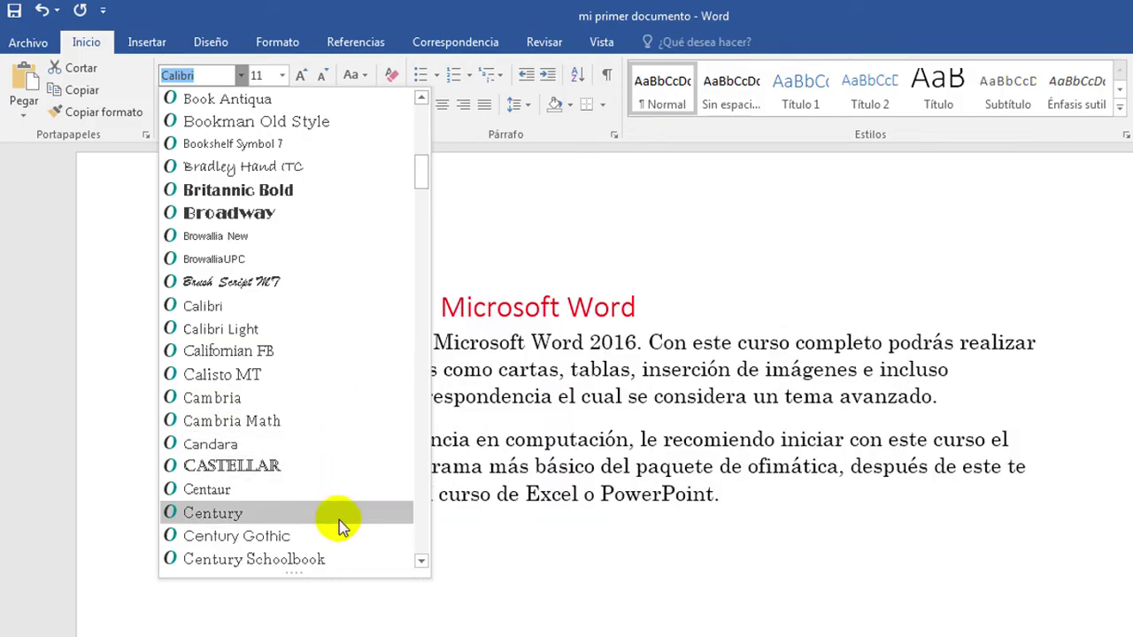
click(268, 536)
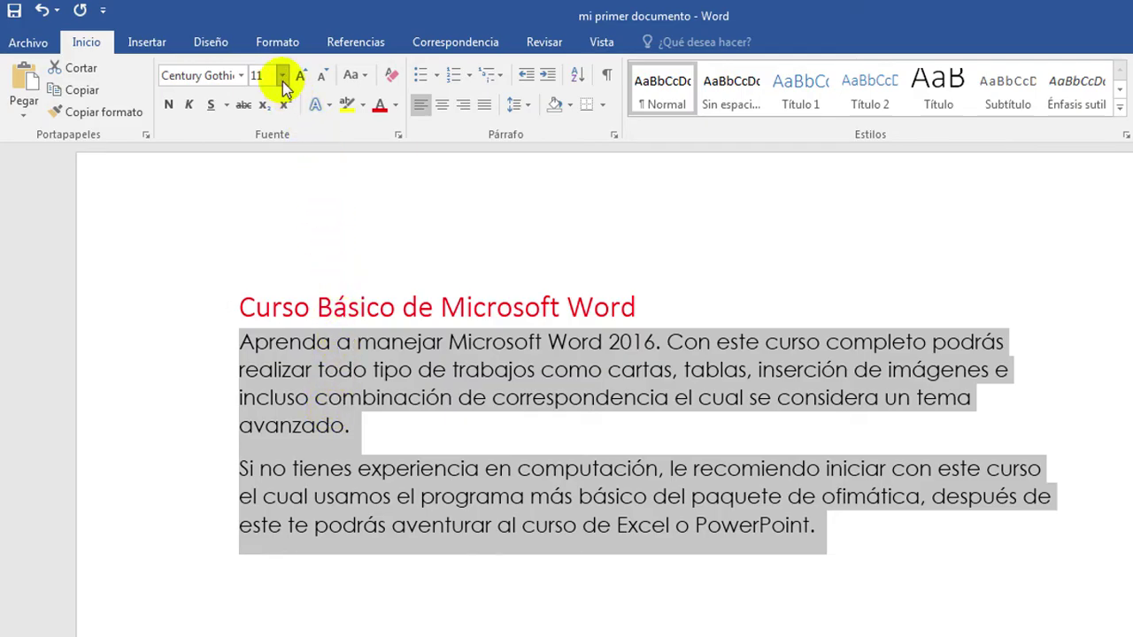
click(831, 524)
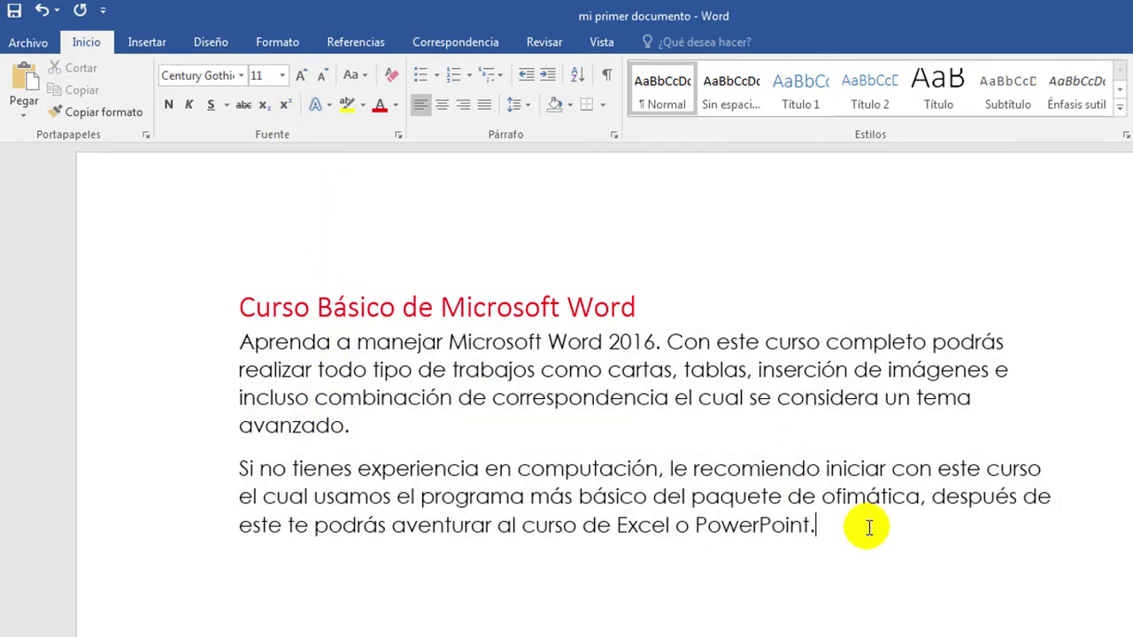
Step: Reselect both body paragraphs and keep their font size at 11
mouse_move(838, 525)
mouse_down()
mouse_move(715, 495)
mouse_move(523, 423)
mouse_move(282, 392)
mouse_move(239, 496)
mouse_up()
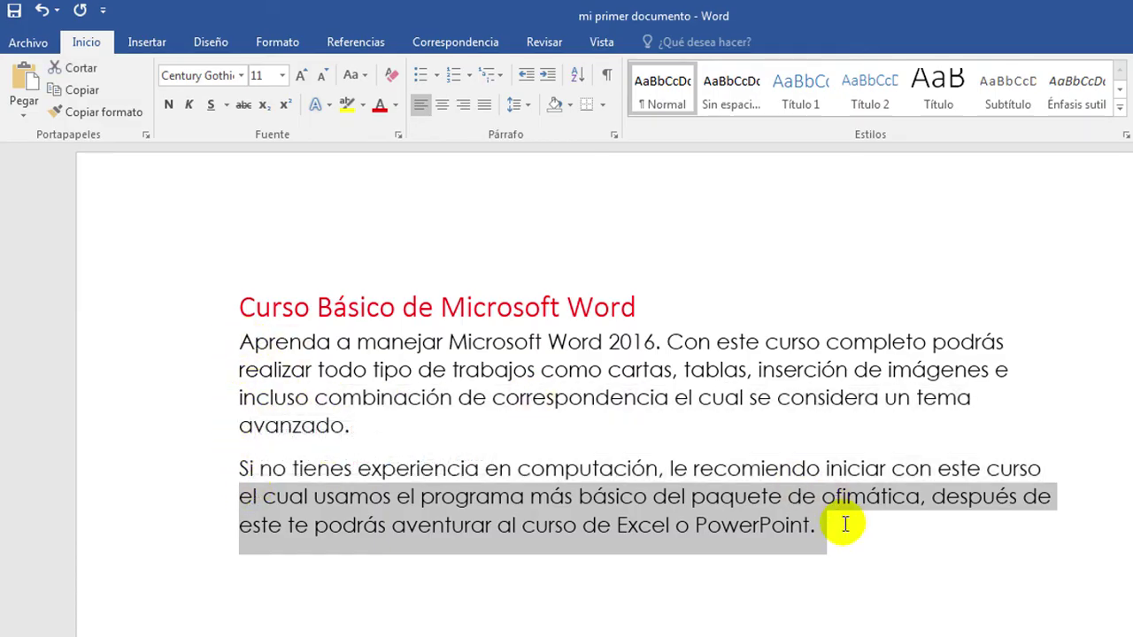
mouse_move(852, 529)
mouse_down()
mouse_move(370, 413)
mouse_move(241, 347)
mouse_up()
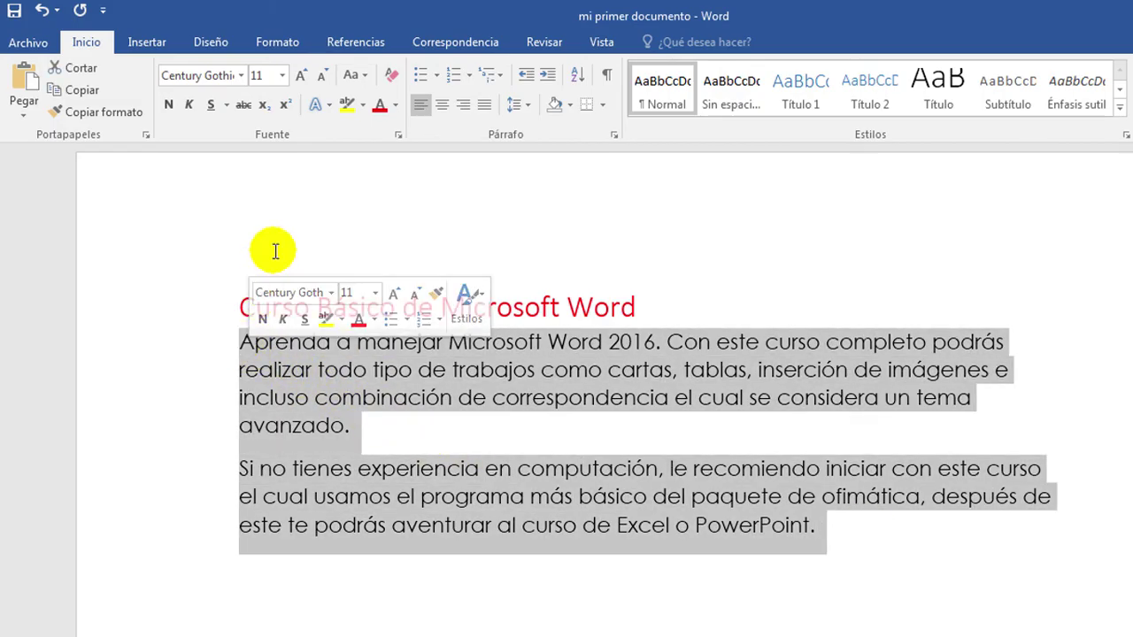
click(282, 79)
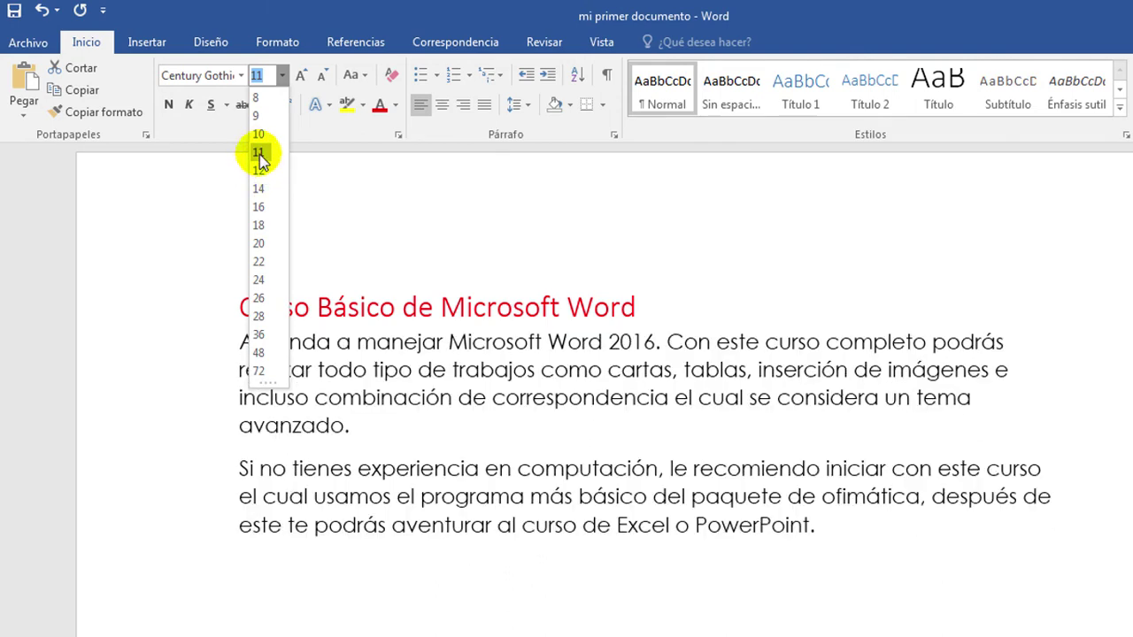
click(259, 152)
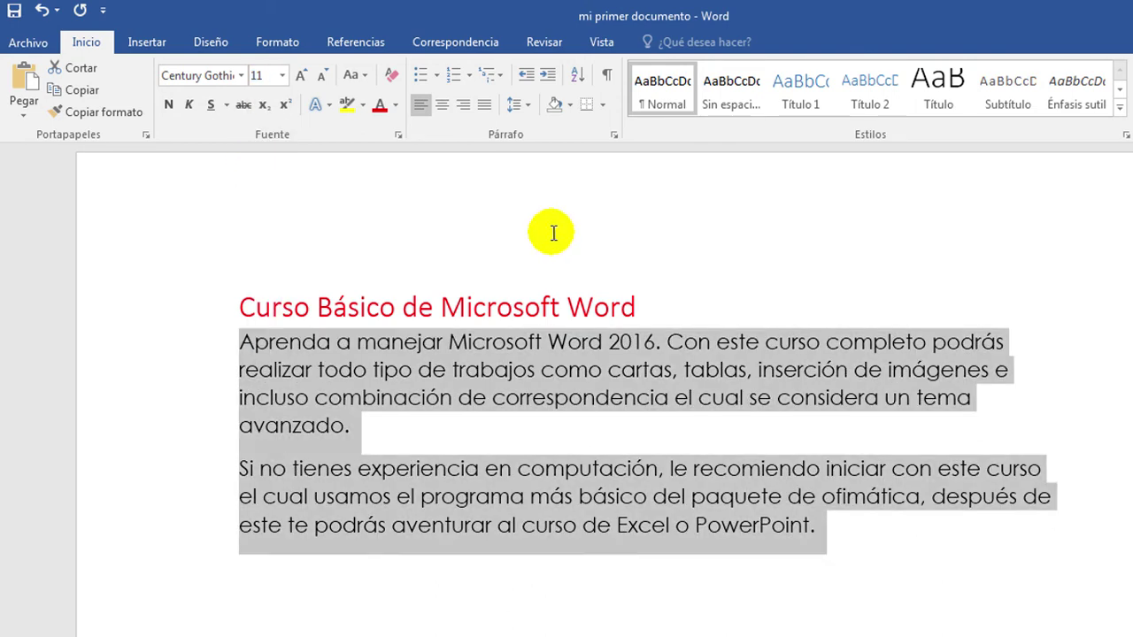
click(1010, 399)
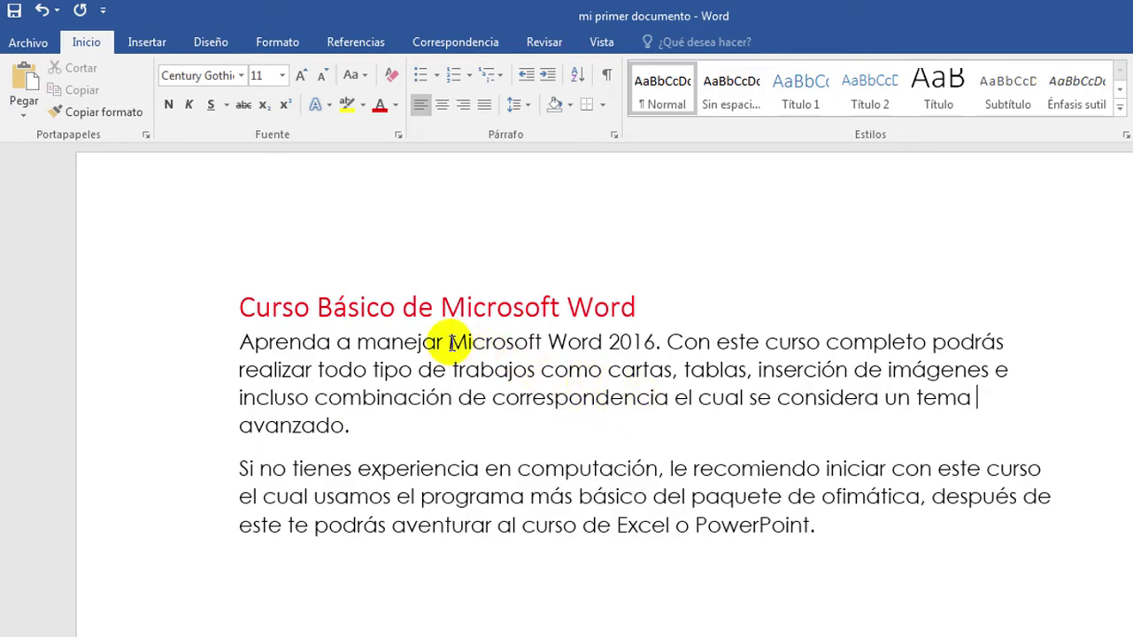
Step: Make the phrase 'Microsoft Word' bold
drag(449, 344, 602, 347)
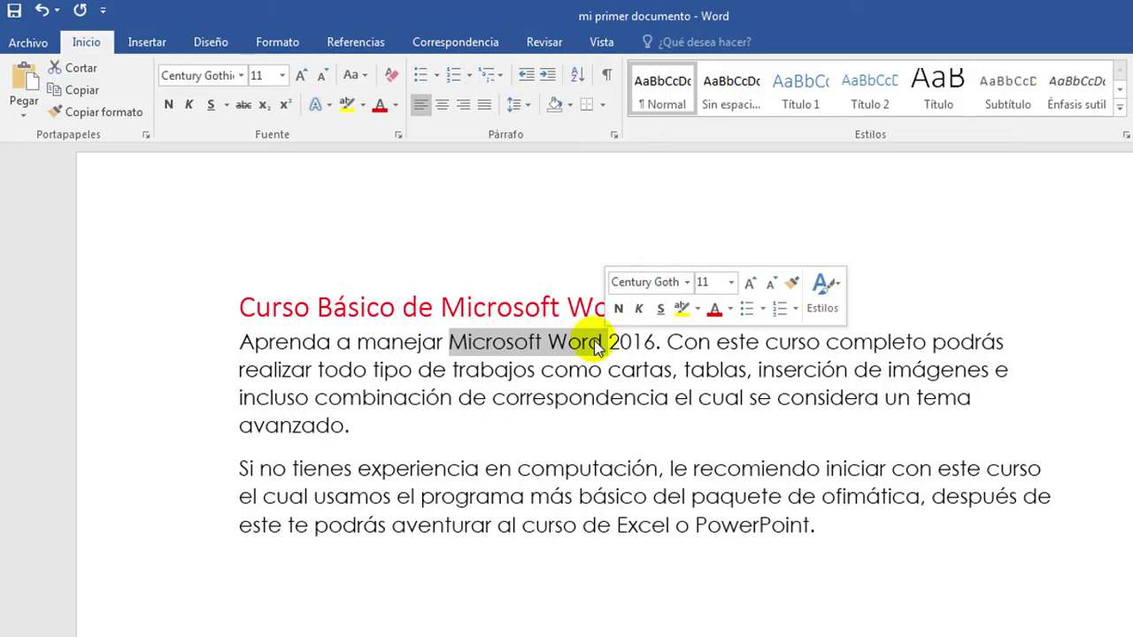
click(170, 106)
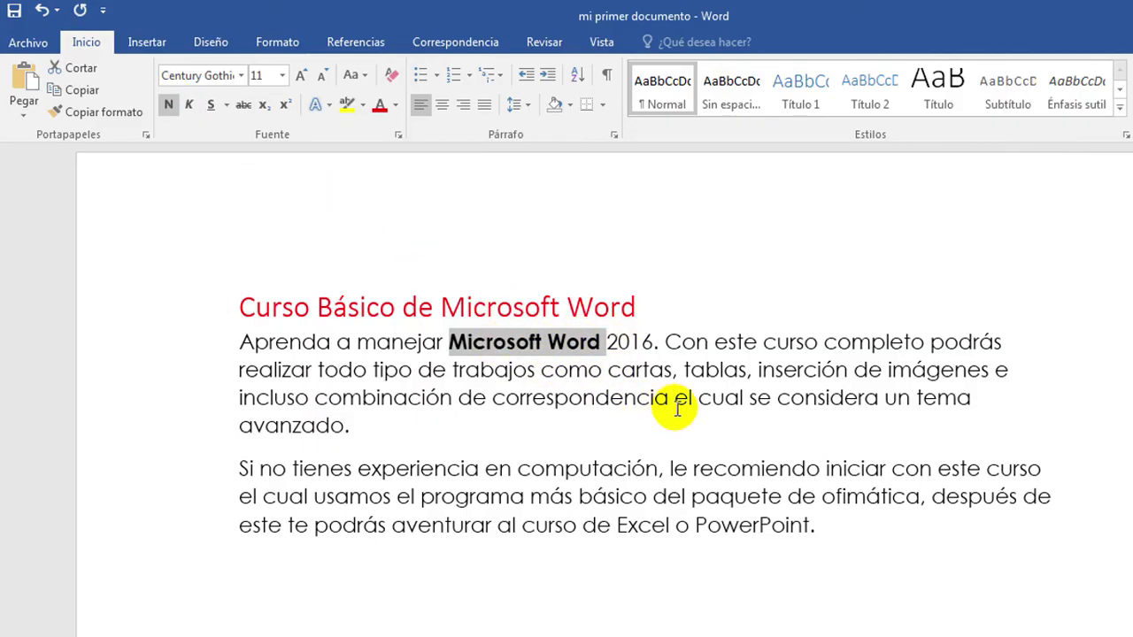
click(690, 494)
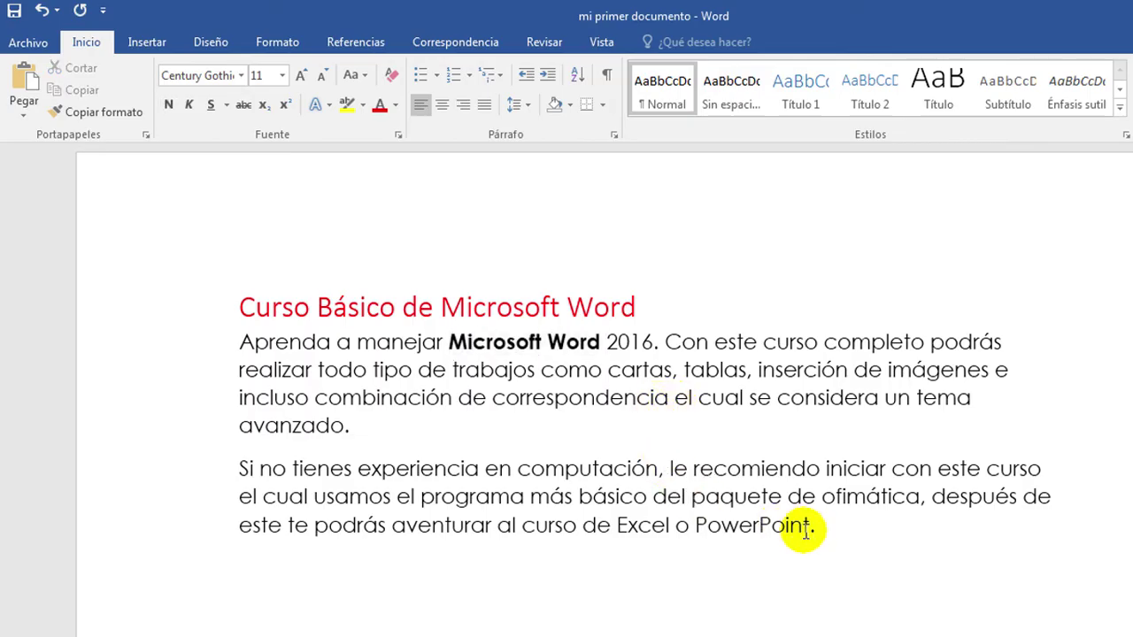
Step: Italicise 'Excel o PowerPoint' and underline the word 'inserción'
drag(777, 525, 636, 527)
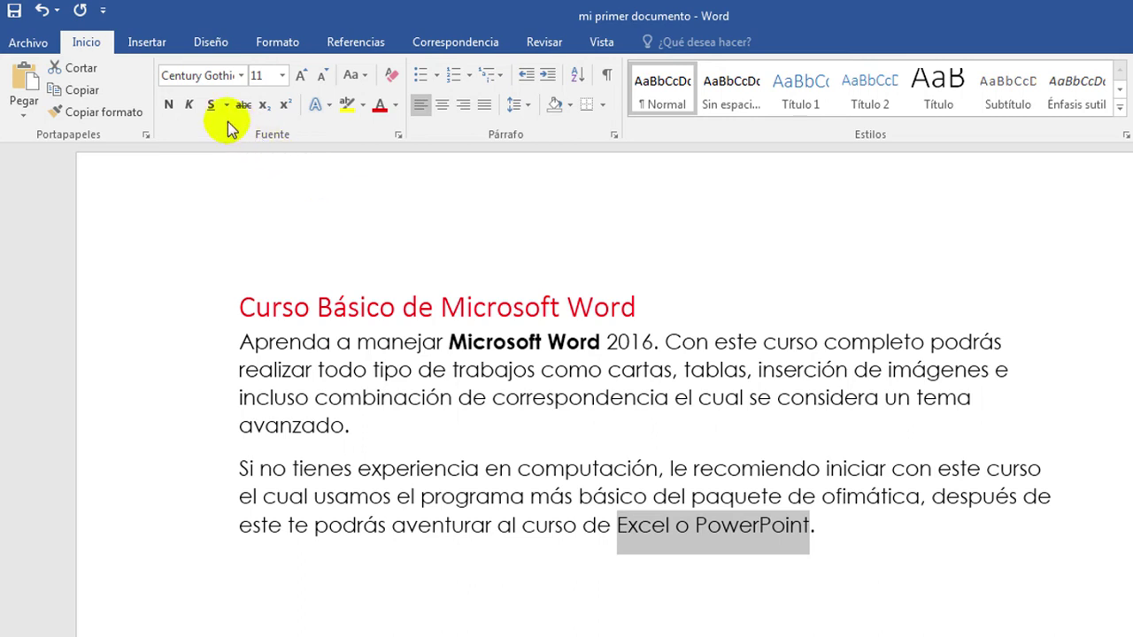
click(189, 105)
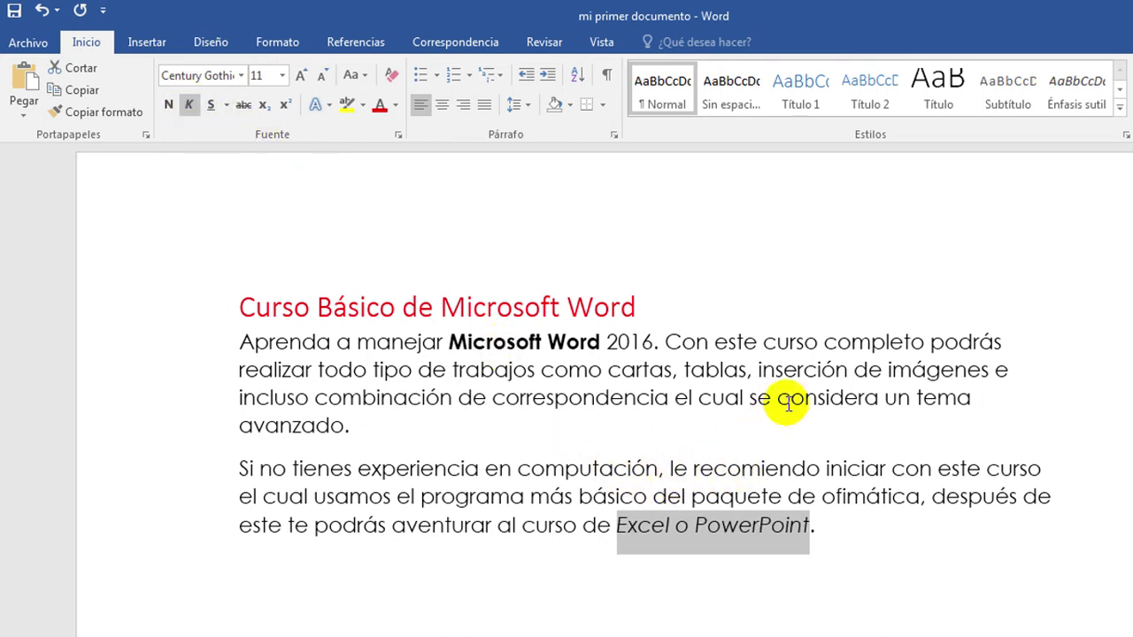
double_click(790, 369)
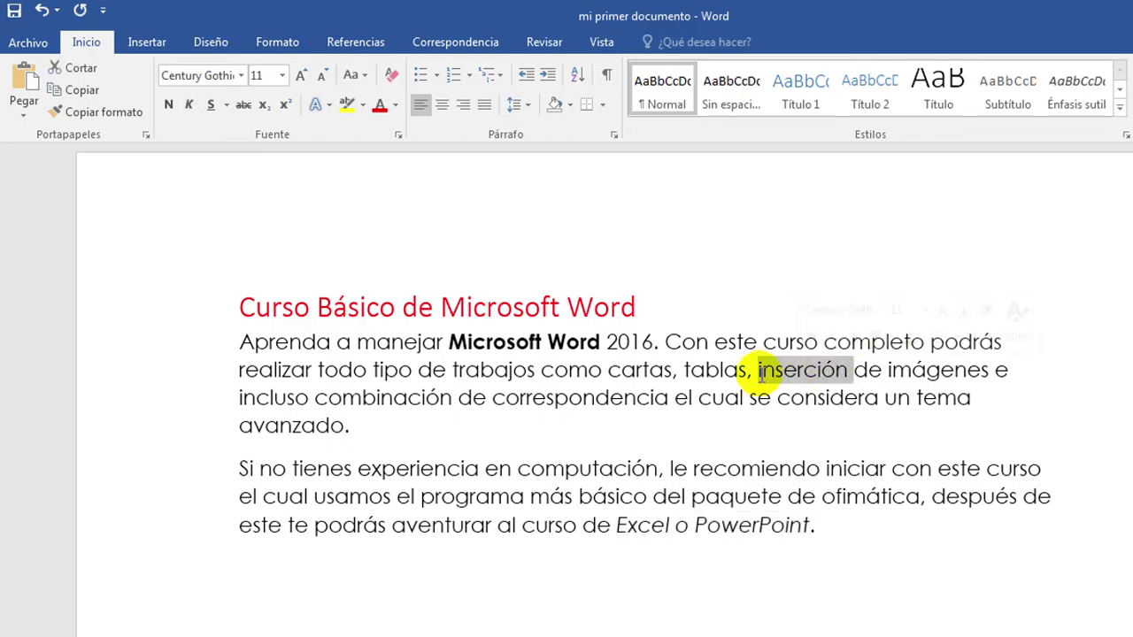
click(211, 111)
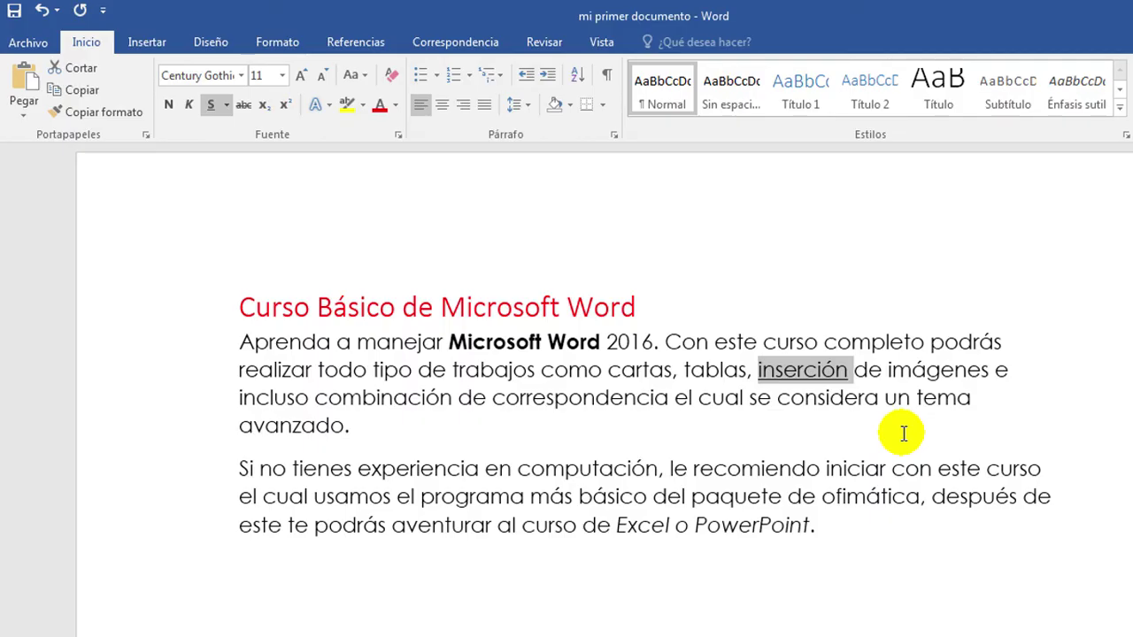
click(974, 538)
Step: Apply Justificar alignment to both selected body paragraphs
mouse_move(879, 528)
mouse_down()
mouse_move(670, 517)
mouse_move(243, 347)
mouse_up()
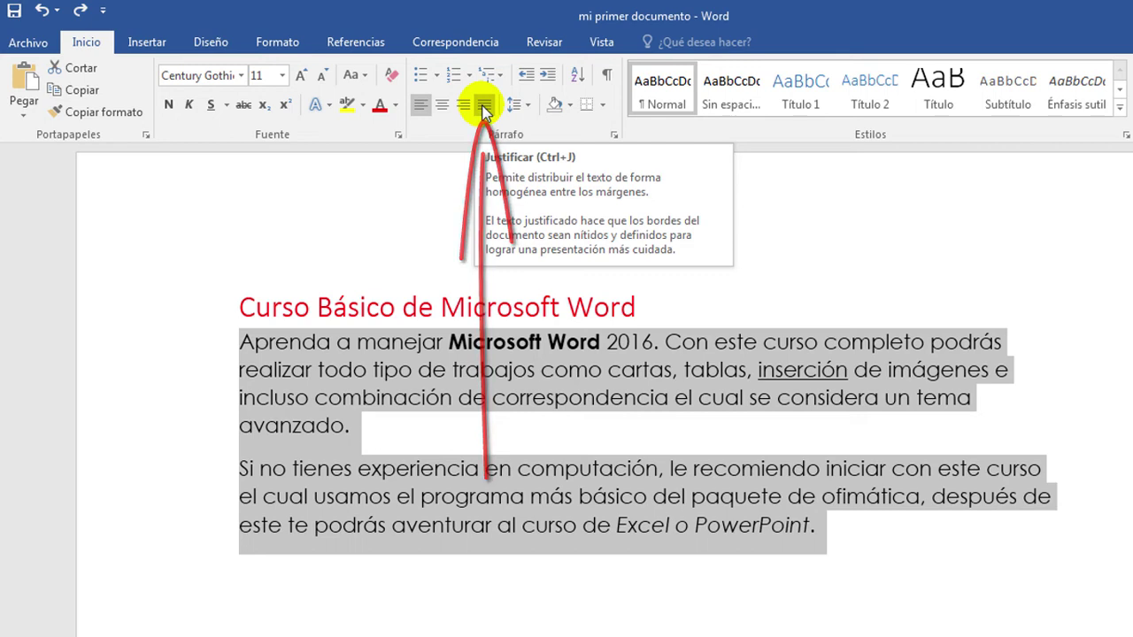
click(484, 106)
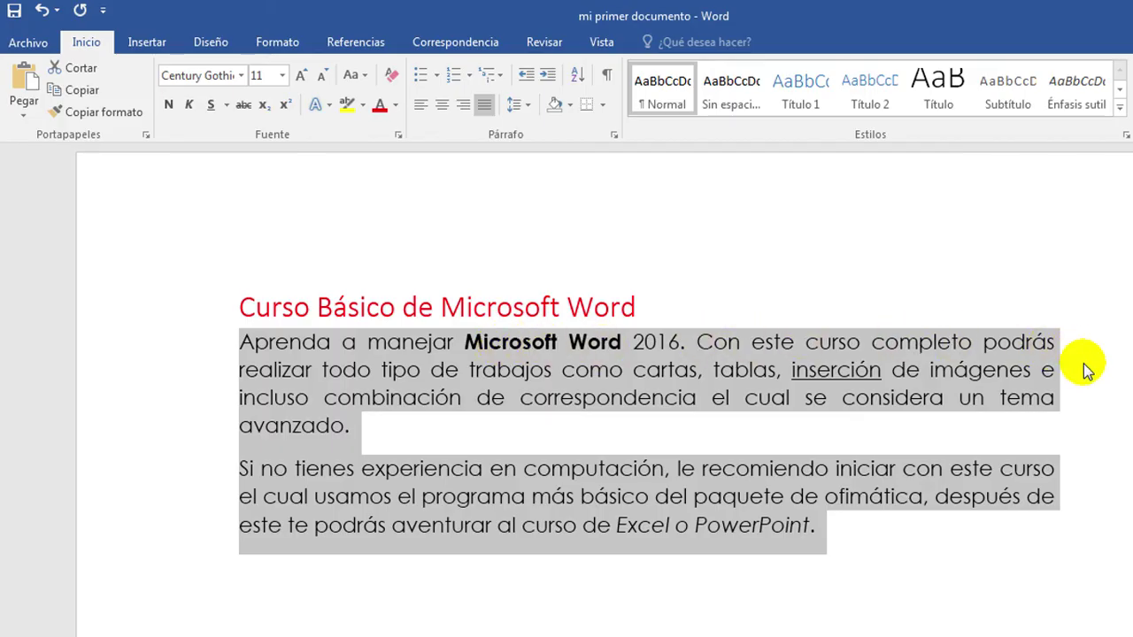
click(841, 526)
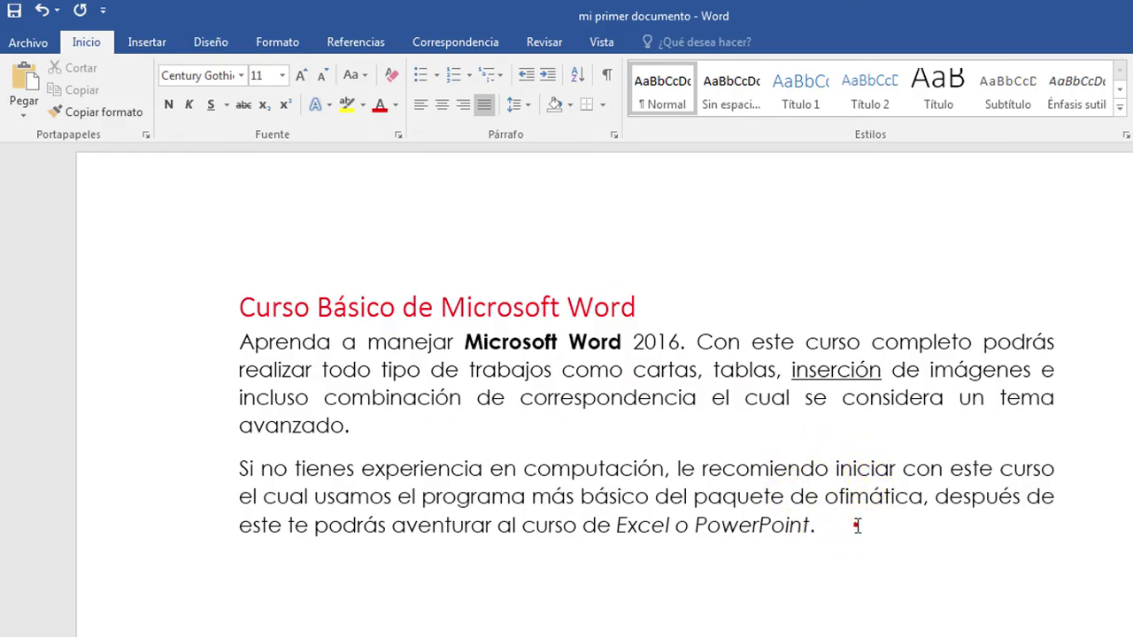
mouse_move(855, 526)
mouse_down()
mouse_move(385, 443)
mouse_move(241, 342)
mouse_up()
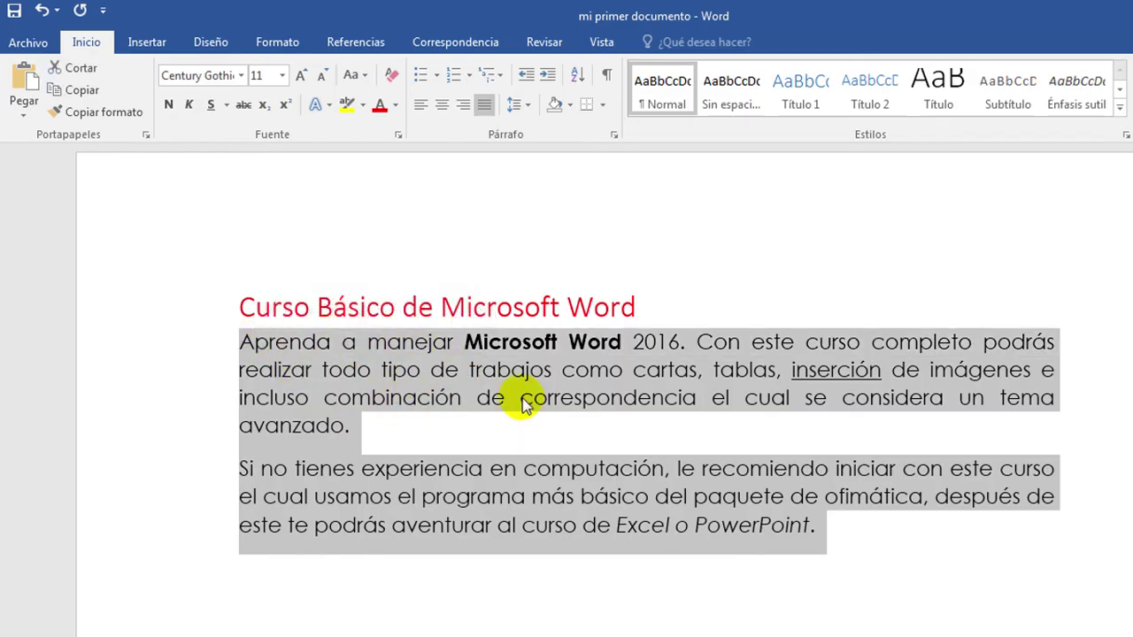
right_click(545, 367)
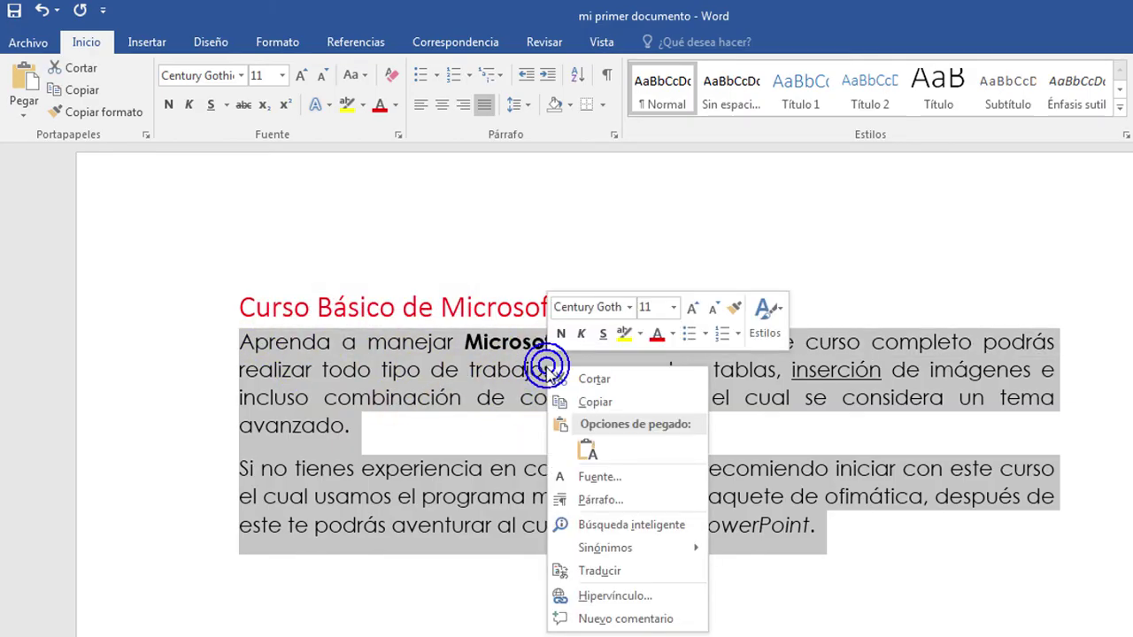
click(608, 404)
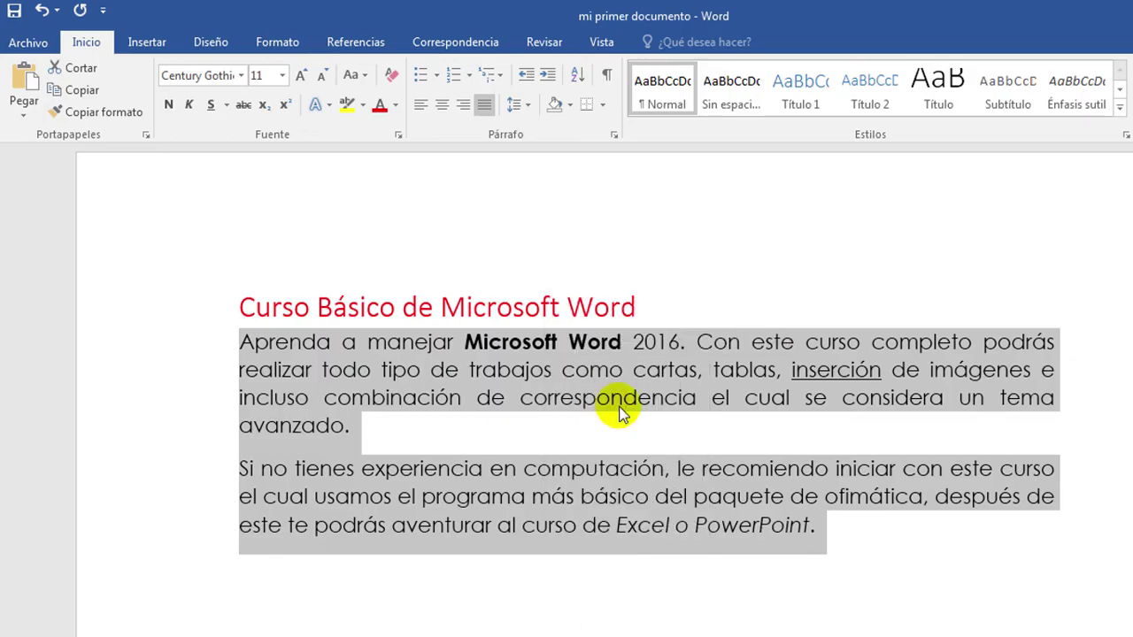
click(849, 530)
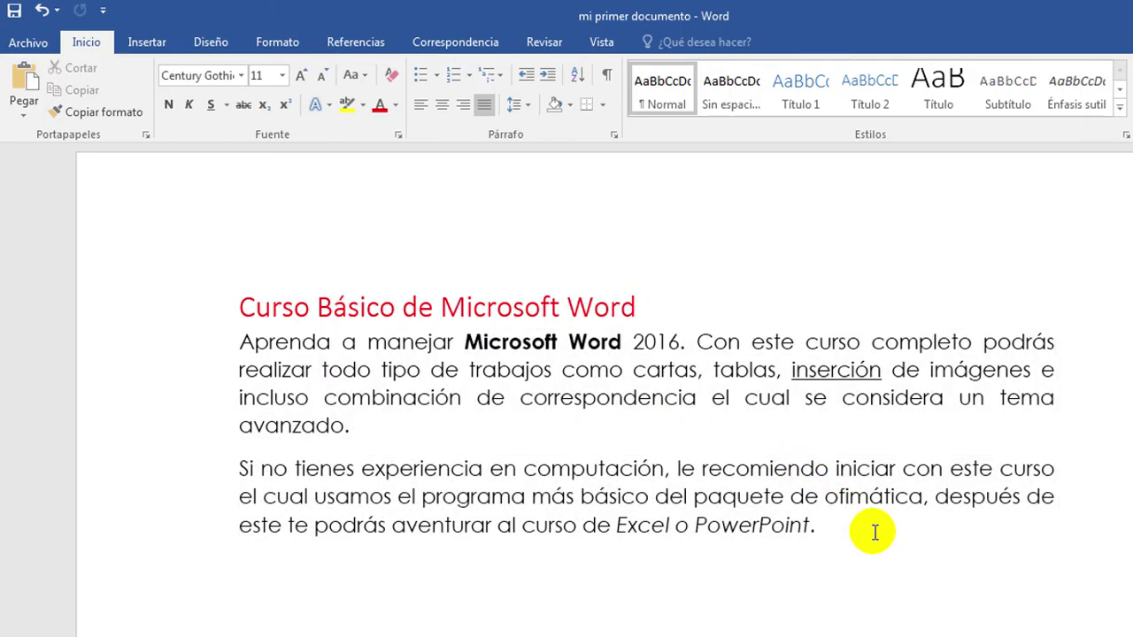
Step: Add a new line after the text and paste the copied paragraph pair twice, reaching 221 words
key(Return)
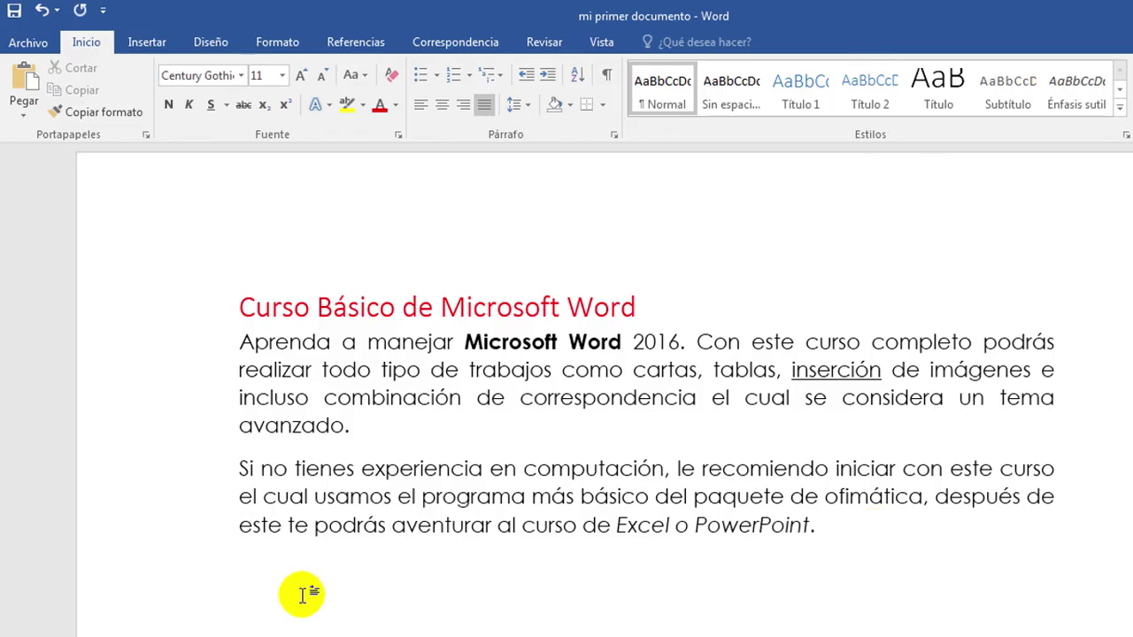
key(ctrl+v)
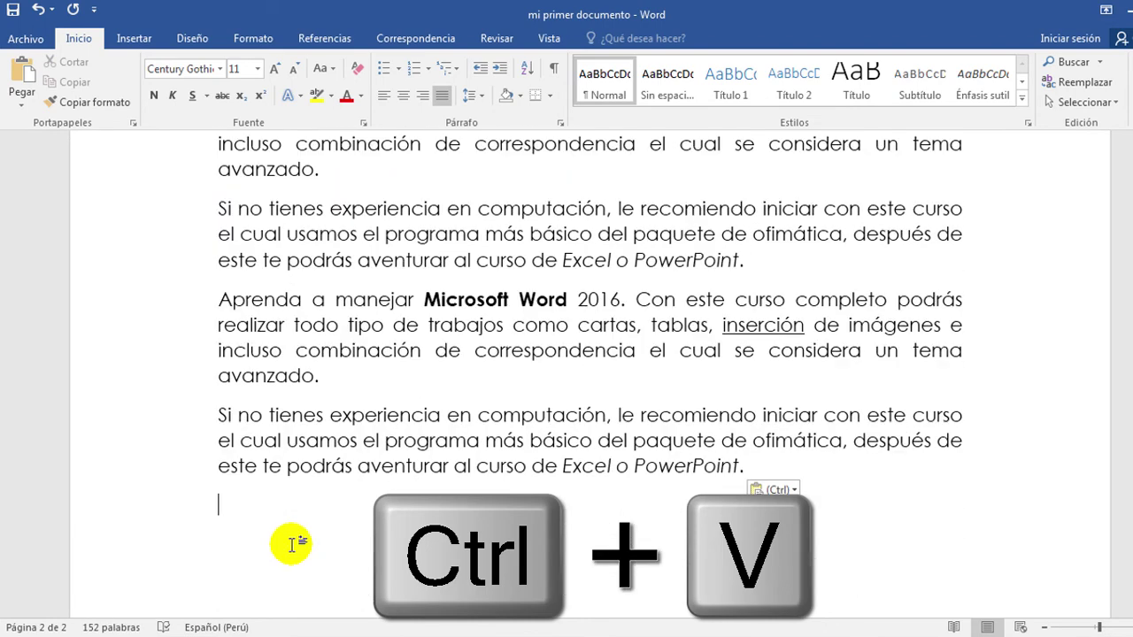
scroll(292, 544, down, 1)
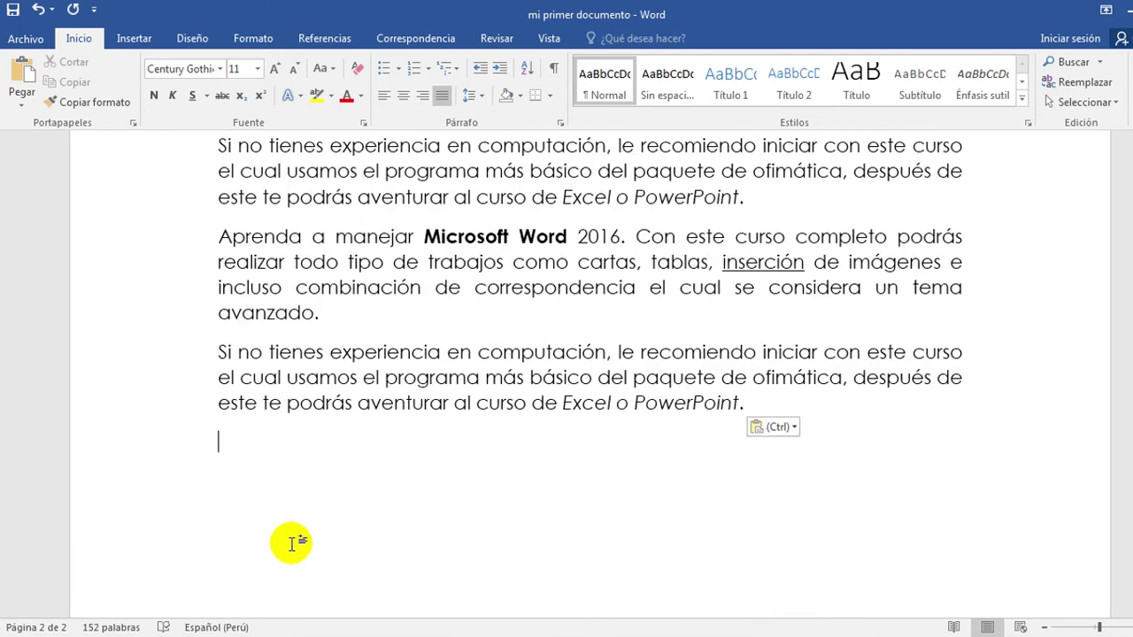
scroll(292, 543, up, 2)
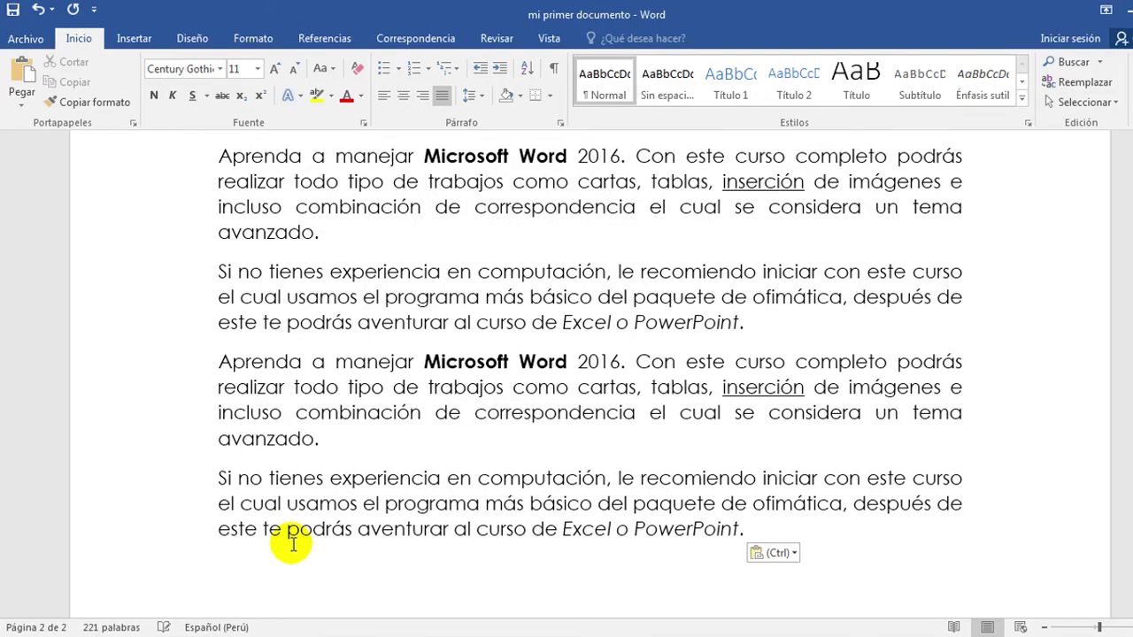
scroll(418, 495, down, 1)
scroll(425, 486, down, 3)
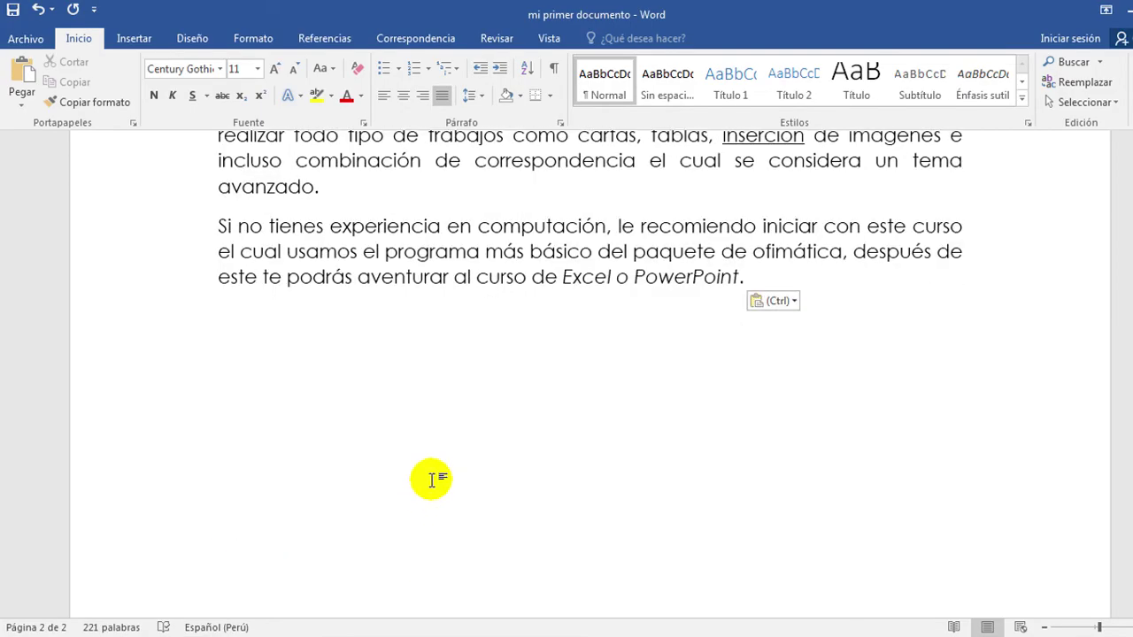
scroll(432, 480, down, 1)
scroll(431, 474, up, 3)
key(ctrl+v)
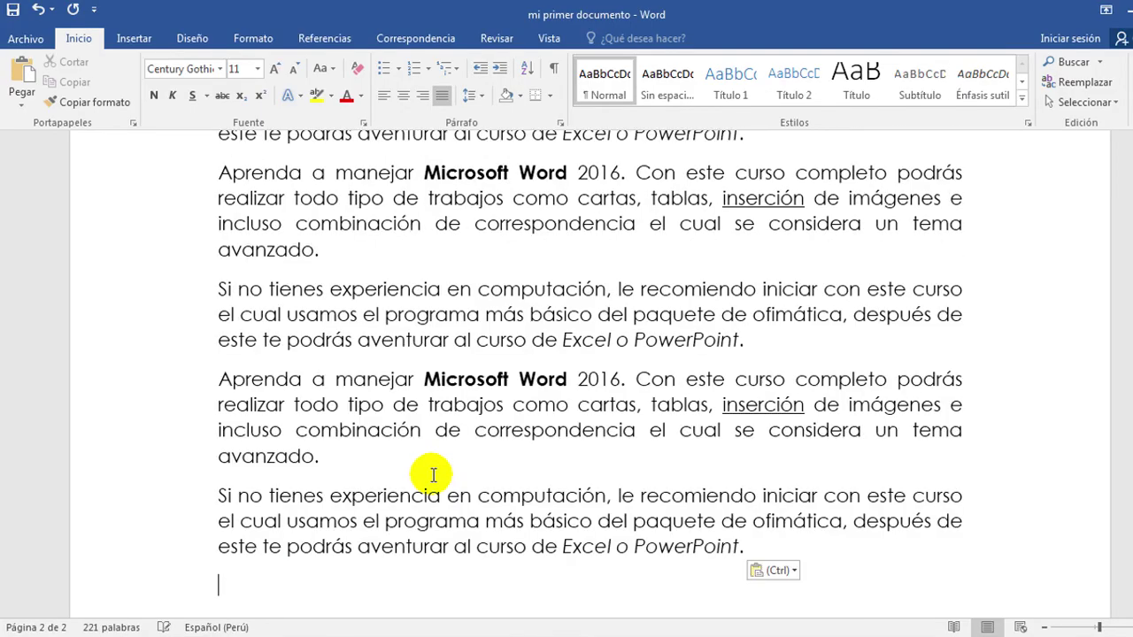
Step: Paste the paragraph pair again at the end for 359 words, then add an empty line
click(1045, 626)
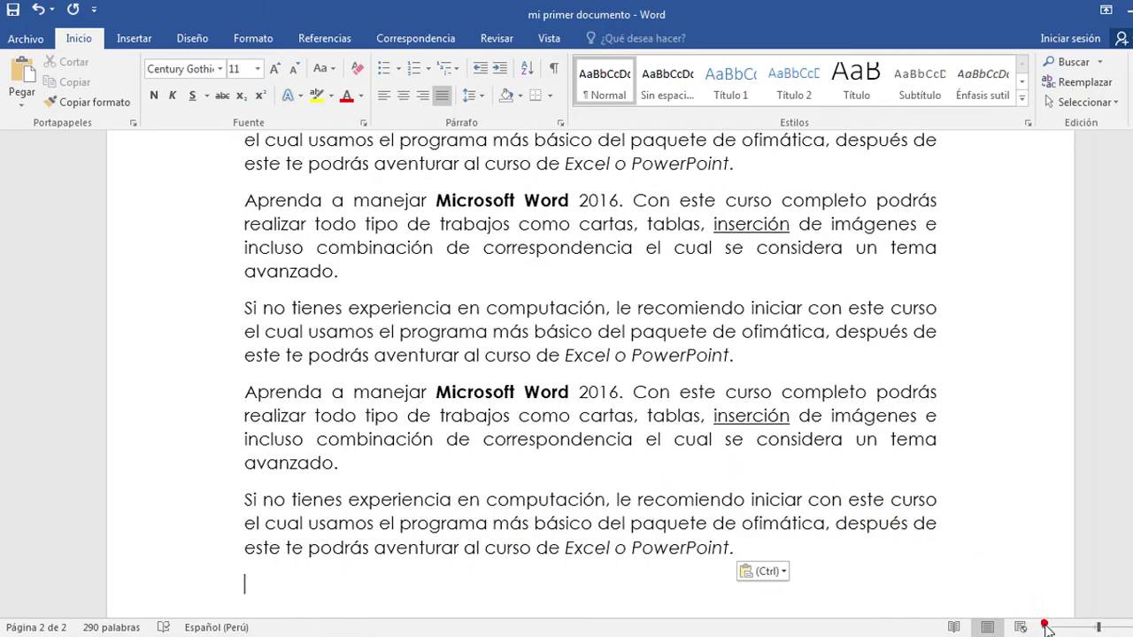
click(1045, 627)
click(1045, 627)
click(1044, 627)
click(1044, 626)
click(1045, 626)
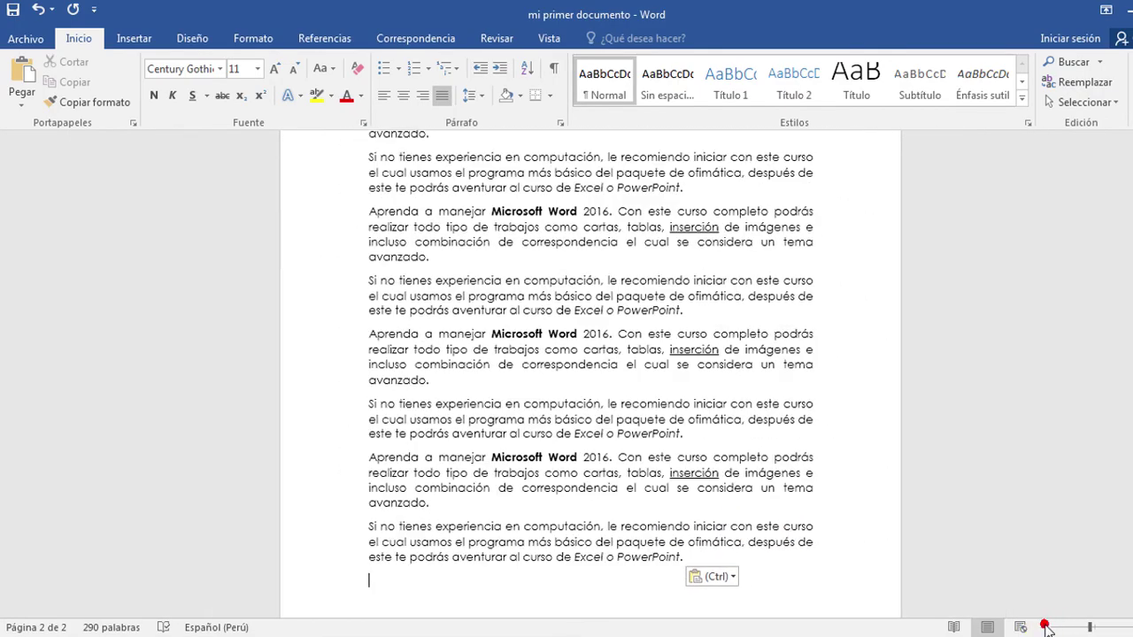
scroll(1044, 528, up, 10)
scroll(1043, 528, down, 1)
scroll(1044, 528, down, 3)
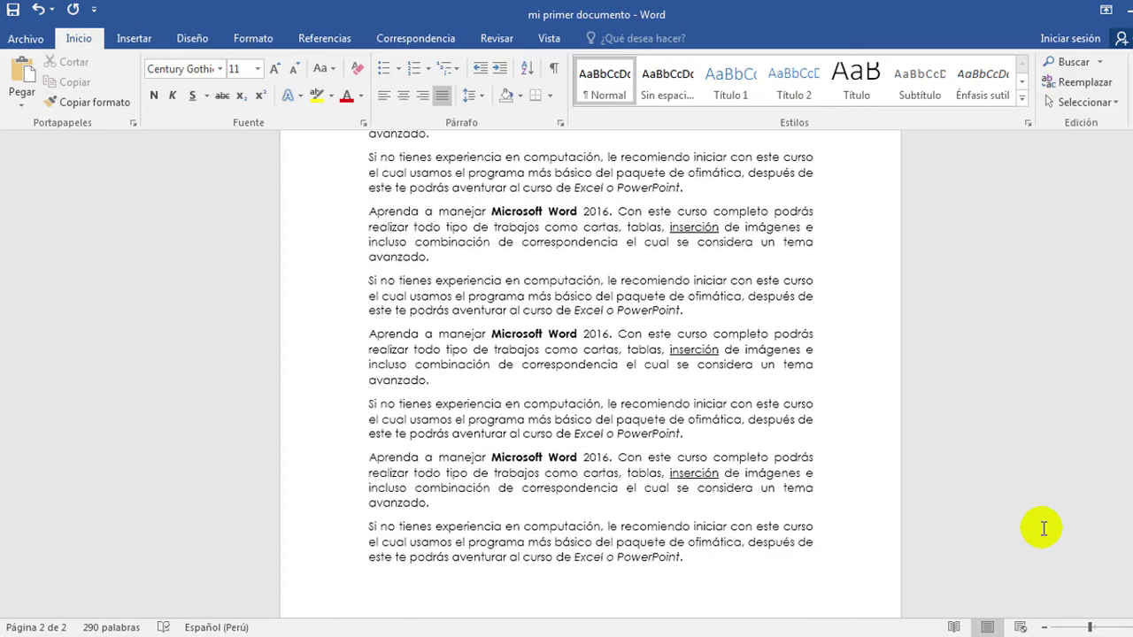
scroll(1043, 529, down, 3)
scroll(1044, 529, down, 2)
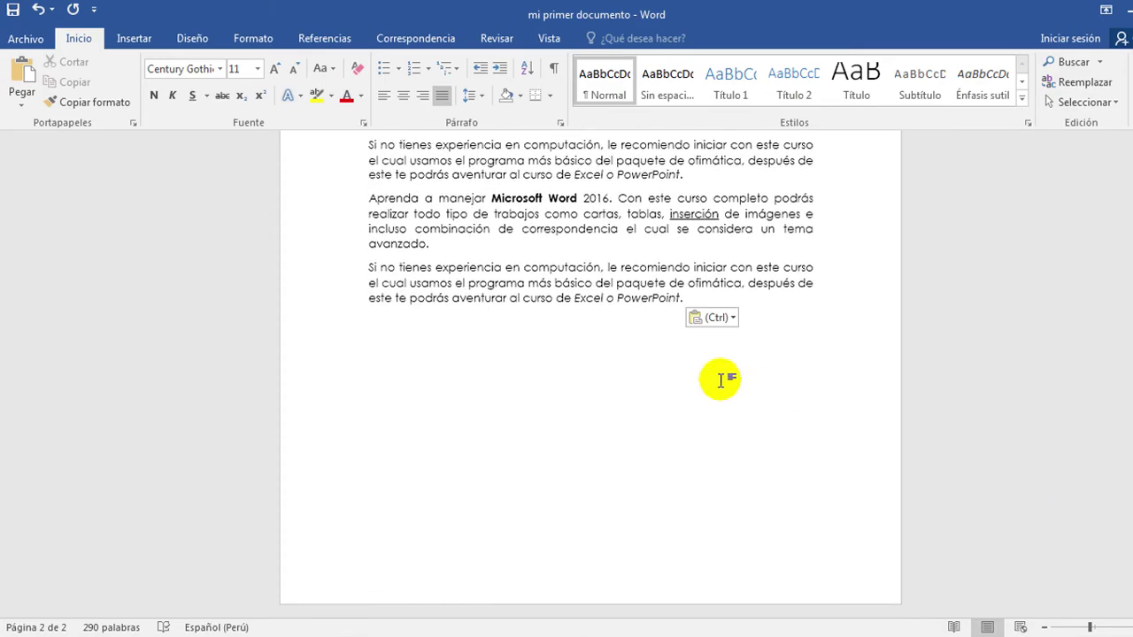
key(ctrl+v)
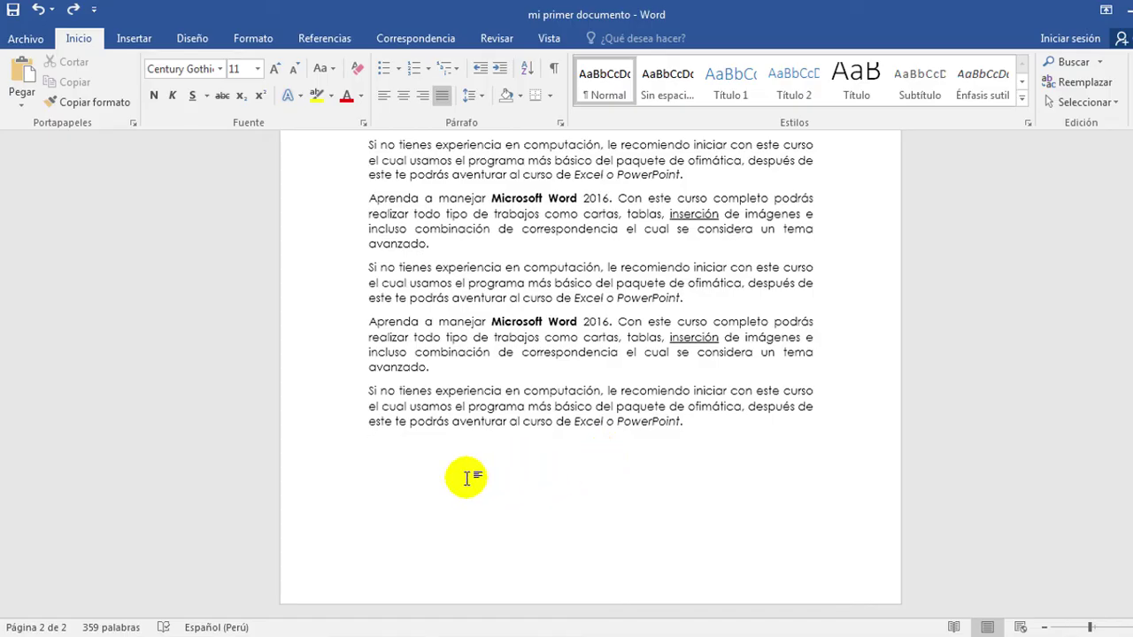
key(Return)
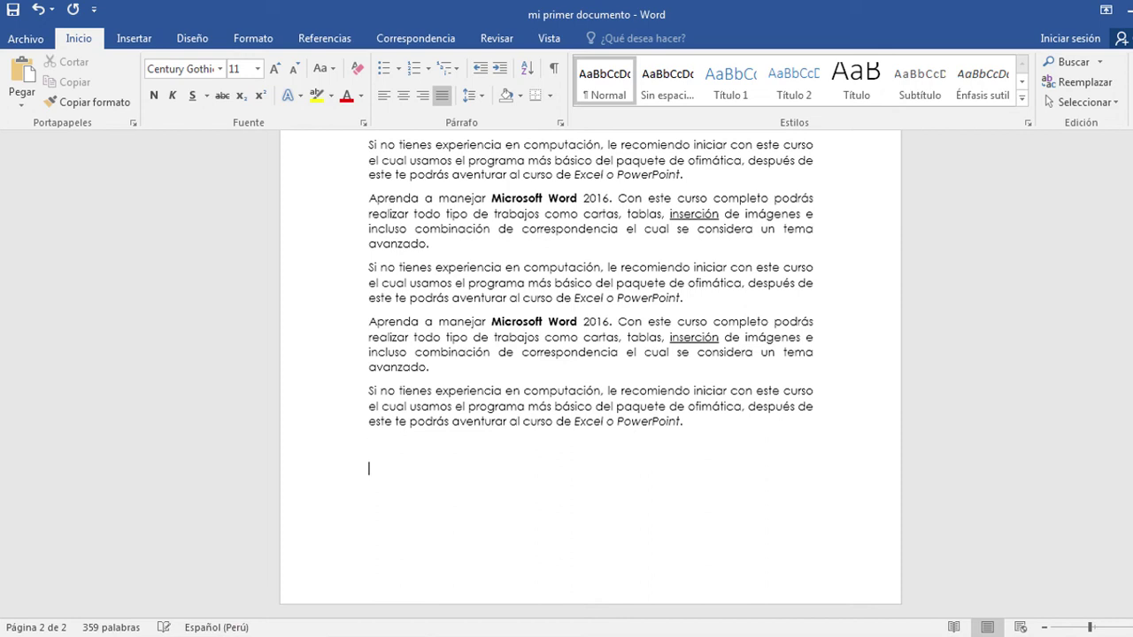
Step: Add a page break, then backspace it and the empty lines so the document spans 2 pages
key(ctrl+Return)
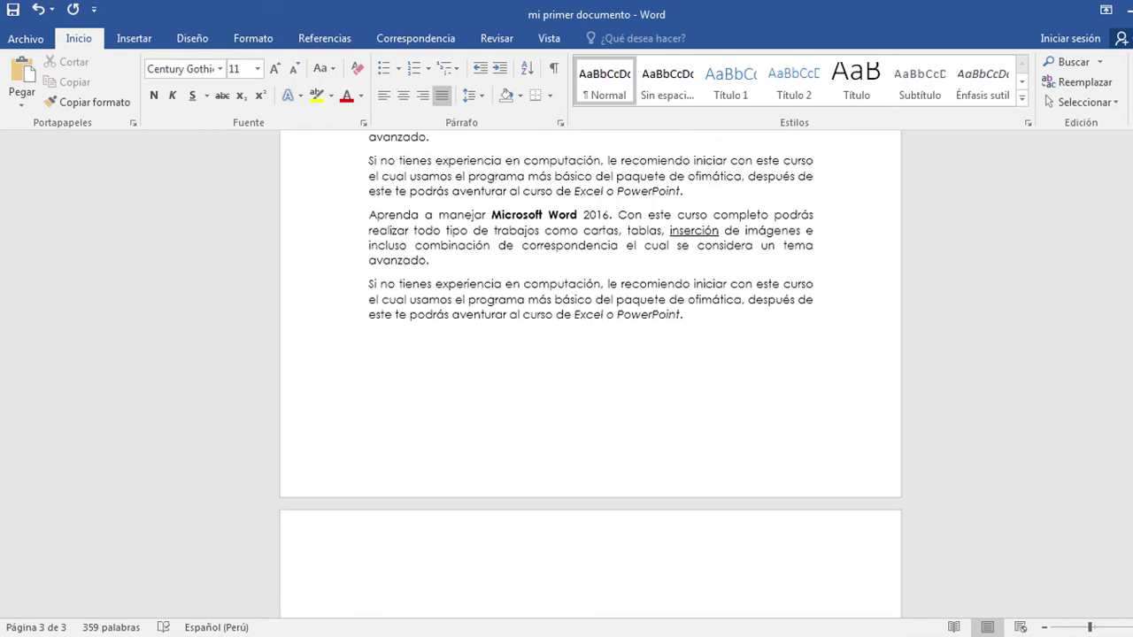
scroll(466, 478, down, 2)
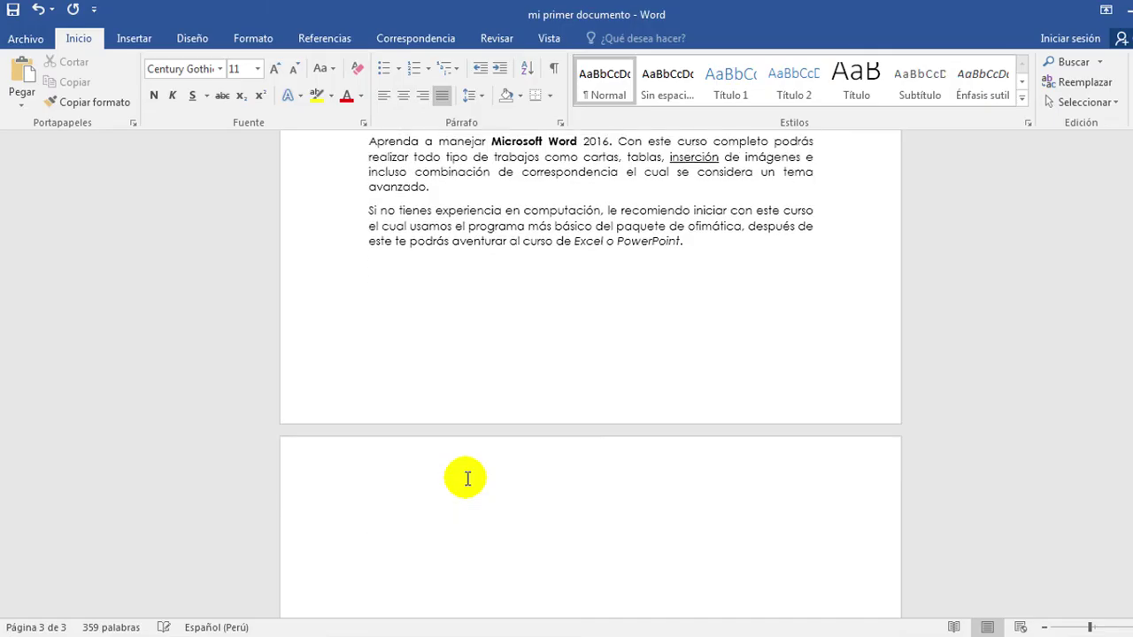
scroll(467, 478, down, 2)
scroll(429, 442, down, 1)
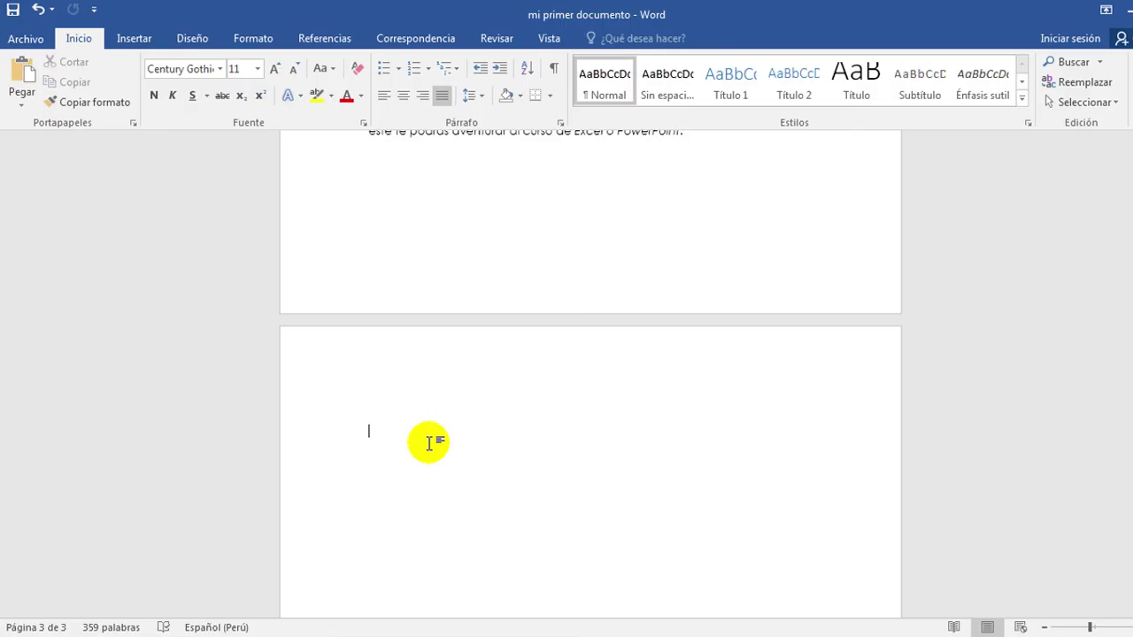
key(BackSpace)
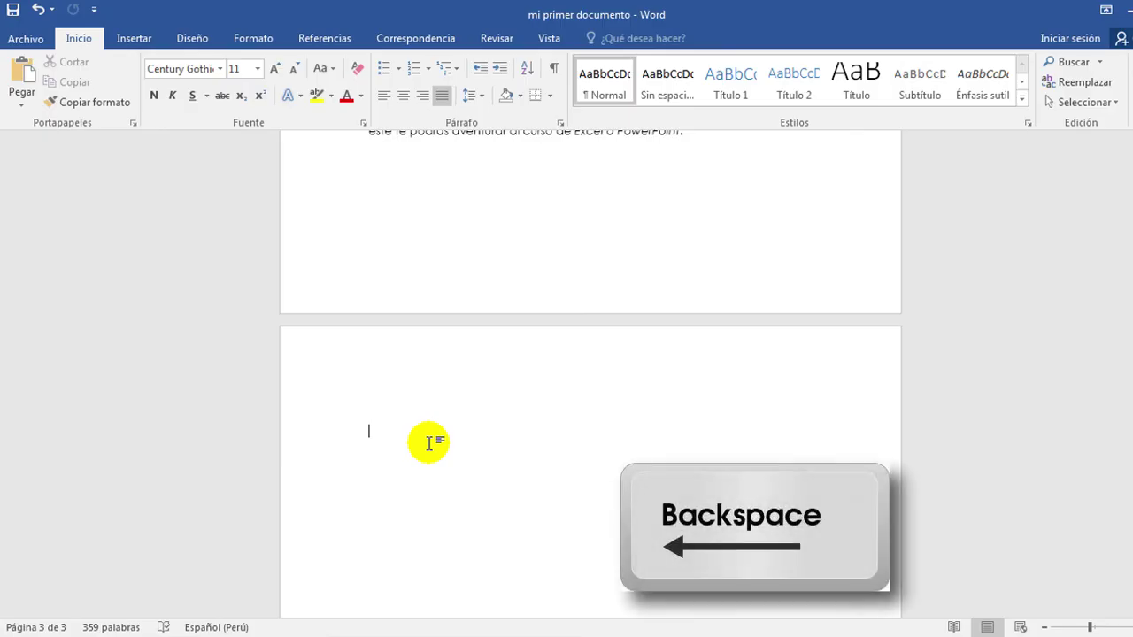
key(BackSpace)
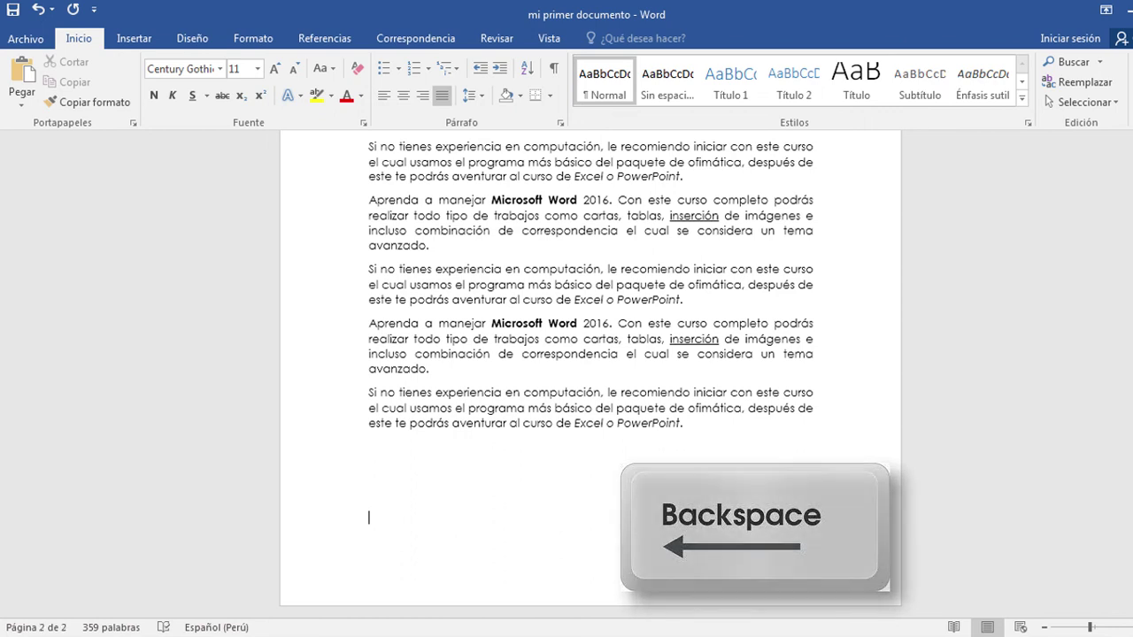
key(BackSpace)
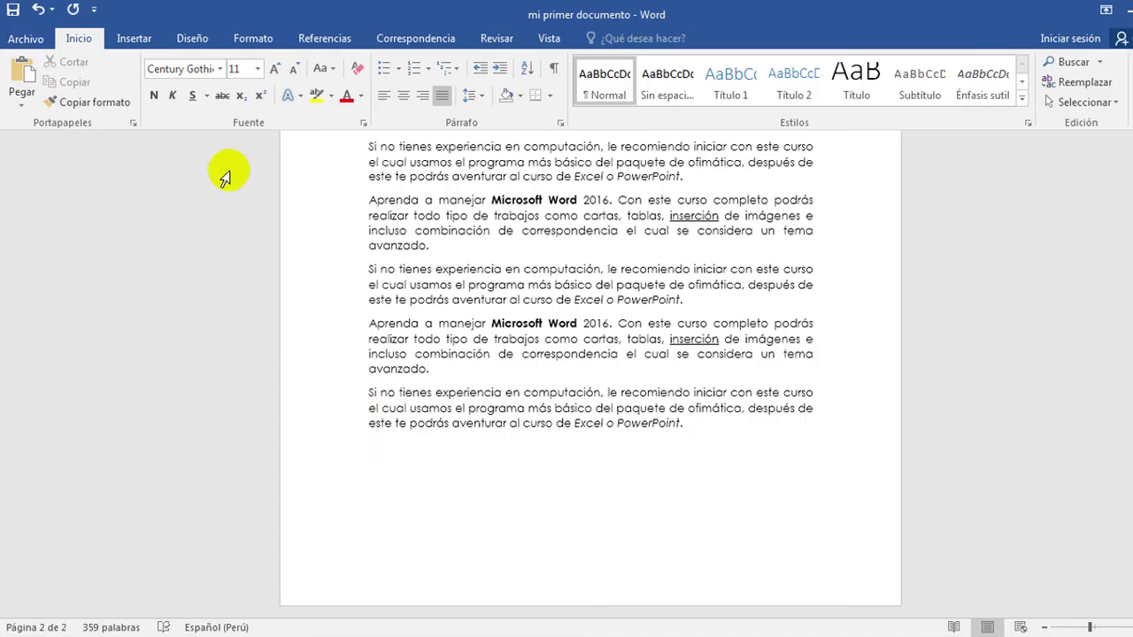
Step: Insert a Salto de página from the Insertar tab after the last paragraph, creating page 3
click(144, 42)
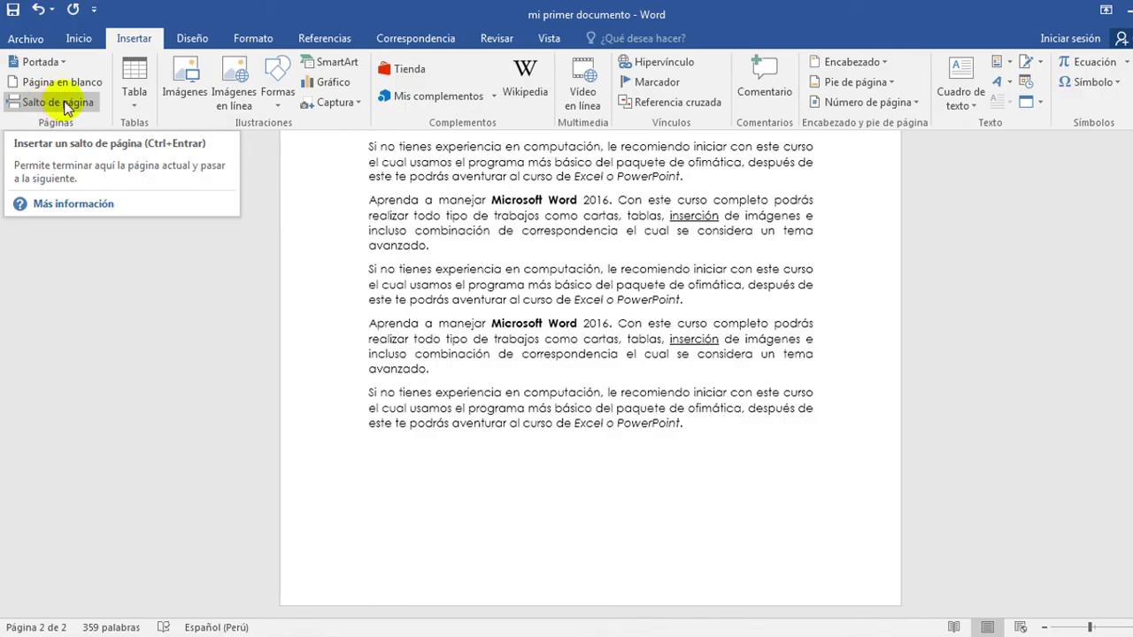
click(60, 103)
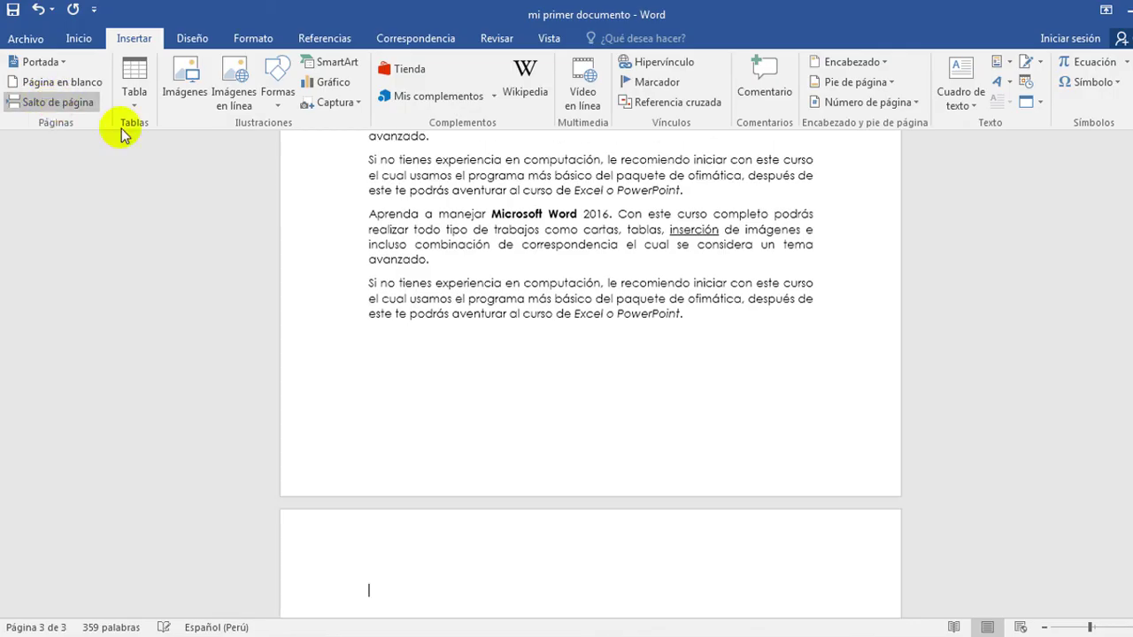
scroll(489, 394, down, 2)
scroll(491, 400, down, 2)
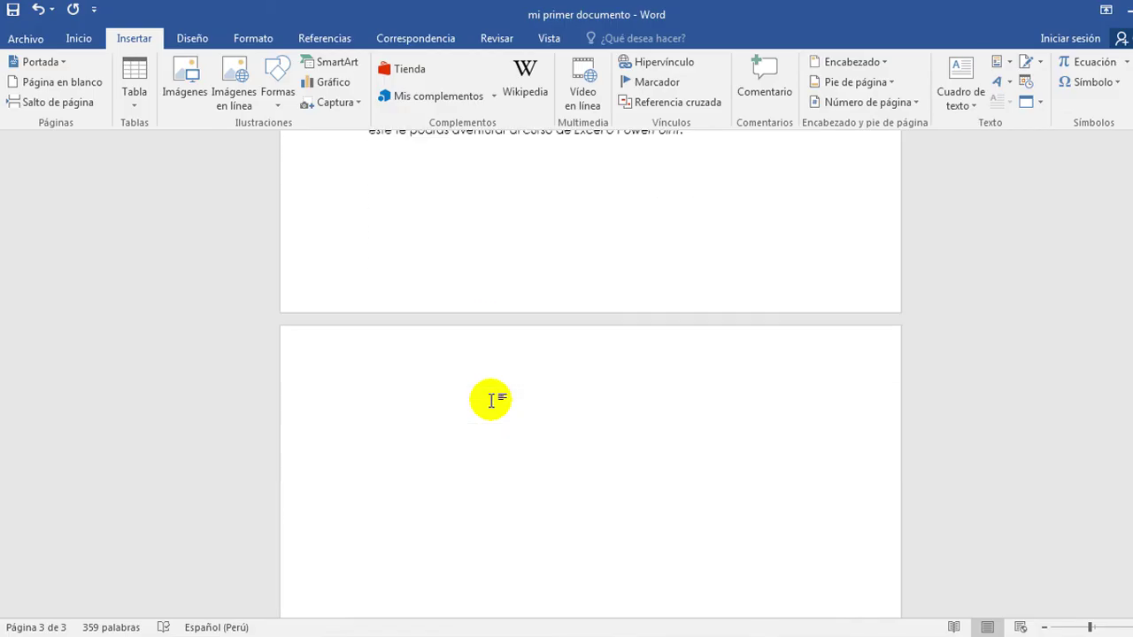
scroll(491, 400, down, 1)
scroll(490, 398, down, 1)
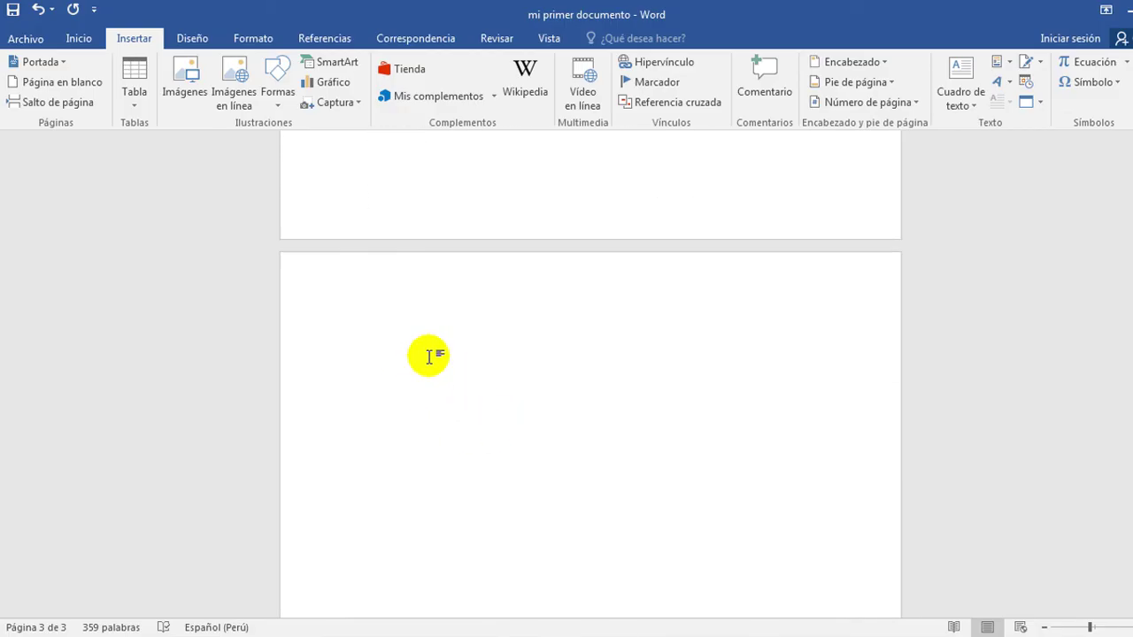
scroll(429, 356, up, 2)
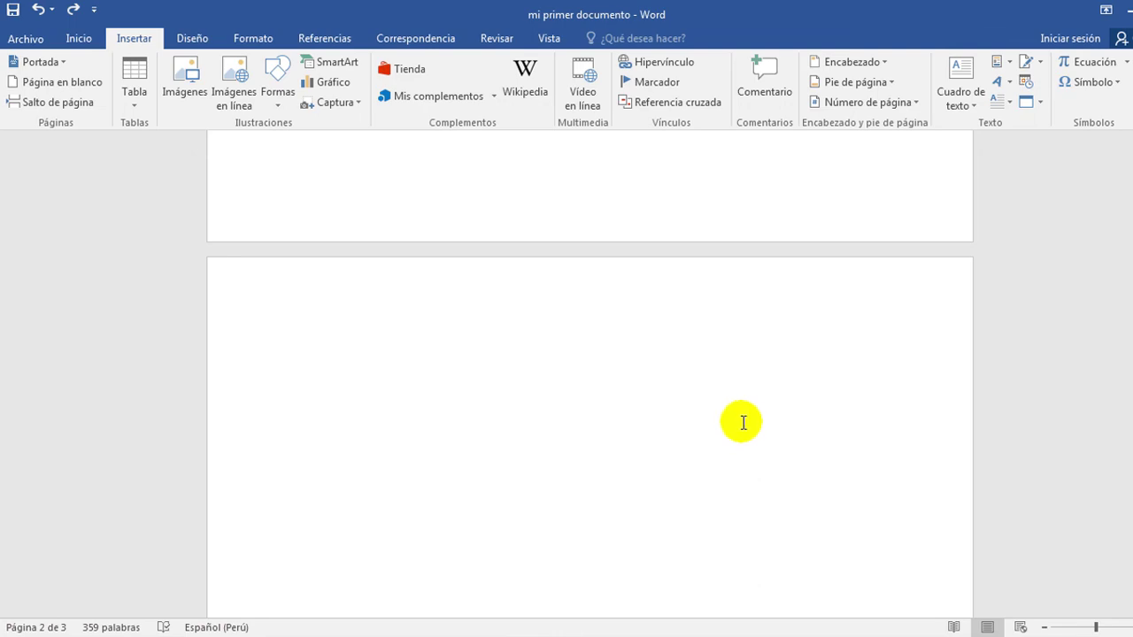
Step: Place the cursor in the first paragraph at the top and switch to the Diseño tab
scroll(742, 421, up, 3)
scroll(743, 422, up, 4)
scroll(741, 419, up, 4)
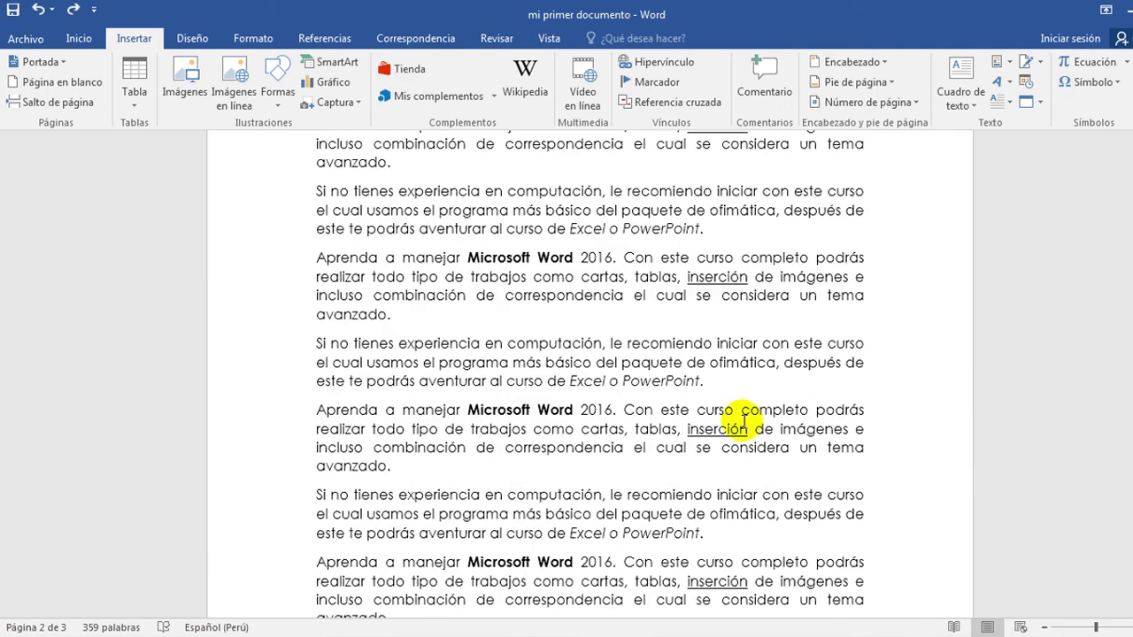
scroll(740, 419, up, 4)
scroll(746, 422, up, 4)
scroll(746, 422, up, 1)
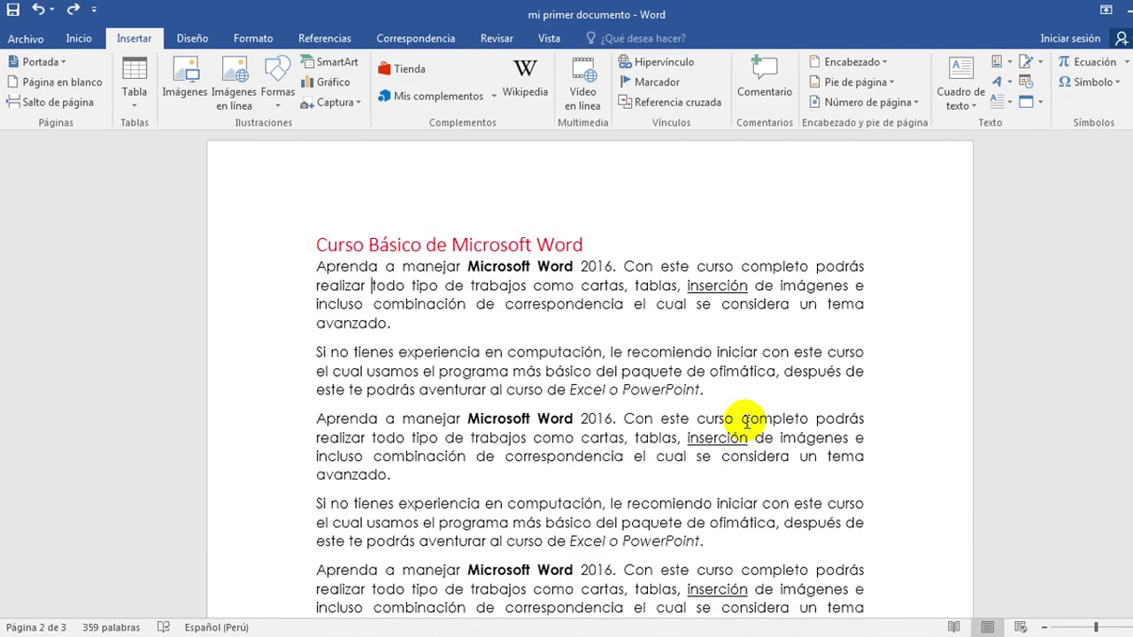
scroll(746, 422, down, 1)
click(426, 221)
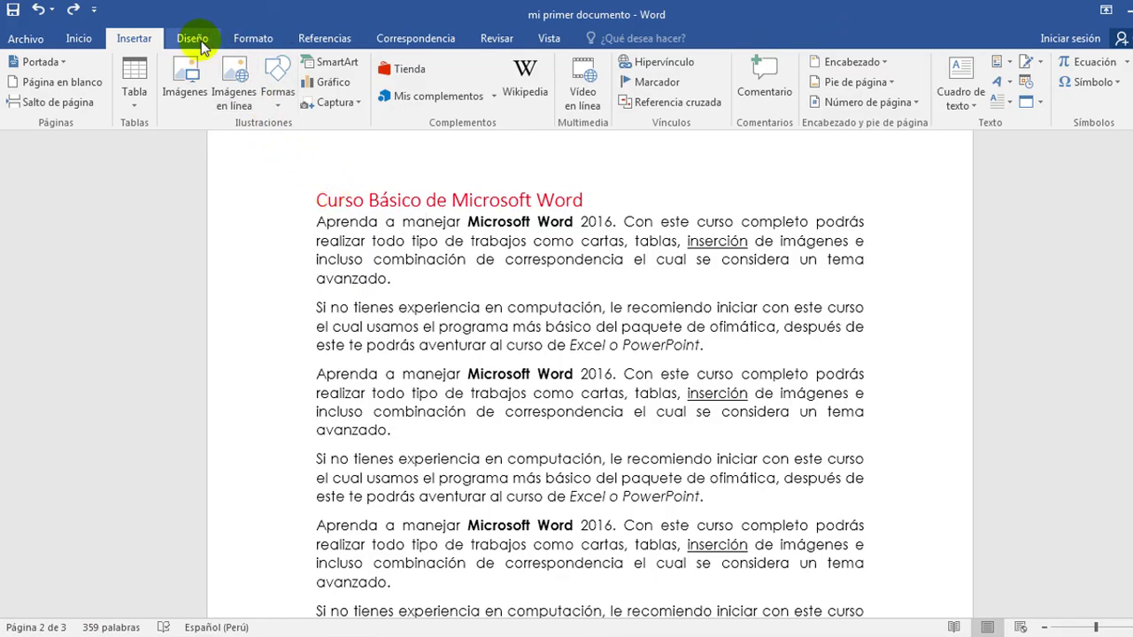
click(196, 41)
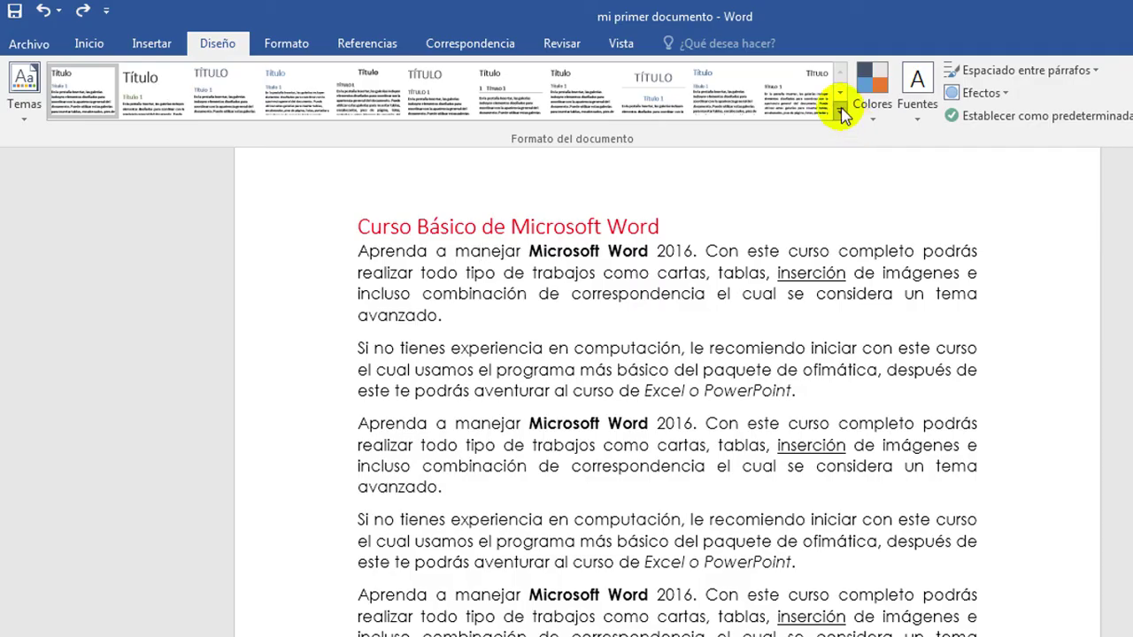
Step: Preview style sets with red, uppercase, numbered small-caps and centred headings
click(838, 113)
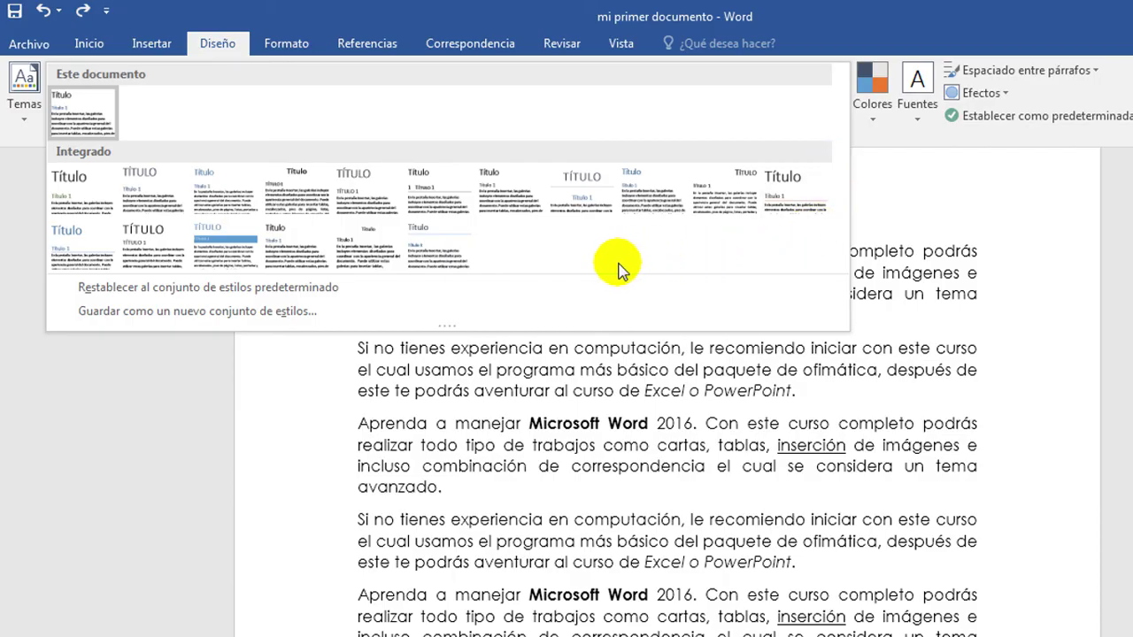
click(580, 186)
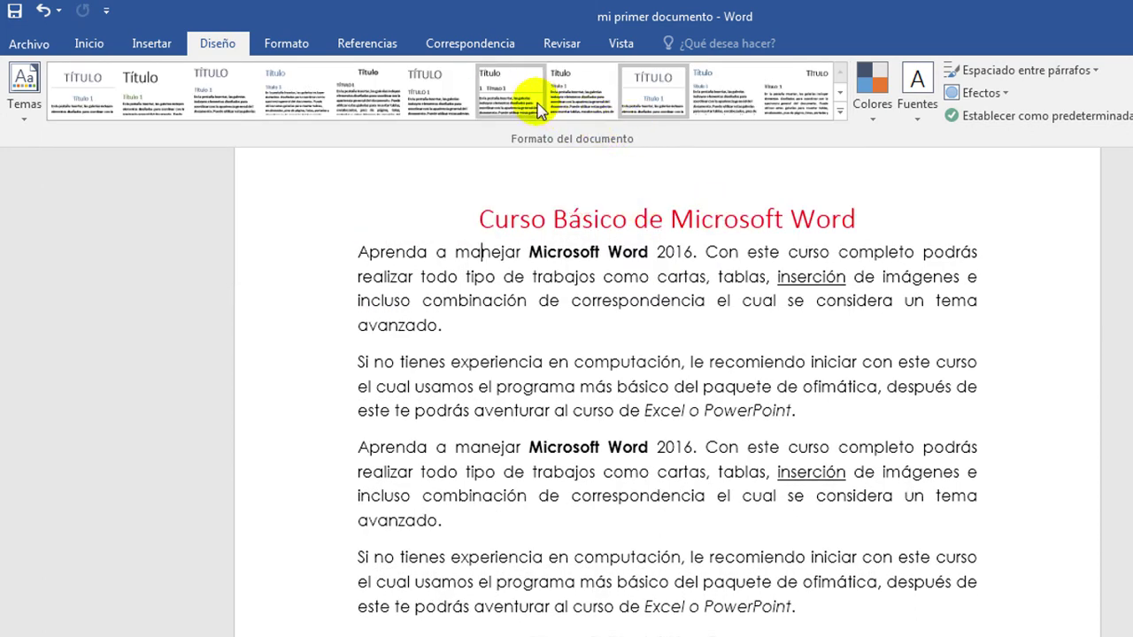
click(431, 104)
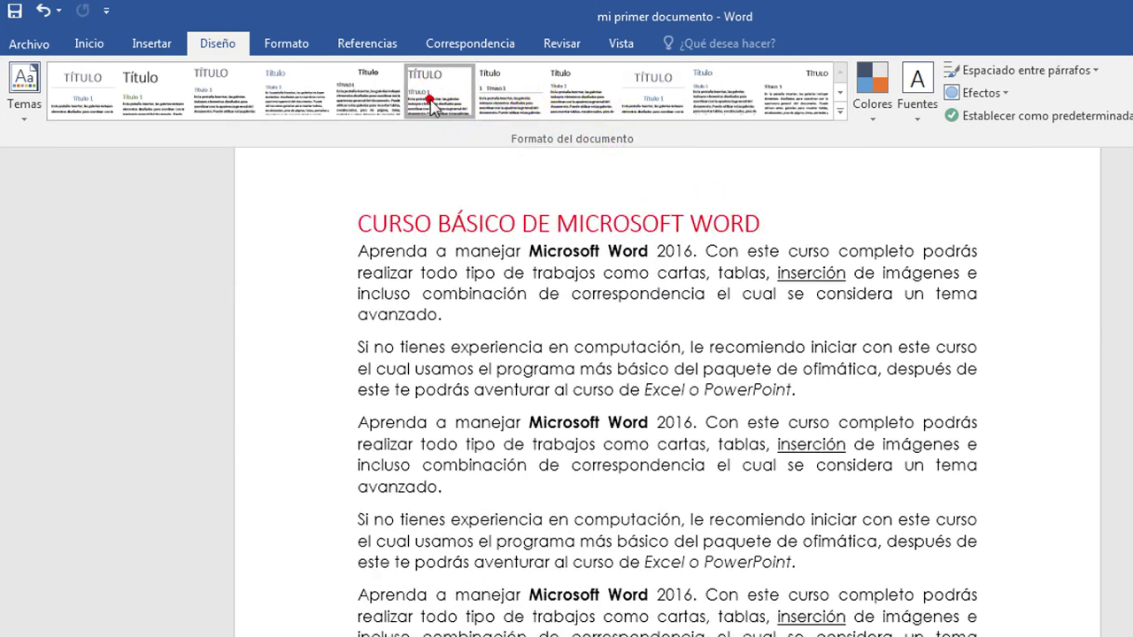
click(504, 99)
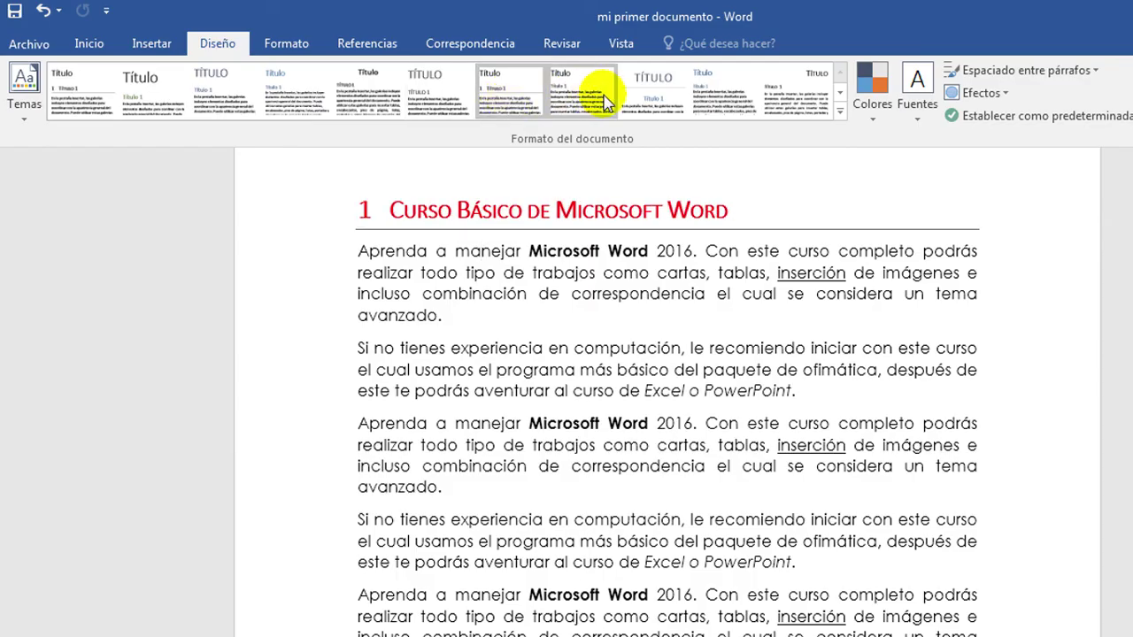
click(702, 97)
click(699, 92)
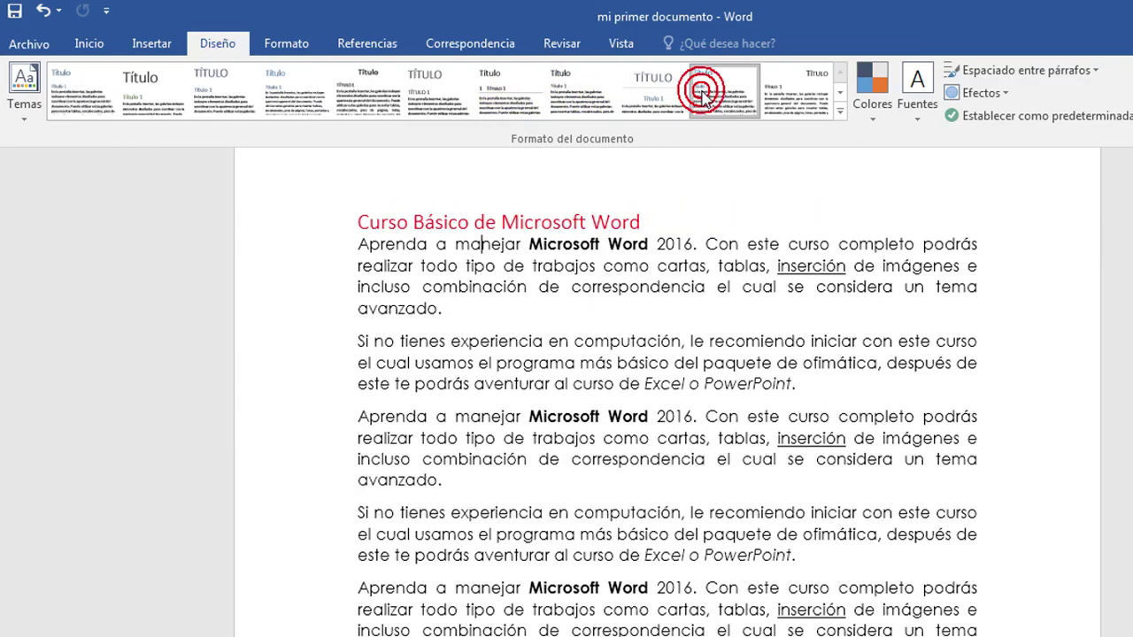
Step: Apply the style set with the blue heading banner from the full gallery
click(840, 112)
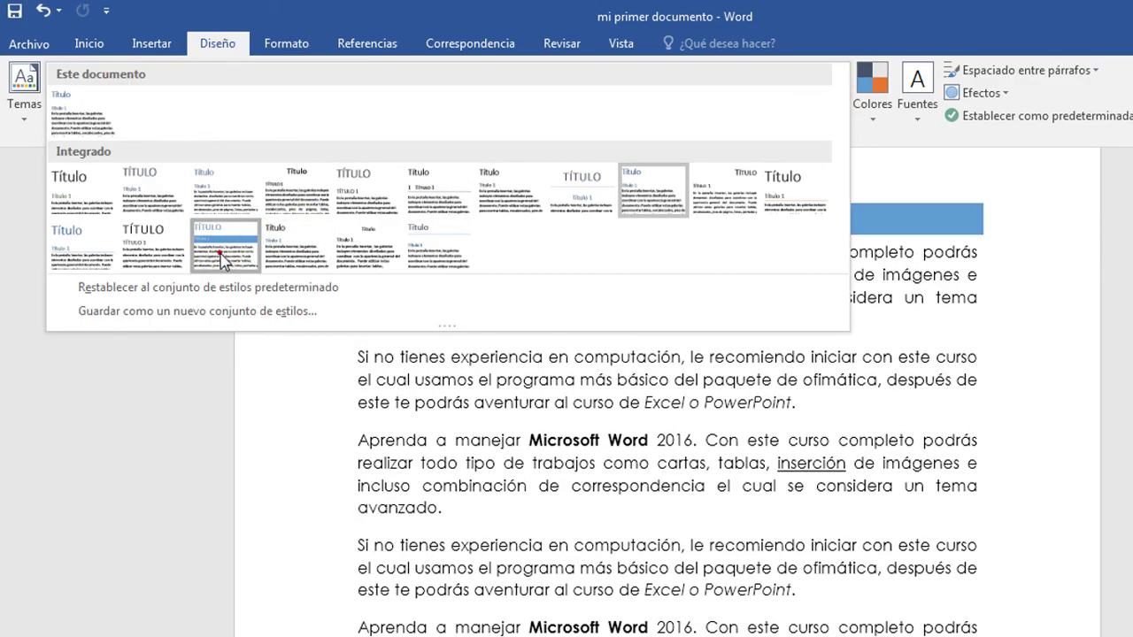
click(223, 252)
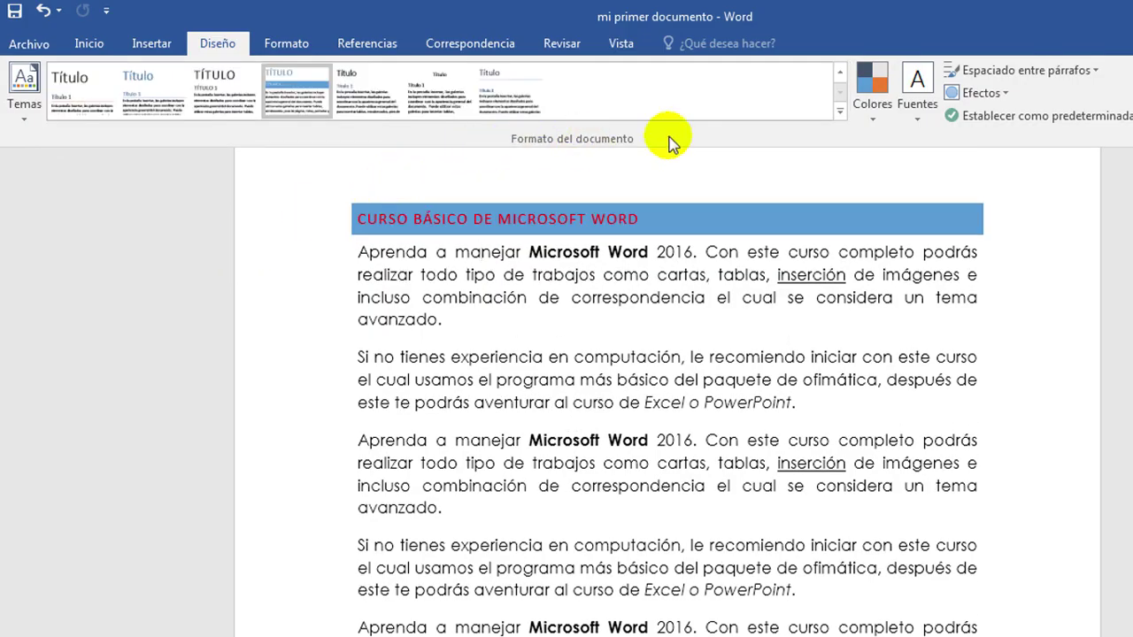
click(840, 112)
Step: Apply the TÍTULO style set, making the heading red uppercase with a left bar
click(457, 217)
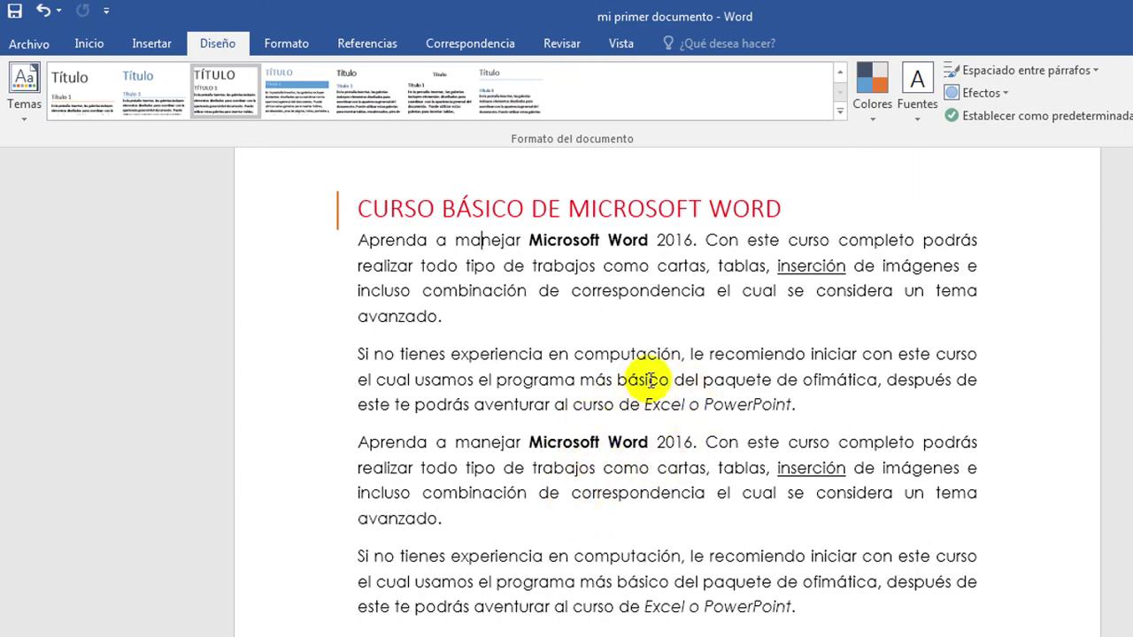
scroll(715, 478, down, 2)
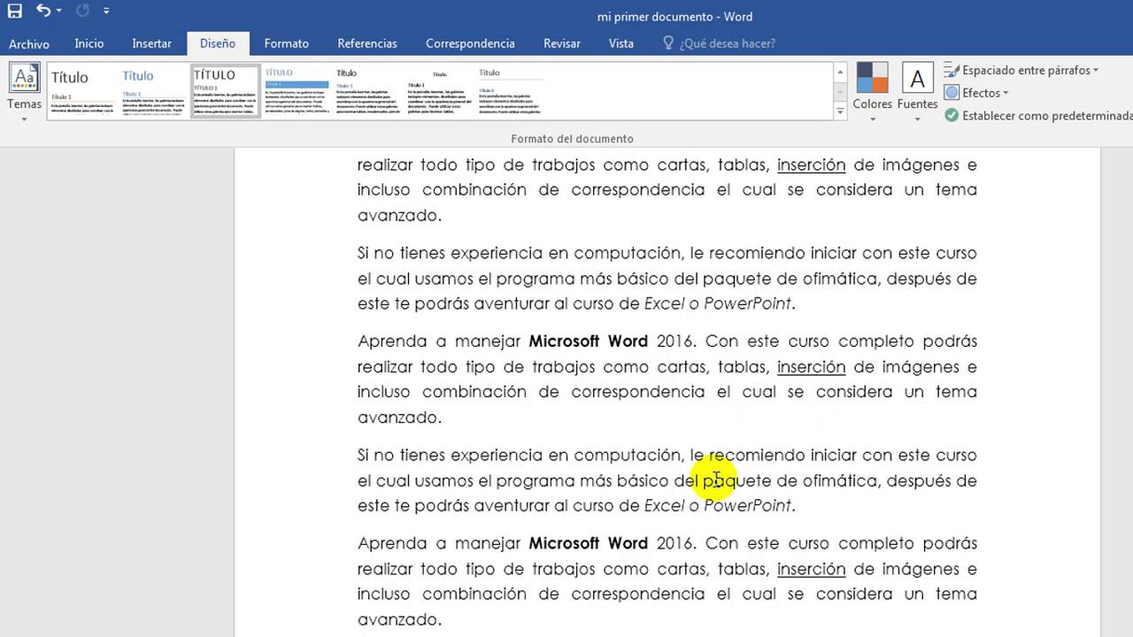